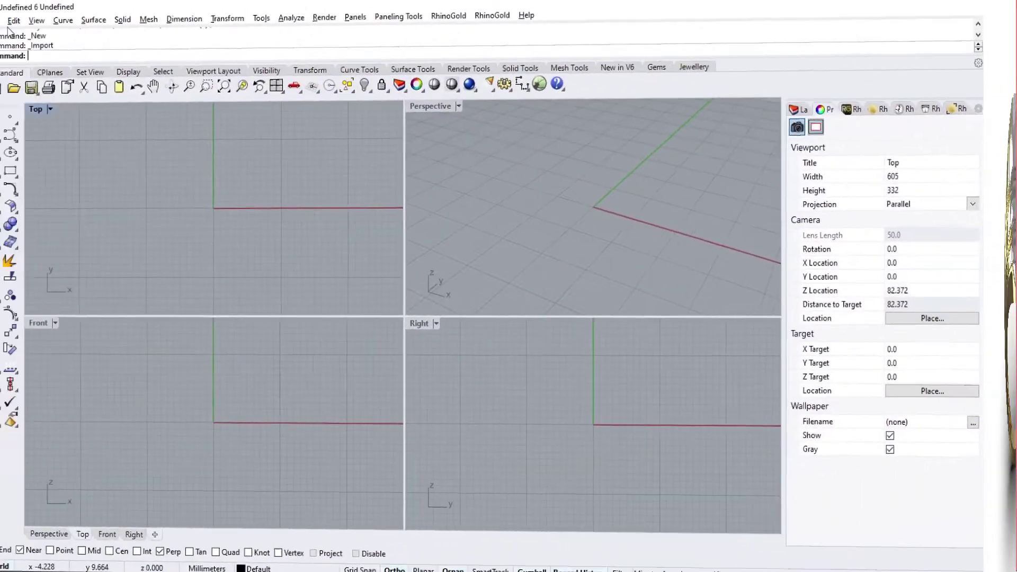
Start importing a file and browse to the Ring ID reference in the Pictures folder
left_click(7, 21)
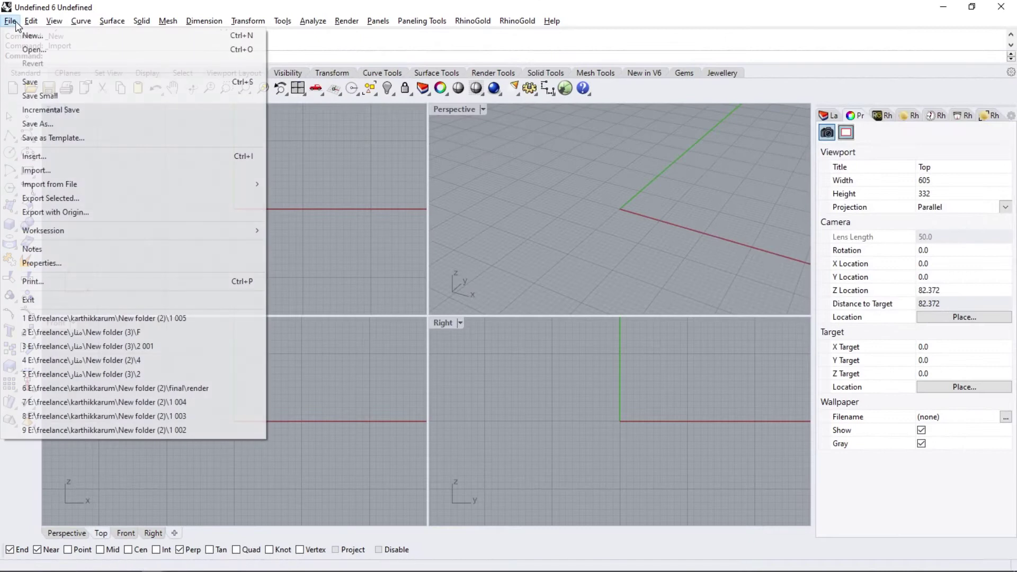
left_click(57, 169)
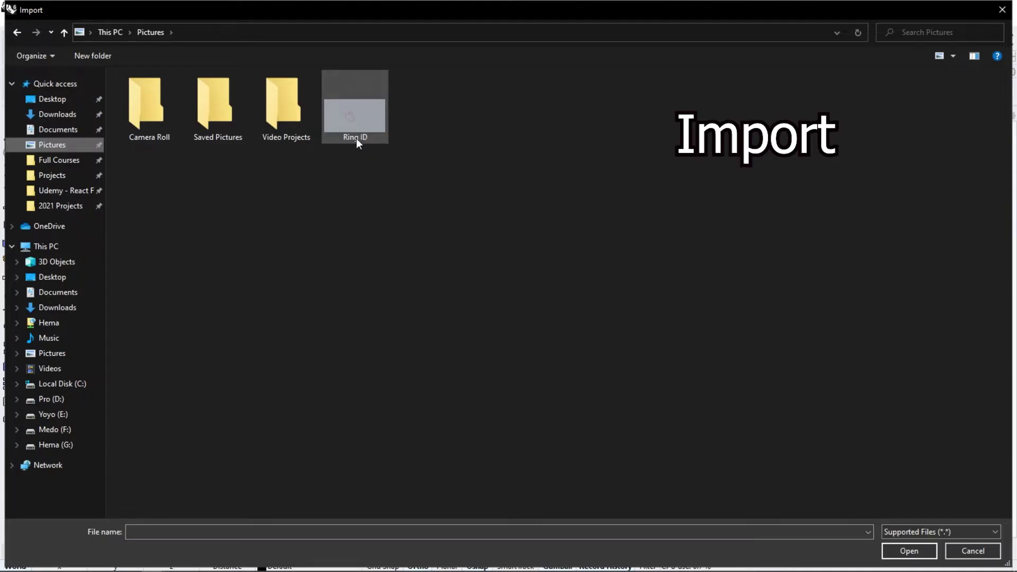
left_click(357, 137)
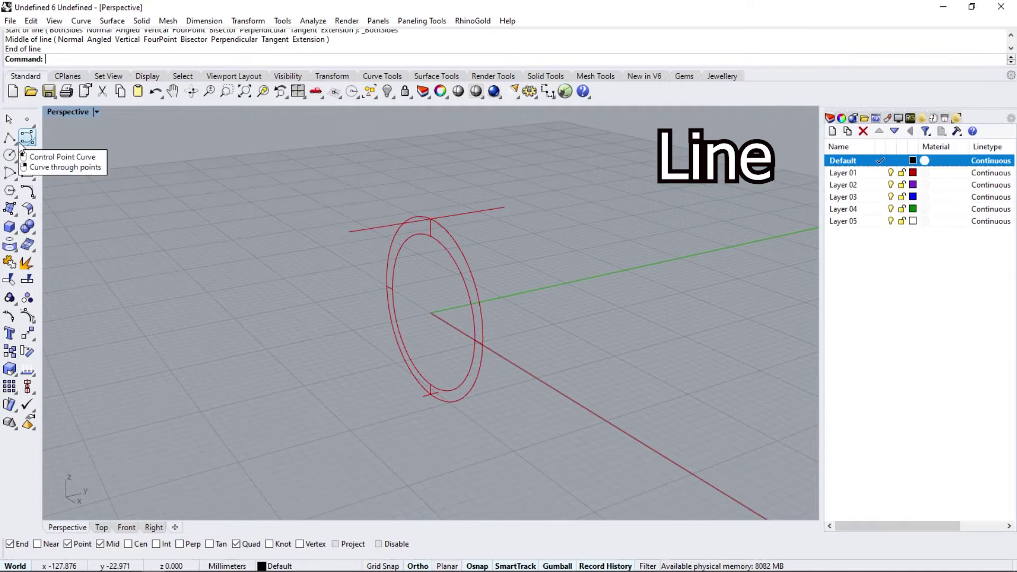
Draw a straight line from the top red line's end down to the ring's base
left_click(15, 142)
left_click(42, 142)
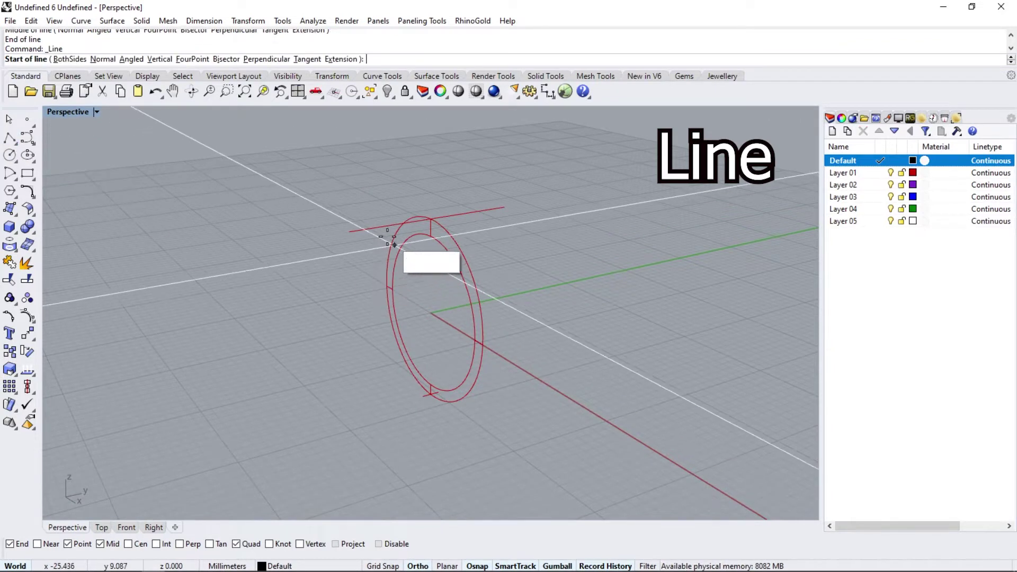
left_click(353, 231)
left_click(425, 397)
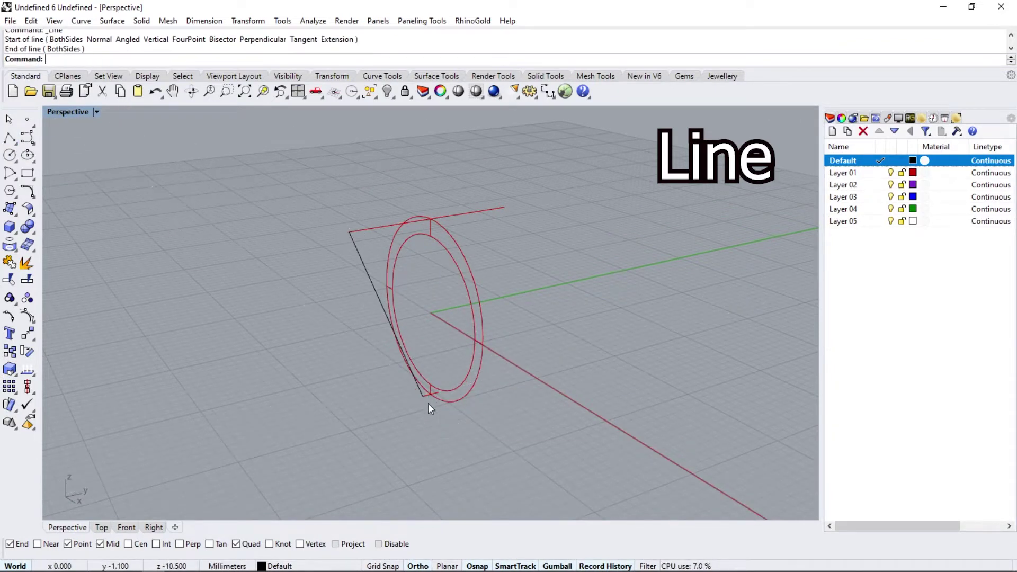
left_click(379, 300)
In the Right view, rebuild the line to 4 points, degree 3
left_click(158, 527)
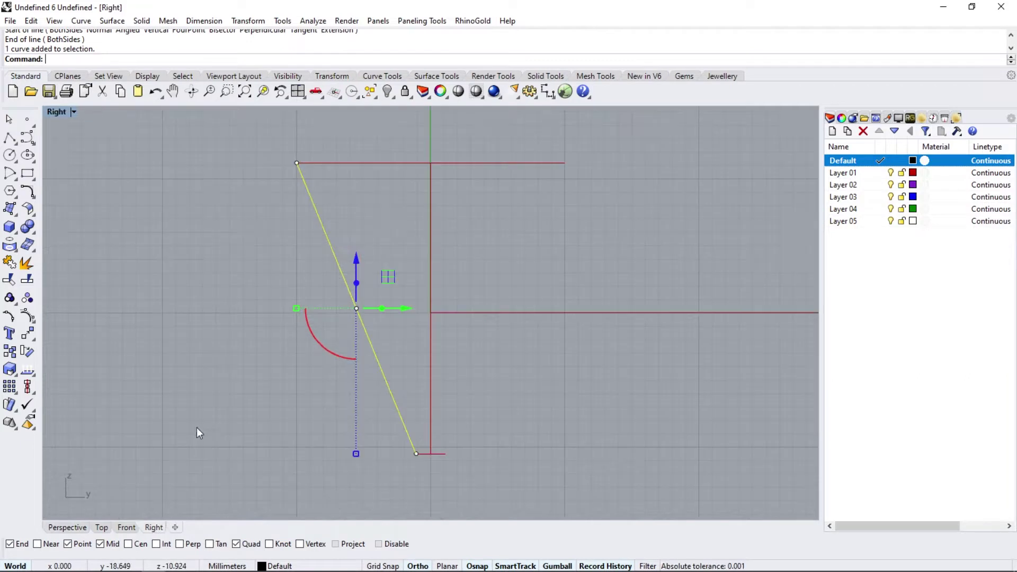
left_click(33, 197)
left_click(211, 209)
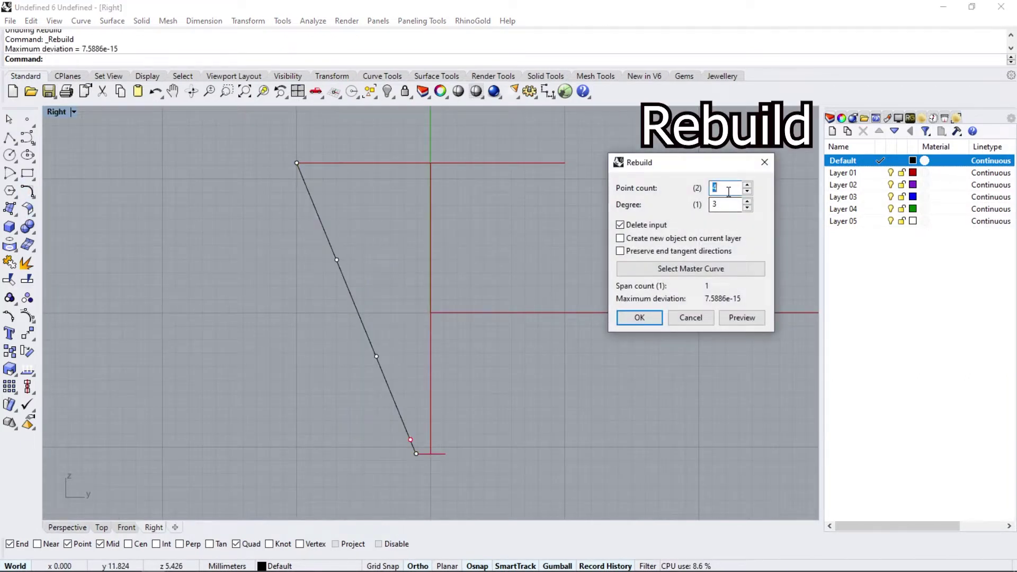
key("Return")
Drag the line's control points outward to bend it into a smooth profile curve
left_click(396, 405)
left_click_drag(448, 406, 472, 405)
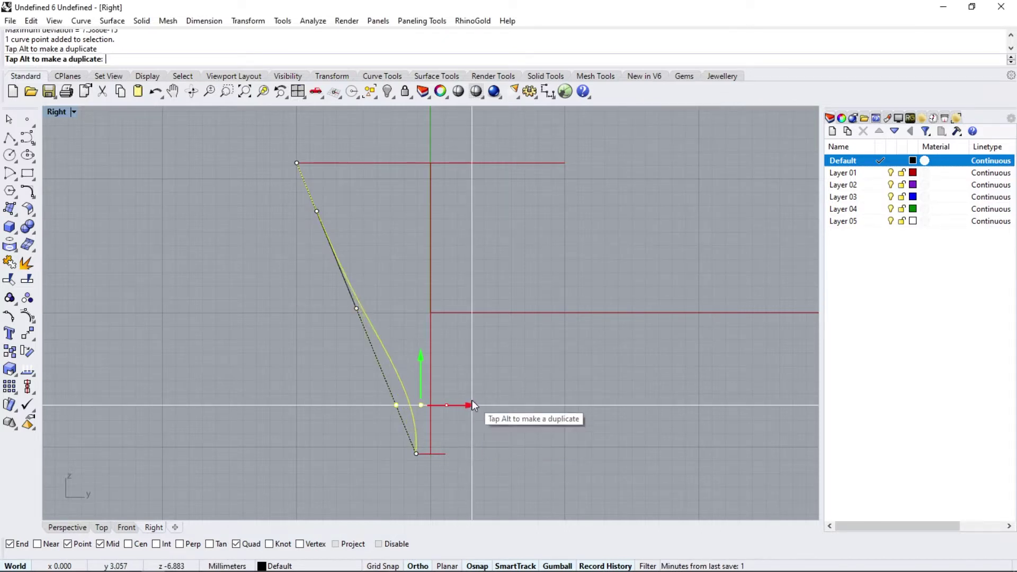
mouse_move(253, 290)
left_mouse_down()
mouse_move(393, 318)
mouse_move(449, 298)
left_mouse_up()
mouse_move(265, 201)
left_mouse_down()
mouse_move(330, 214)
mouse_move(378, 207)
left_mouse_up()
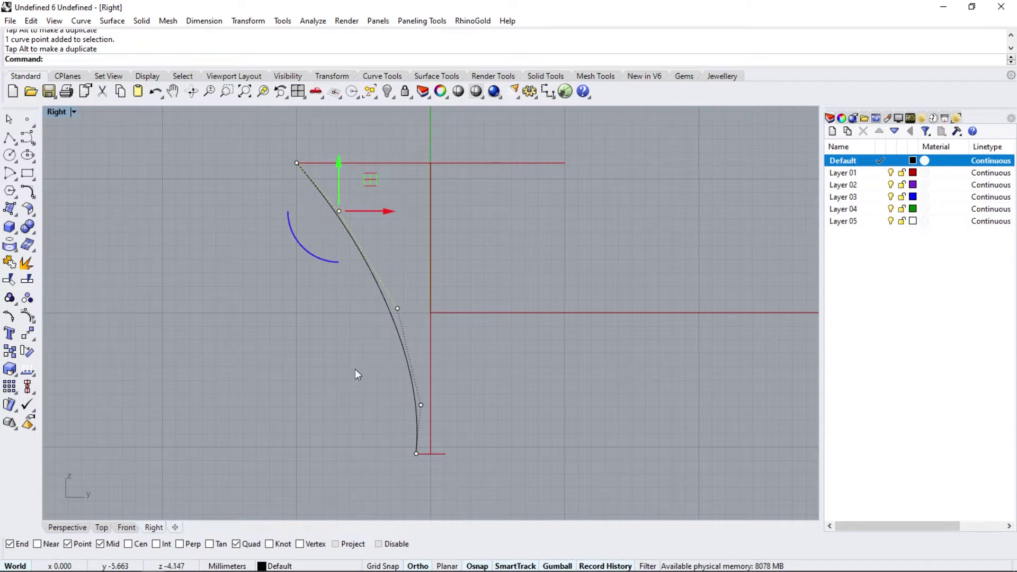
key("Escape")
scroll(333, 361, "down", 1)
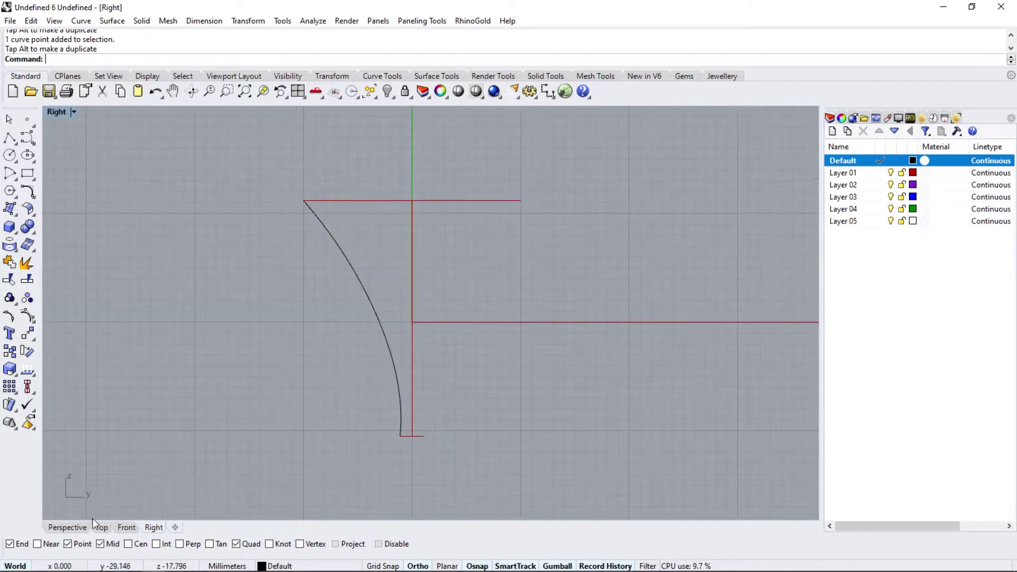
Build a 3D side curve with Crv2View from the outer ring circle and the bent profile
left_click(61, 528)
mouse_move(361, 314)
right_mouse_down()
mouse_move(338, 297)
mouse_move(345, 330)
right_mouse_up()
left_click(32, 201)
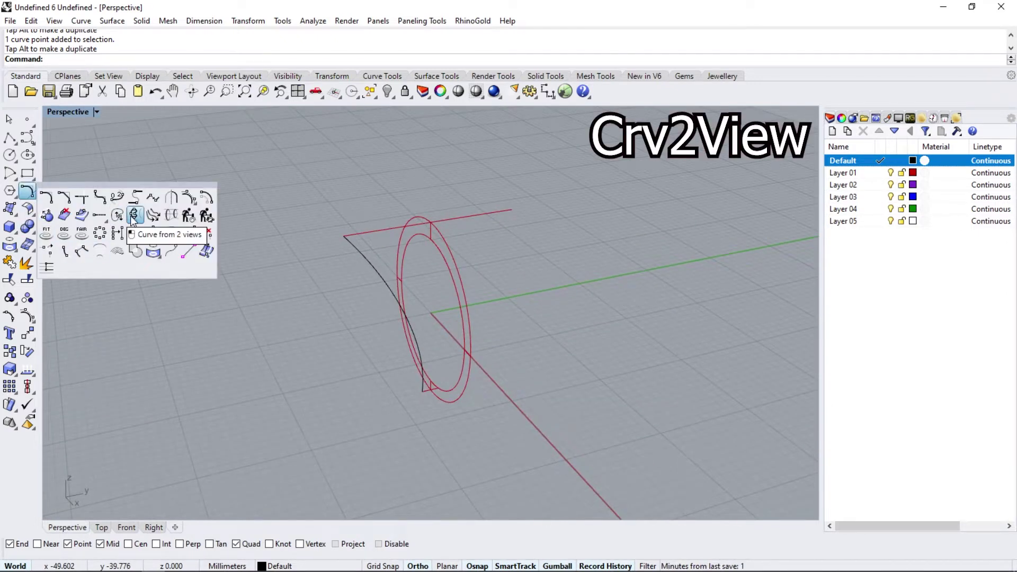
left_click(133, 218)
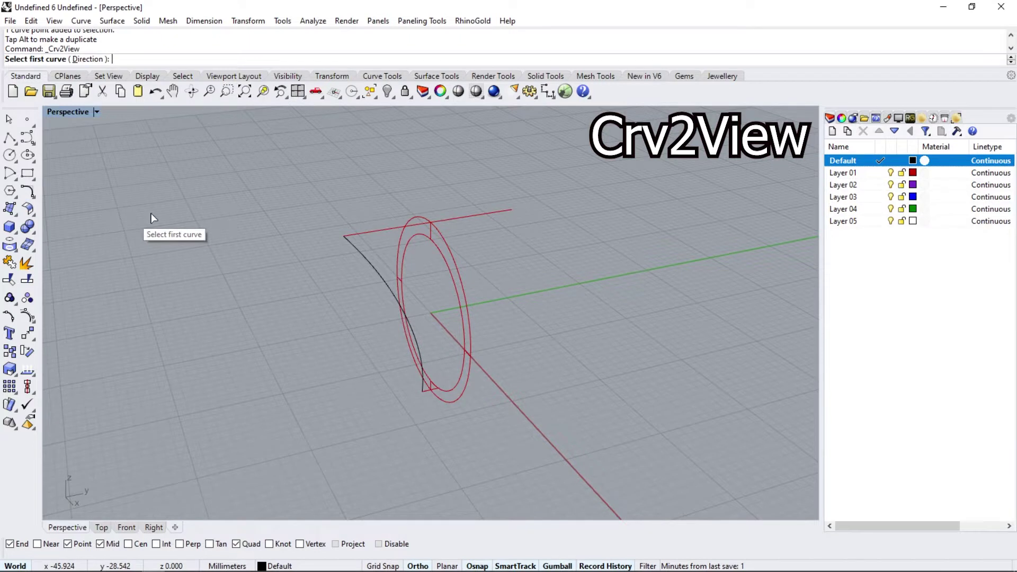
left_click(454, 254)
left_click(368, 266)
mouse_move(294, 317)
right_mouse_down()
mouse_move(249, 290)
mouse_move(241, 299)
right_mouse_up()
left_click(351, 250)
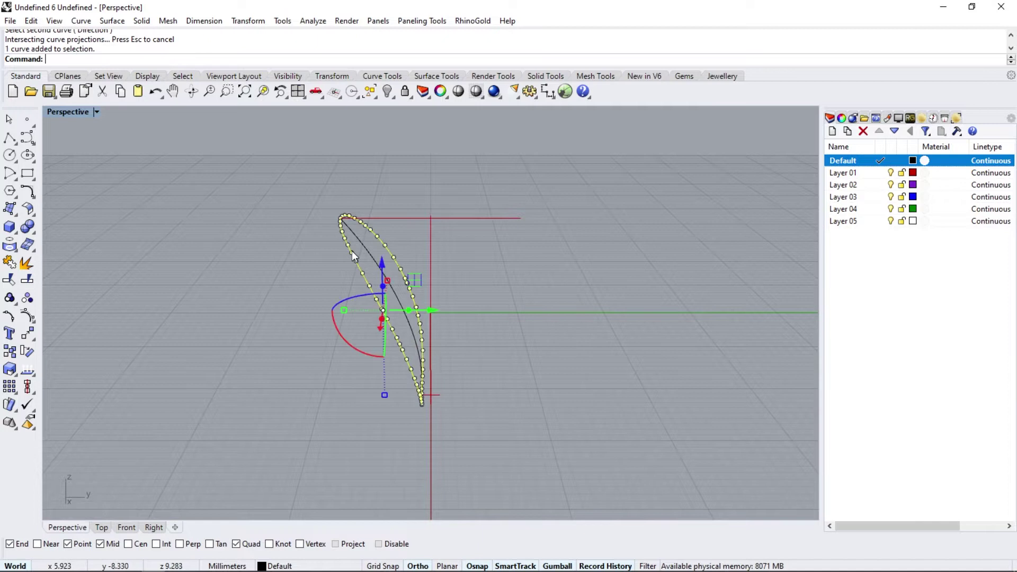
left_click(154, 528)
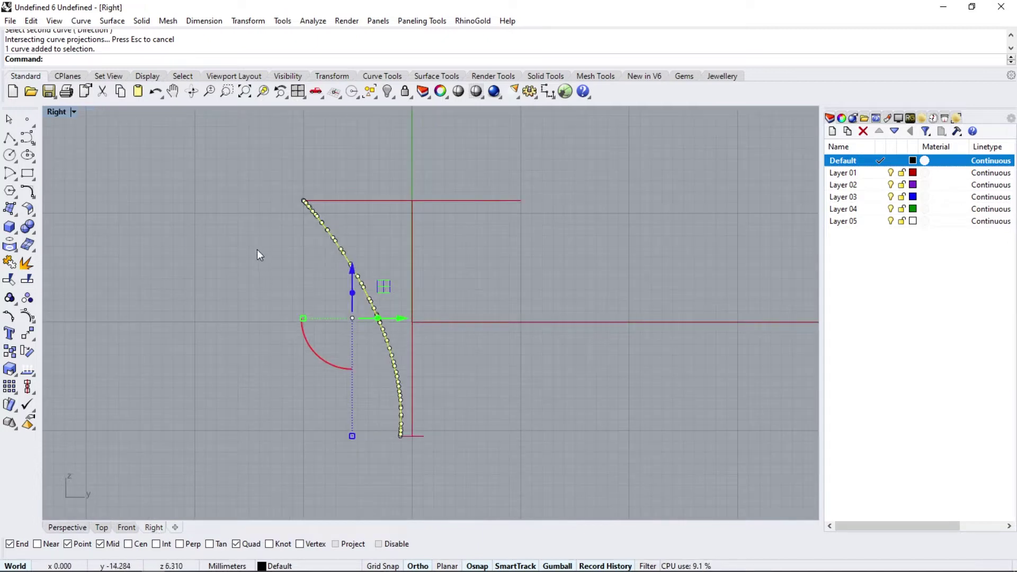
Mirror the side curve across the Y axis as a copy
left_click(34, 343)
left_click(140, 340)
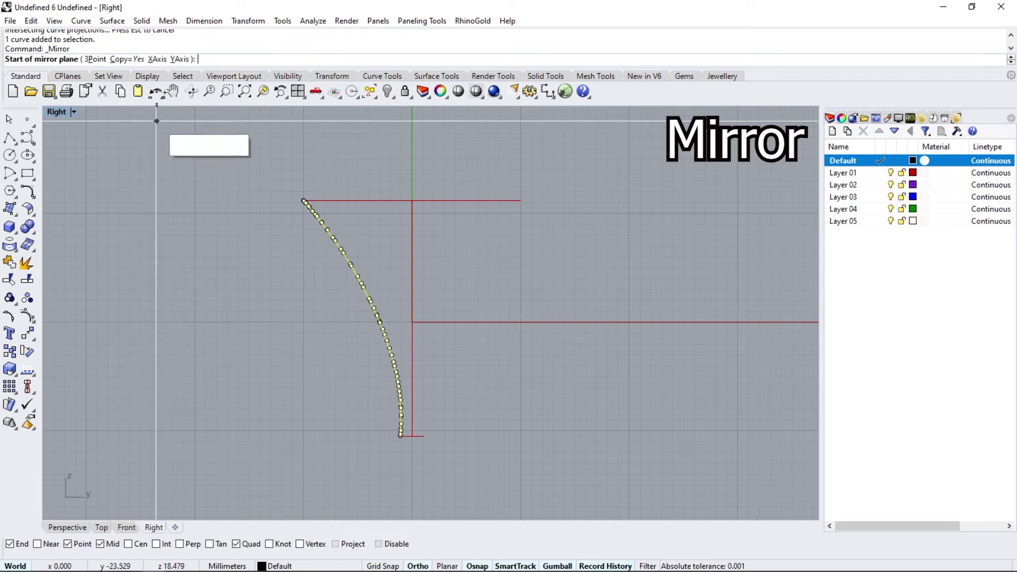
left_click(172, 60)
left_click(453, 291)
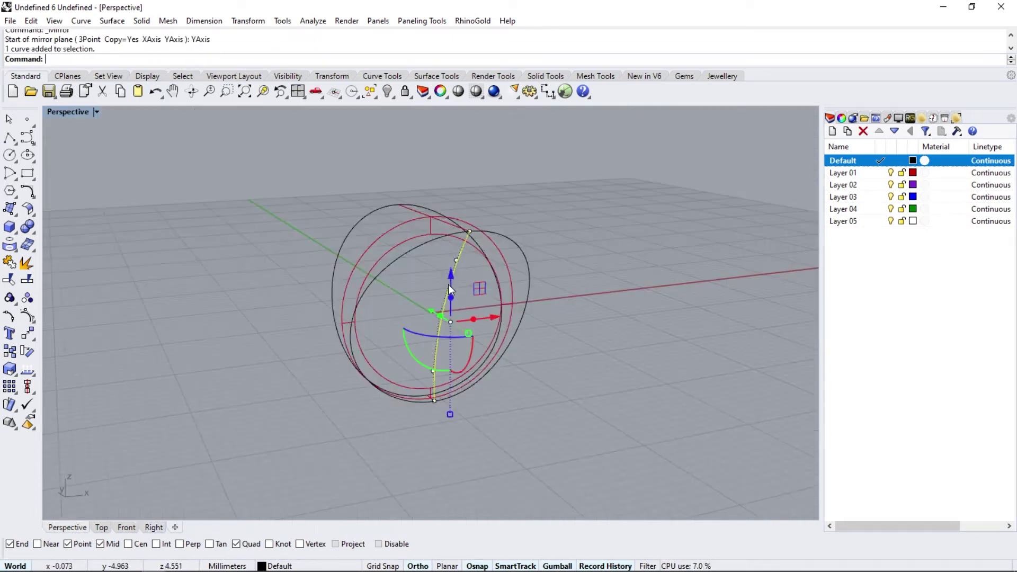
left_click(145, 528)
In the Right view, move the lower and upper control points to widen the flare
scroll(400, 318, "up", 3)
mouse_move(324, 409)
left_mouse_down()
mouse_move(390, 313)
mouse_move(425, 321)
left_mouse_up()
scroll(405, 382, "down", 3)
left_click(420, 401)
scroll(447, 402, "up", 3)
left_click_drag(429, 402, 420, 402)
scroll(419, 408, "down", 2)
scroll(408, 414, "down", 2)
left_click(344, 282)
scroll(357, 282, "up", 1)
scroll(358, 284, "up", 1)
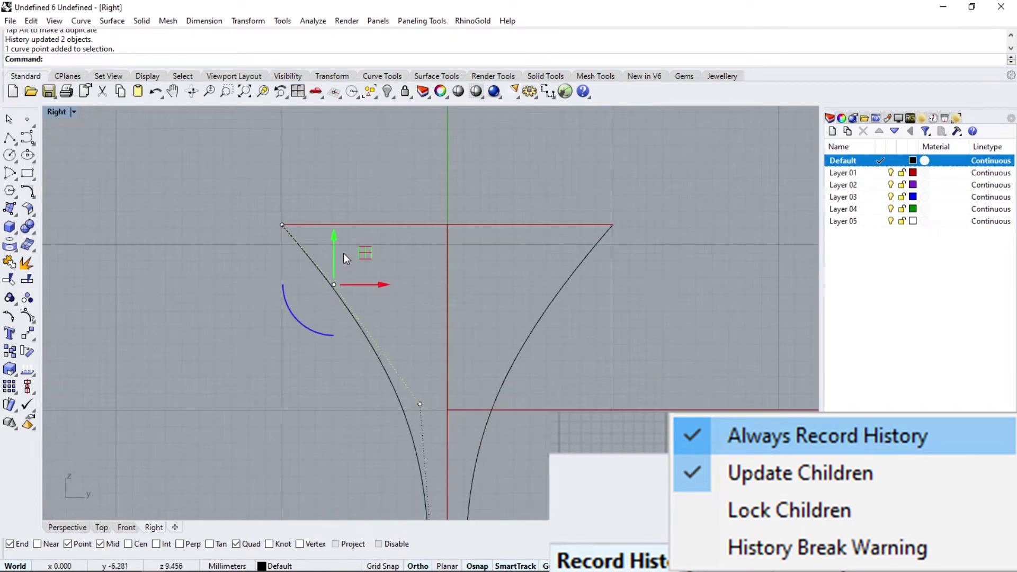
left_click_drag(379, 283, 396, 277)
Undo the last point move and re-drag the point to refine the flare
scroll(396, 278, "down", 3)
scroll(385, 339, "up", 1)
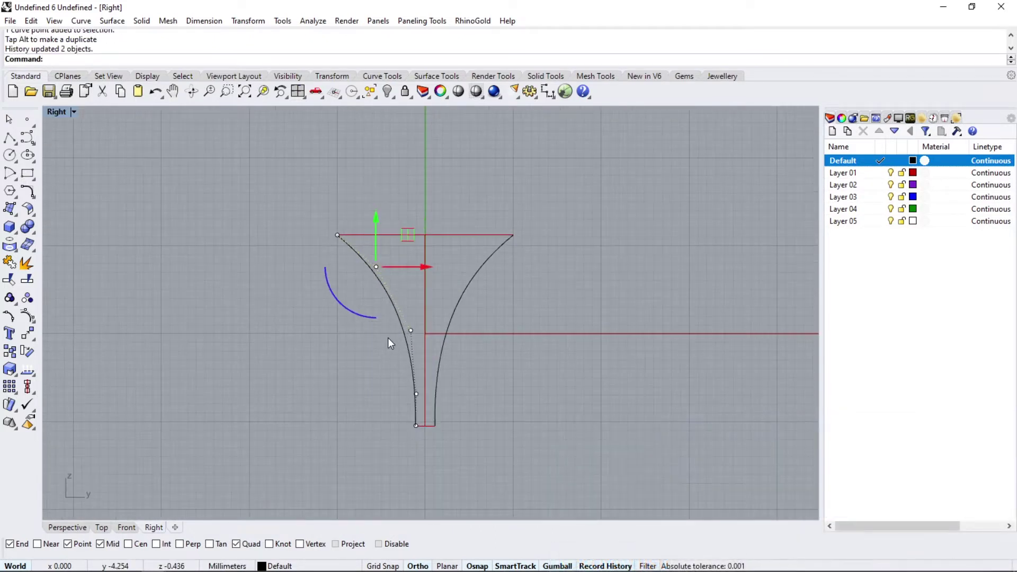
key("ctrl+z")
scroll(371, 262, "up", 1)
scroll(371, 262, "up", 1)
left_click_drag(401, 271, 420, 272)
scroll(257, 277, "down", 1)
scroll(360, 304, "down", 3)
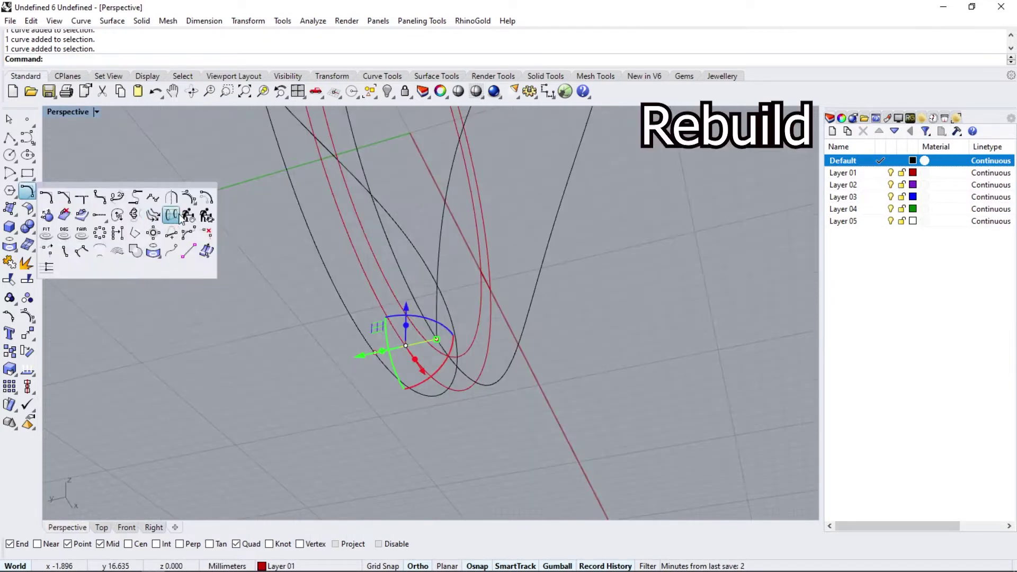
Rebuild the bottom line to 4 points, degree 3, and pull its middle points down into an arc
left_click(175, 215)
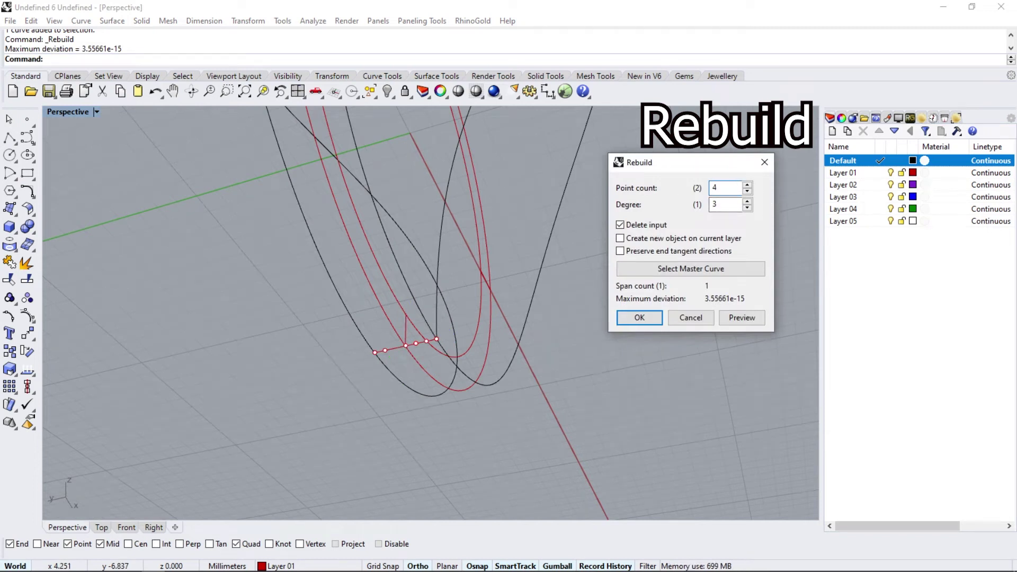
key("Return")
scroll(415, 392, "up", 2)
left_click_drag(396, 454, 536, 275)
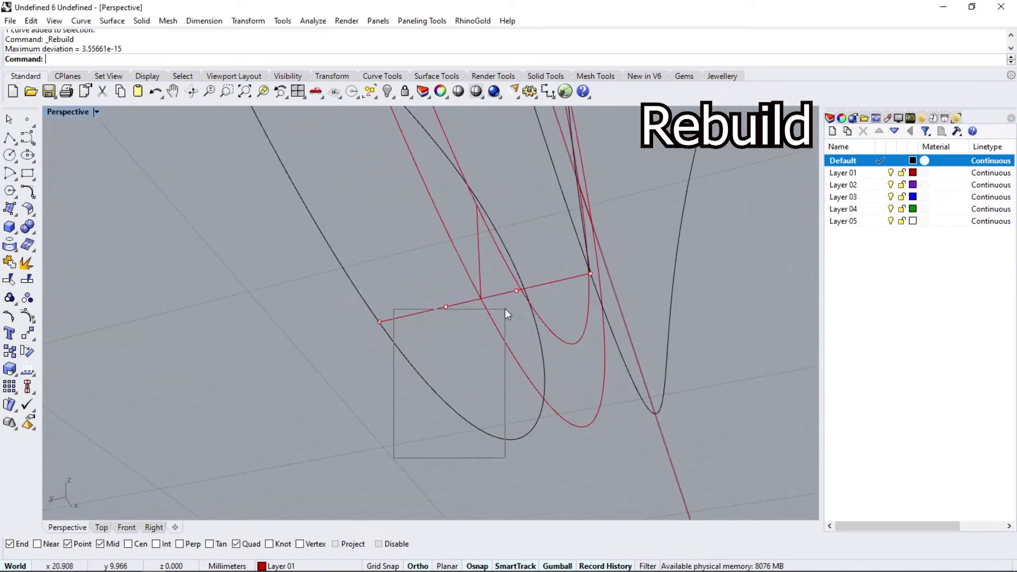
scroll(373, 369, "up", 2)
mouse_move(418, 286)
right_mouse_down()
mouse_move(491, 276)
mouse_move(335, 353)
right_mouse_up()
scroll(335, 352, "up", 3)
left_click_drag(358, 251, 363, 291)
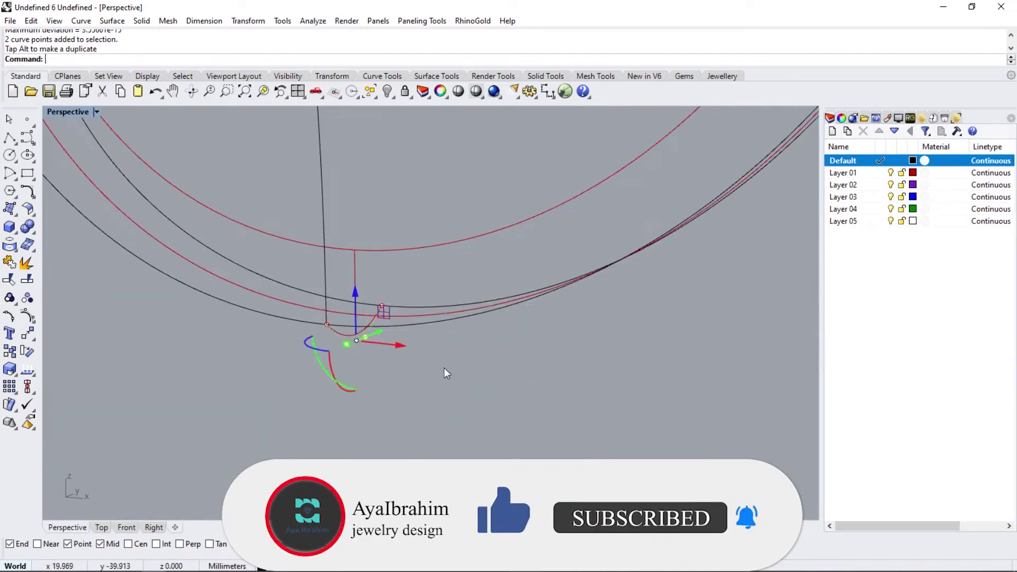
right_click_drag(443, 367, 215, 357)
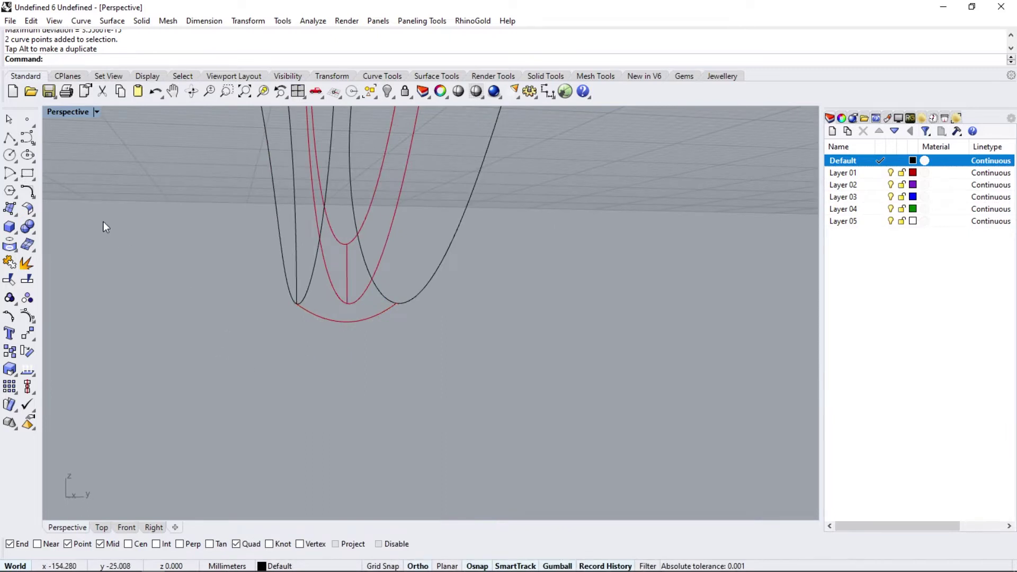
Rebuild the bottom red curve, delete the unneeded curve and unlock the reference objects
left_click(29, 193)
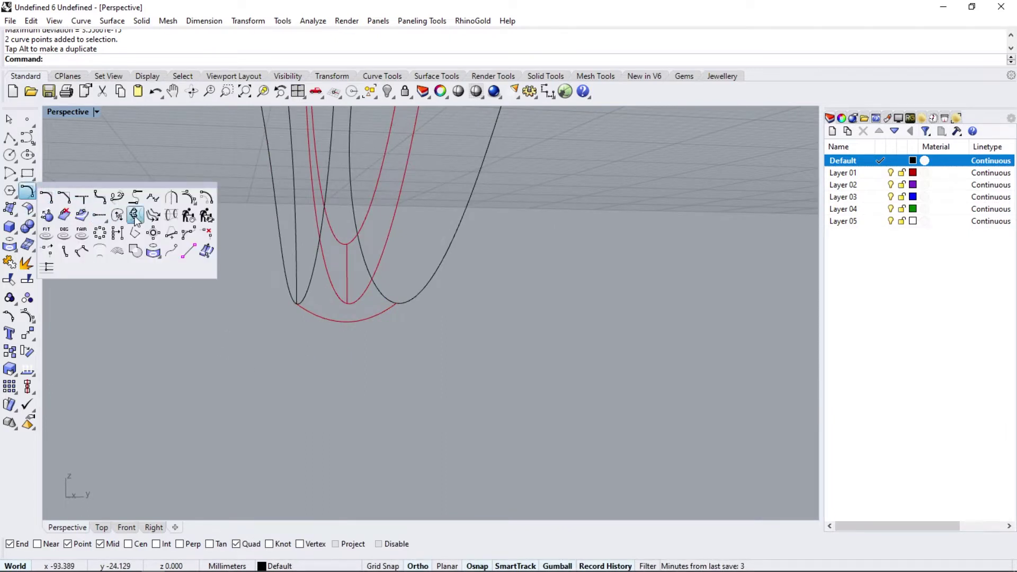
left_click(185, 216)
left_click(363, 320)
key("Return")
key("Return")
key("Delete")
key("ctrl+alt+l")
Extrude the inner red ring ellipse as an open surface with Solid=No
right_click_drag(336, 317, 483, 287)
left_click(483, 244)
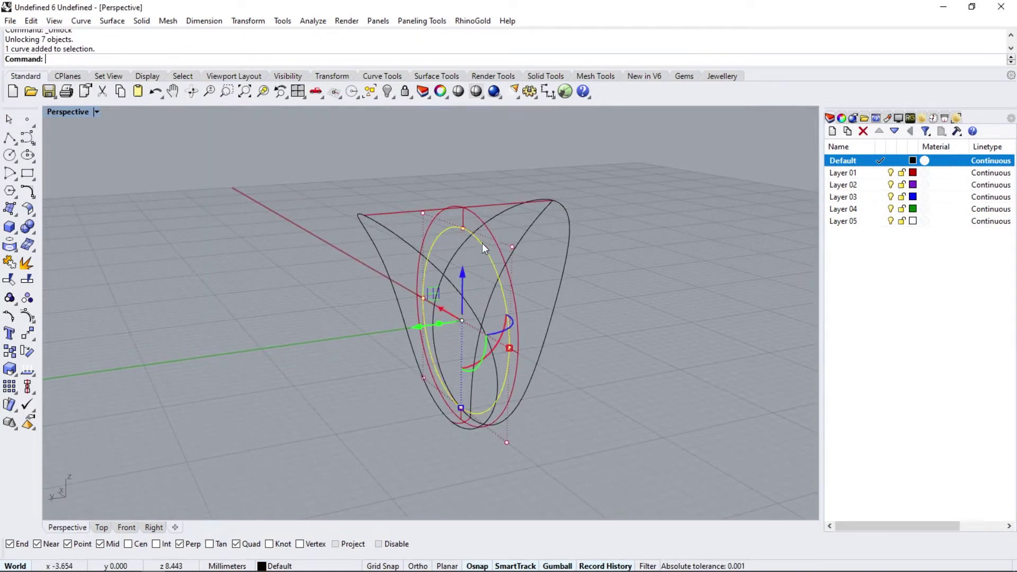
left_click(9, 245)
left_click(66, 271)
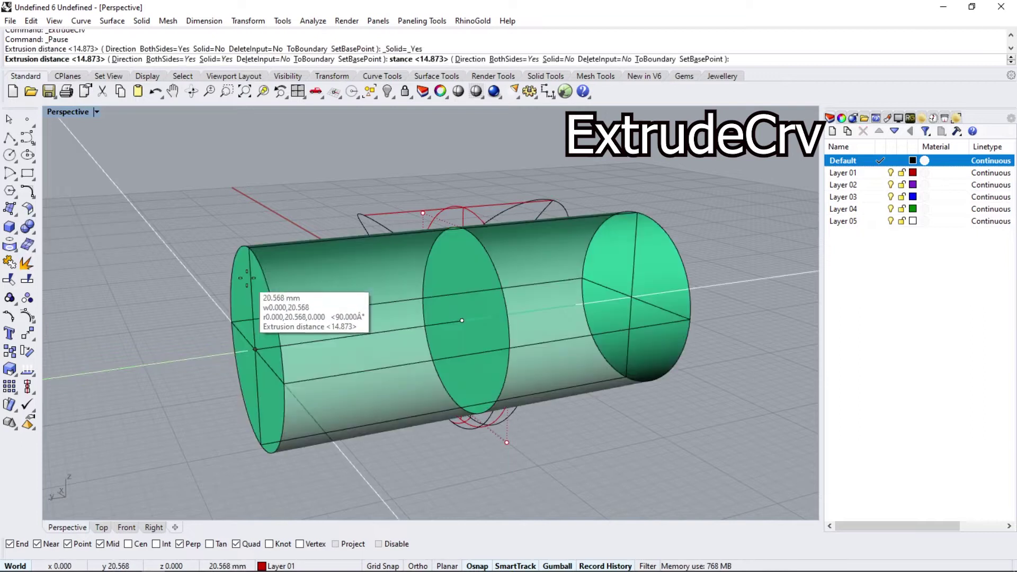
left_click(215, 59)
key("Return")
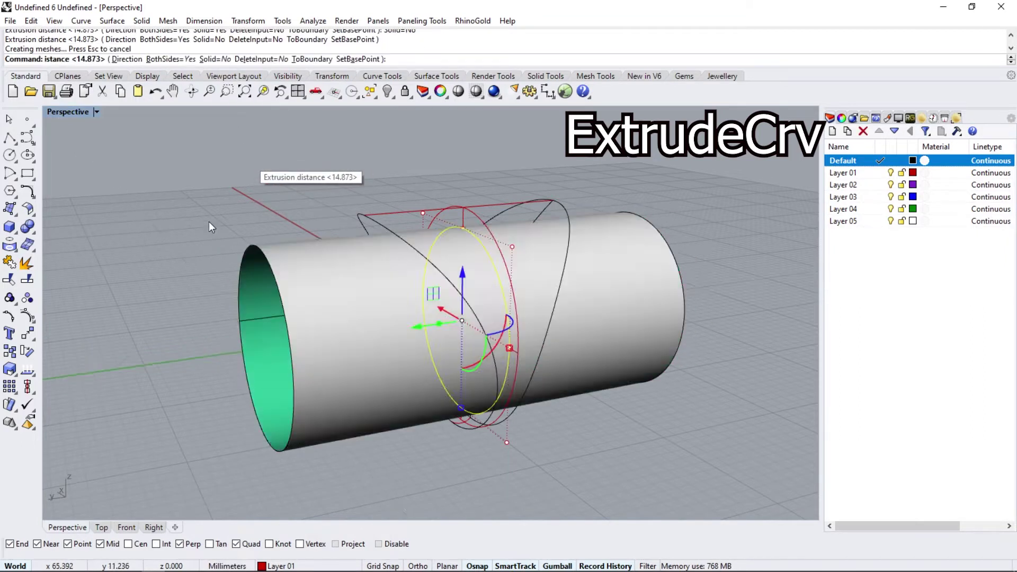
right_click_drag(209, 222, 521, 271)
Pull the crossing side curve onto the cylindrical surface
left_click(545, 268)
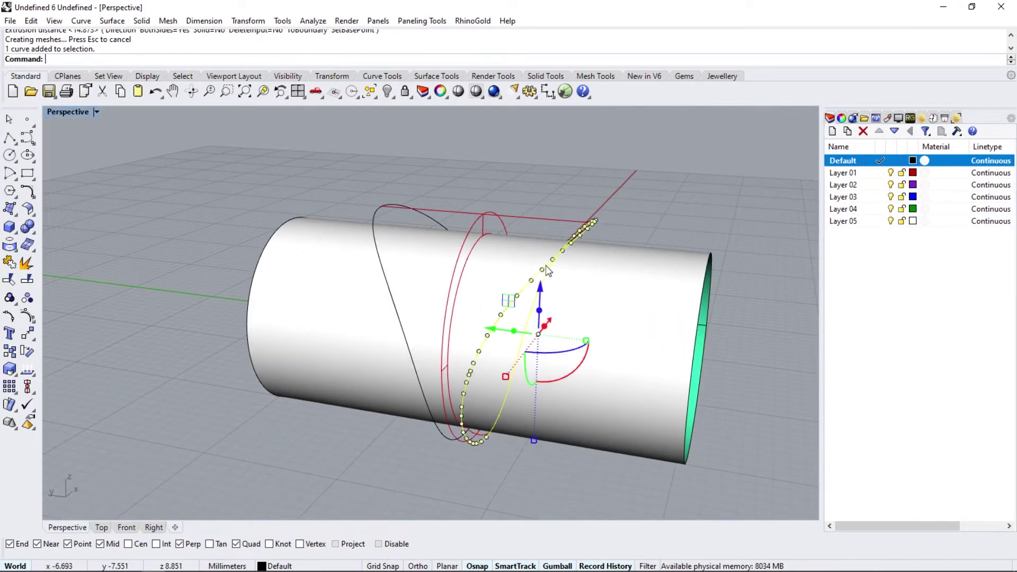
left_click(16, 244)
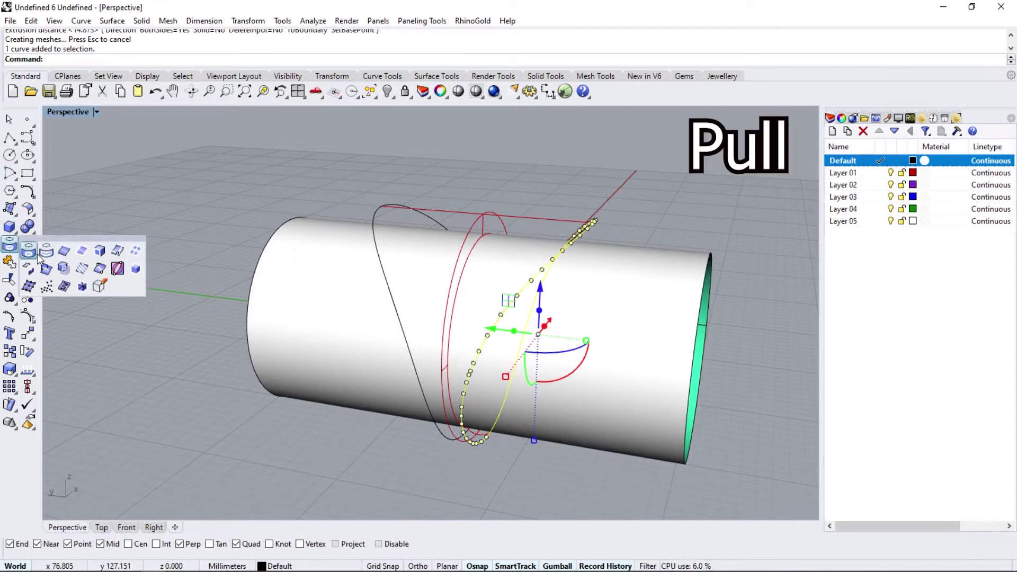
left_click(37, 253)
left_click(522, 316)
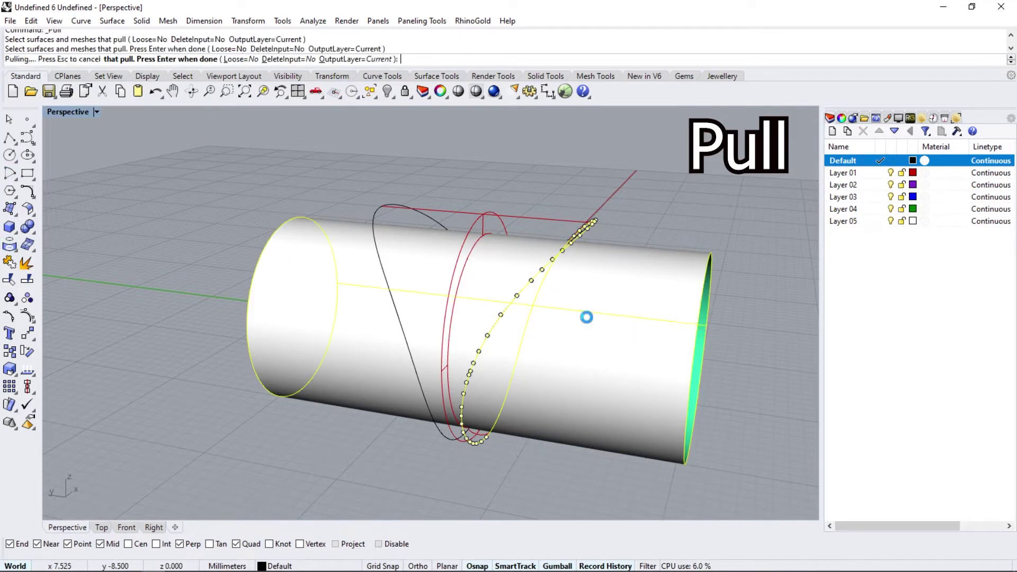
key("Return")
mouse_move(678, 208)
right_mouse_down()
mouse_move(591, 214)
mouse_move(650, 218)
right_mouse_up()
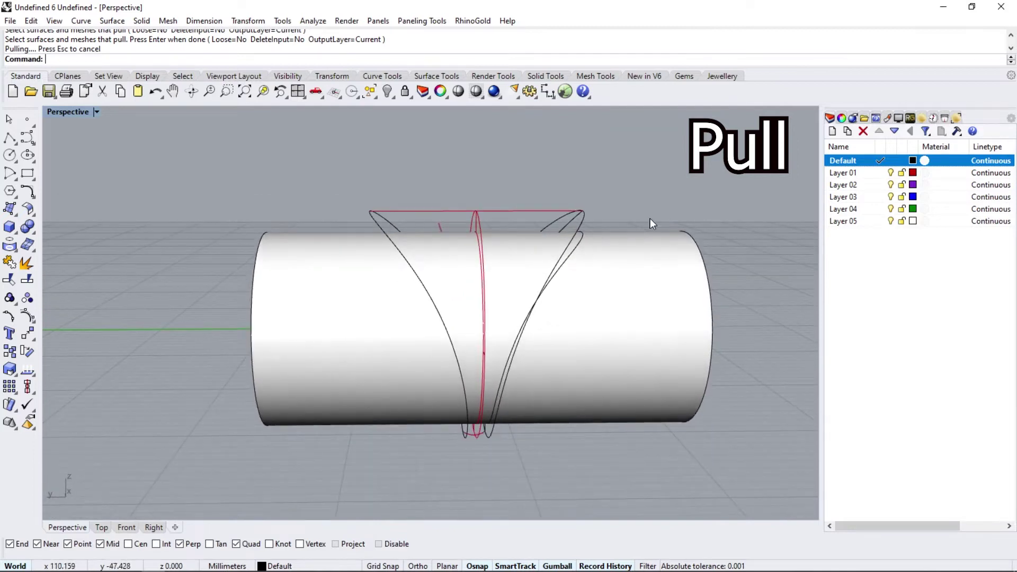
Hide the cylinder, leaving only the curves visible
left_click(627, 271)
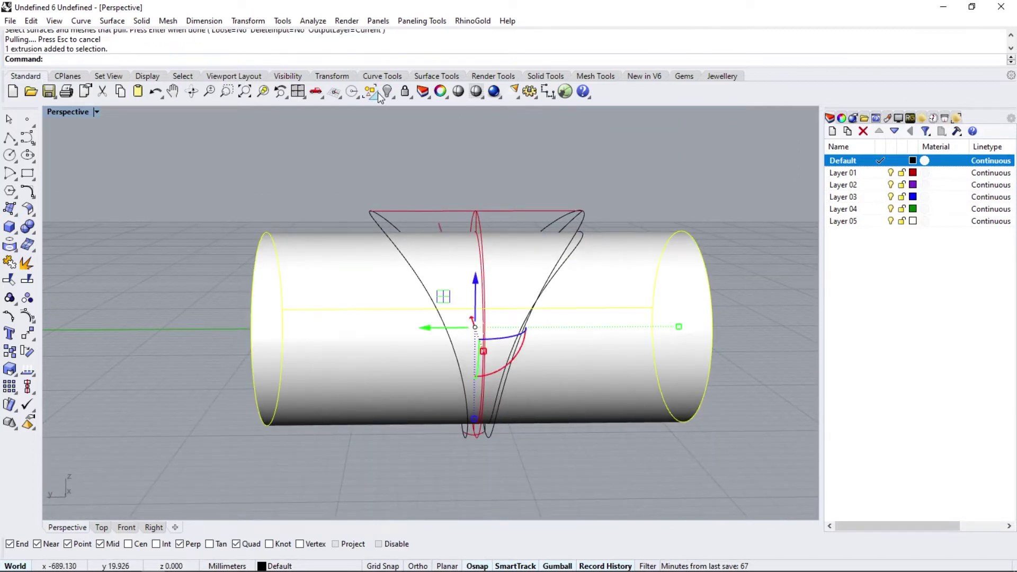
left_click(380, 98)
right_click_drag(700, 284, 540, 208)
Hide the unwanted curve and the left black curve
left_click(542, 212)
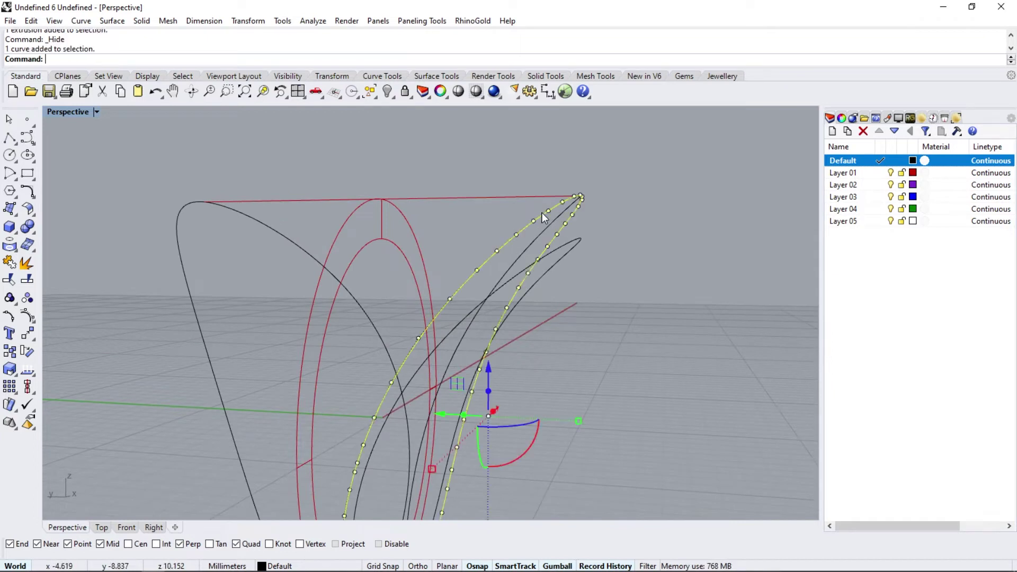
left_click(387, 91)
mouse_move(466, 227)
right_mouse_down()
mouse_move(540, 222)
mouse_move(553, 268)
right_mouse_up()
left_click(547, 222)
left_click(369, 239)
key("ctrl+h")
Mirror the flared curve across the X axis and view it from the right
left_click(513, 291)
left_click(32, 337)
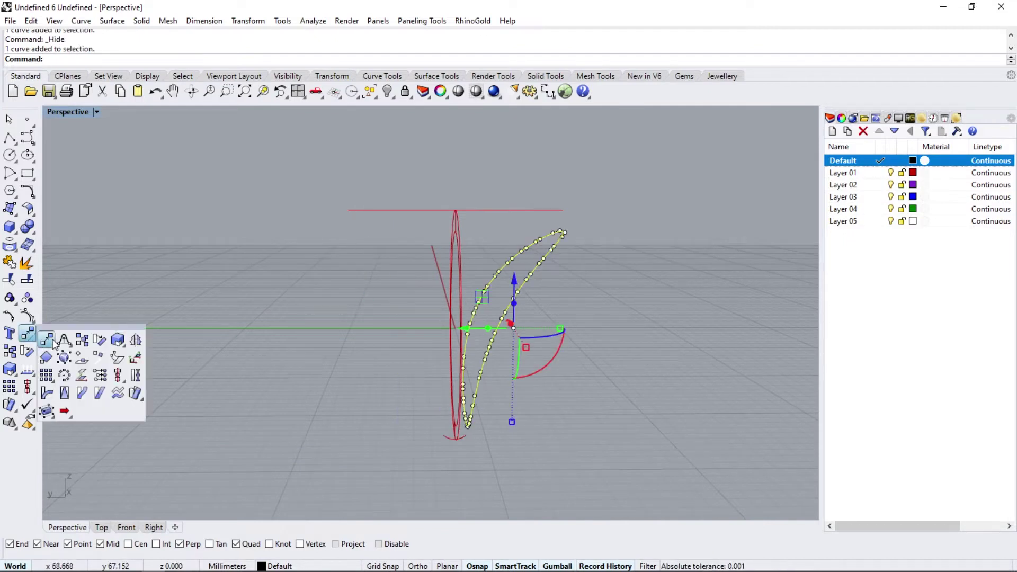
left_click(140, 340)
left_click(158, 59)
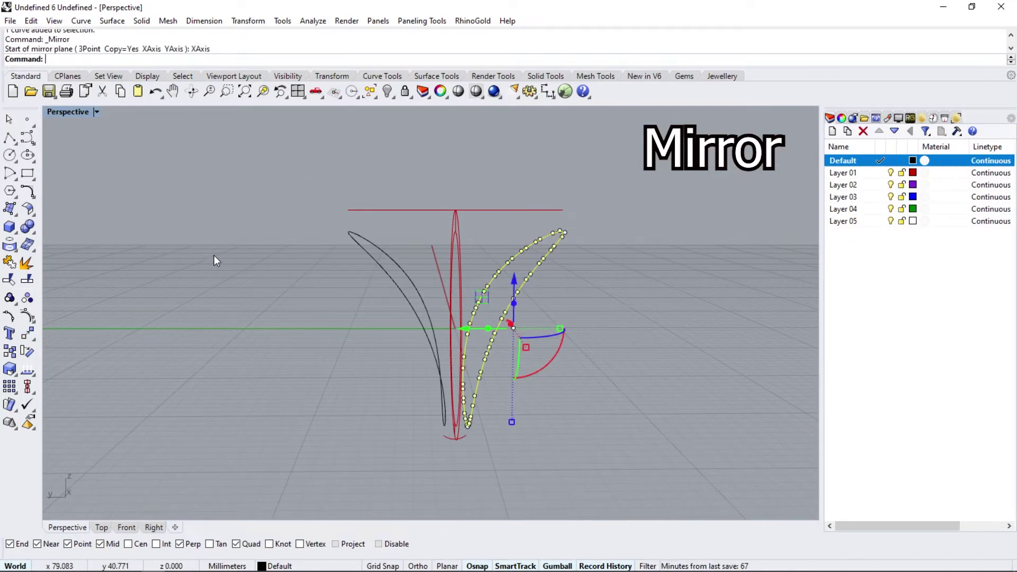
left_click(145, 528)
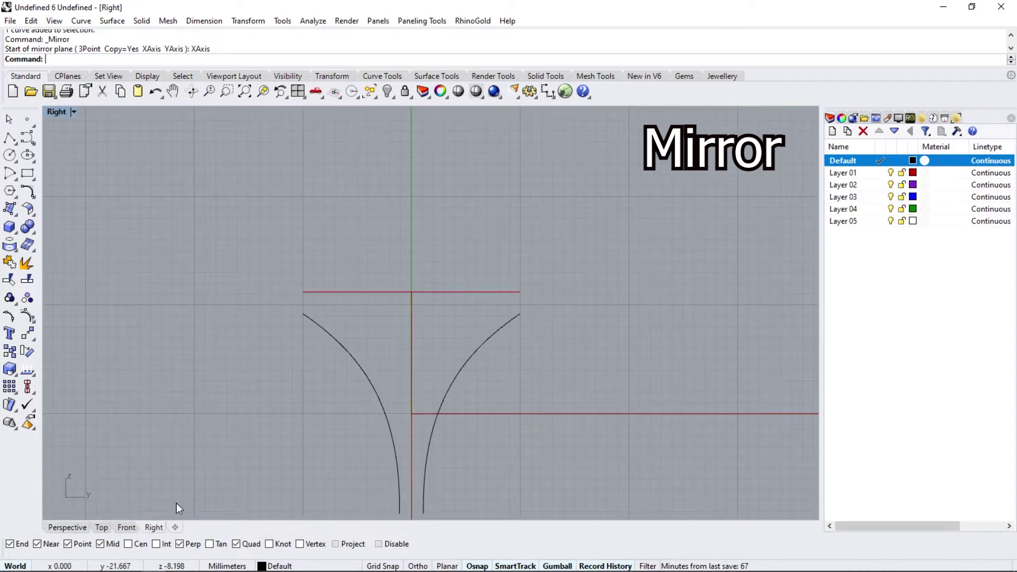
scroll(418, 246, "up", 1)
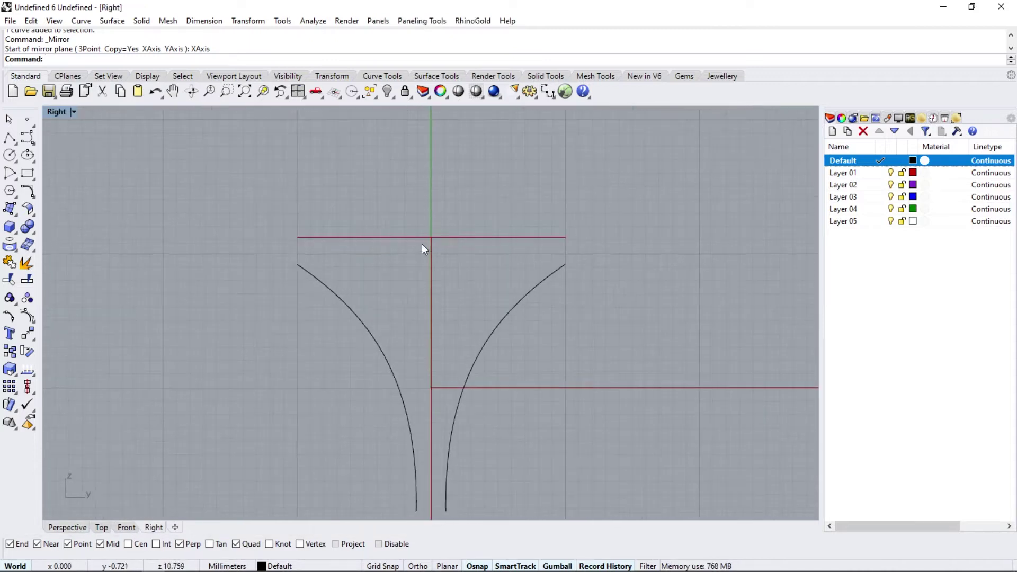
Draw a centre-based rounded rectangle of length 6 at the red guide lines' intersection
left_click(27, 173)
left_click(162, 59)
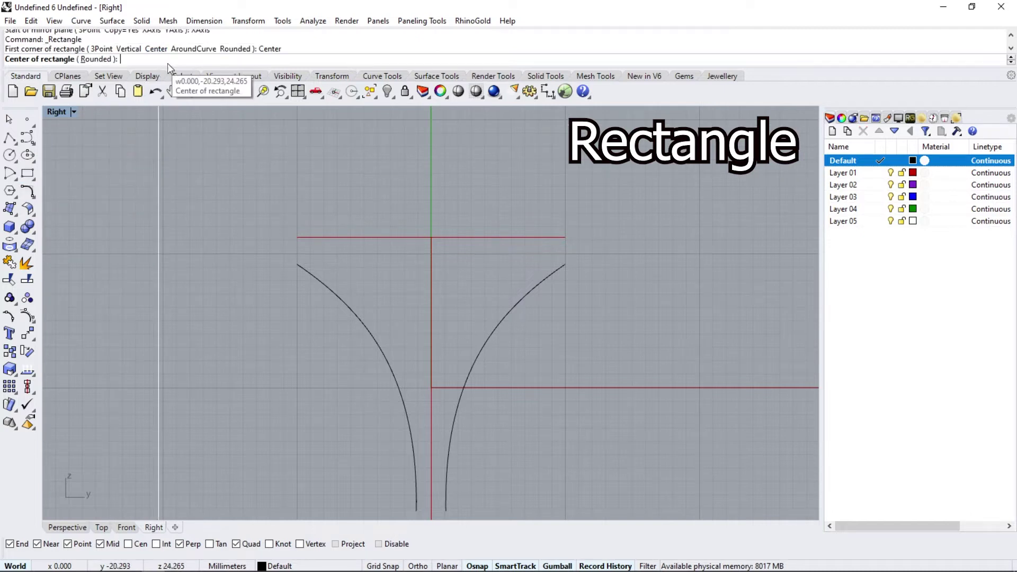
left_click(431, 237)
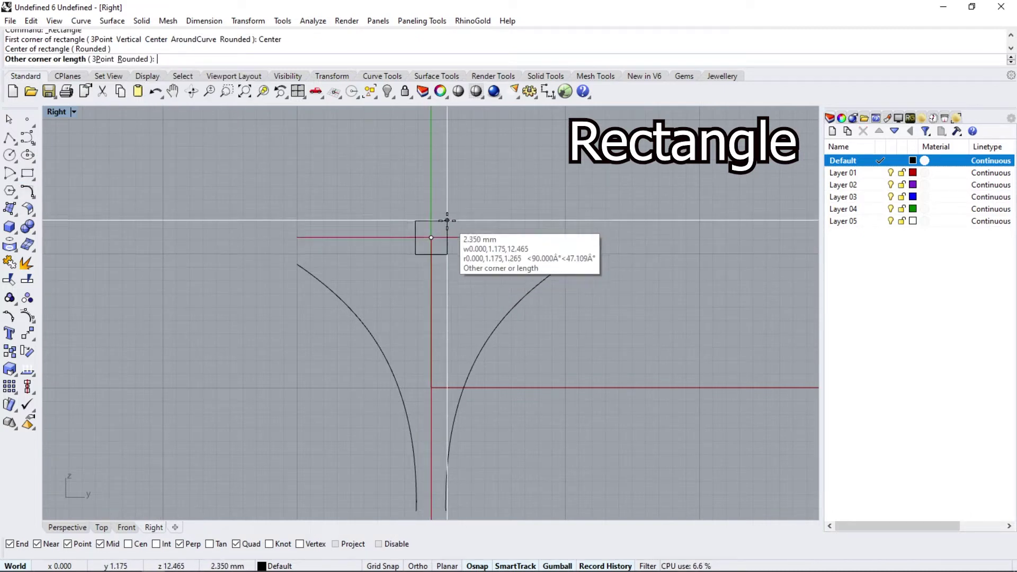
left_click(134, 59)
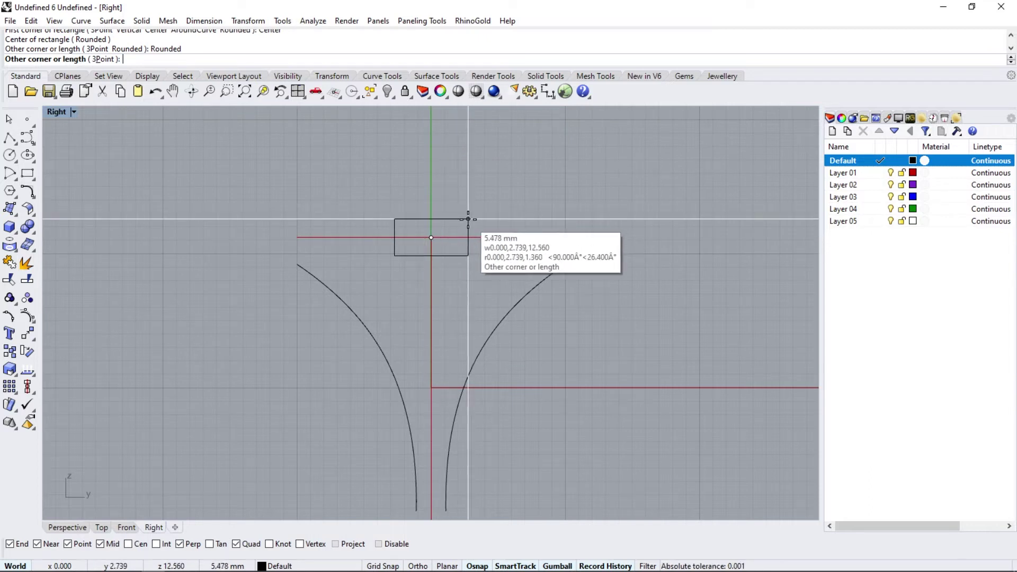
type("6")
key("Return")
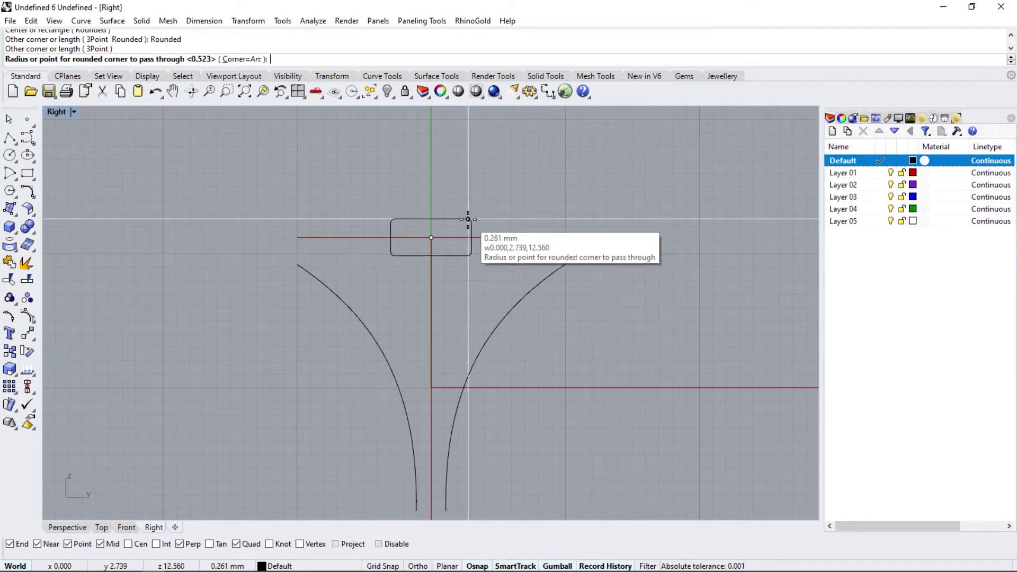
scroll(474, 224, "up", 3)
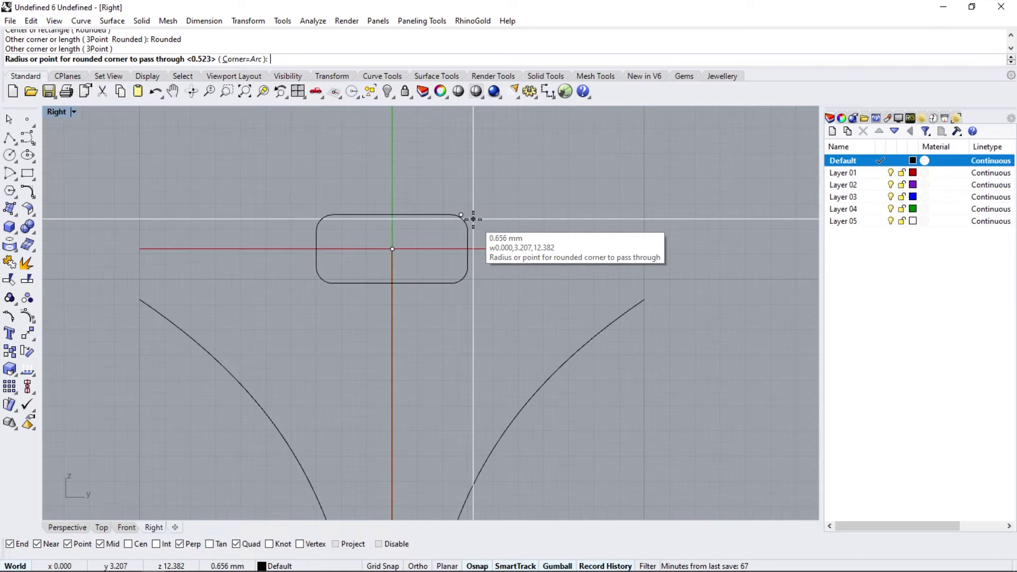
left_click(473, 219)
scroll(401, 335, "down", 3)
left_click(403, 228)
left_click(418, 269)
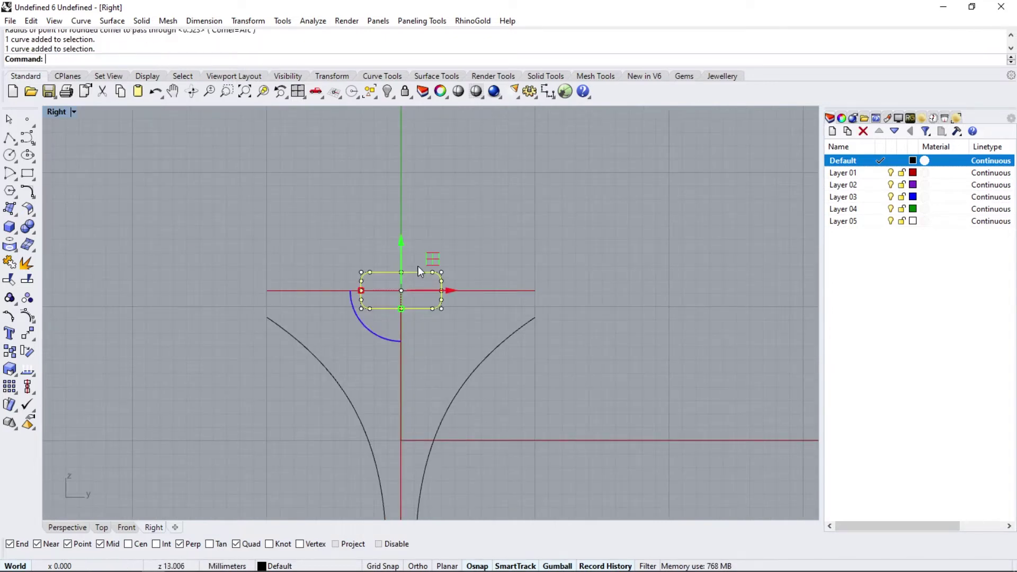
Move the rounded rectangle up 3 mm, then nudge it slightly downward
left_click(402, 241)
type("3")
key("Return")
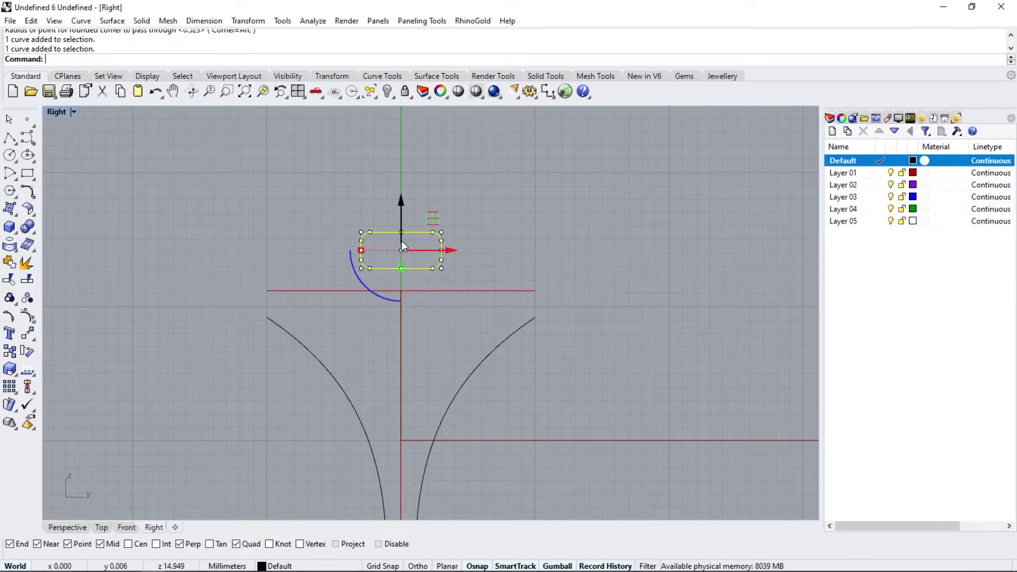
key("alt")
mouse_move(450, 250)
left_mouse_down()
mouse_move(520, 252)
mouse_move(509, 248)
left_mouse_up()
key("ctrl+z")
key("ctrl+z")
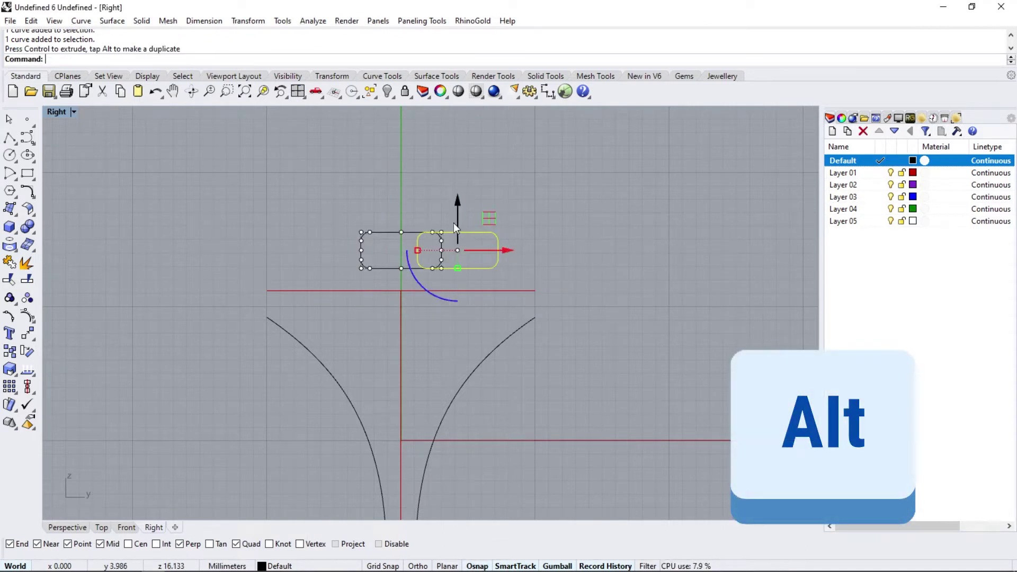
scroll(454, 219, "up", 1)
left_click_drag(456, 217, 456, 237)
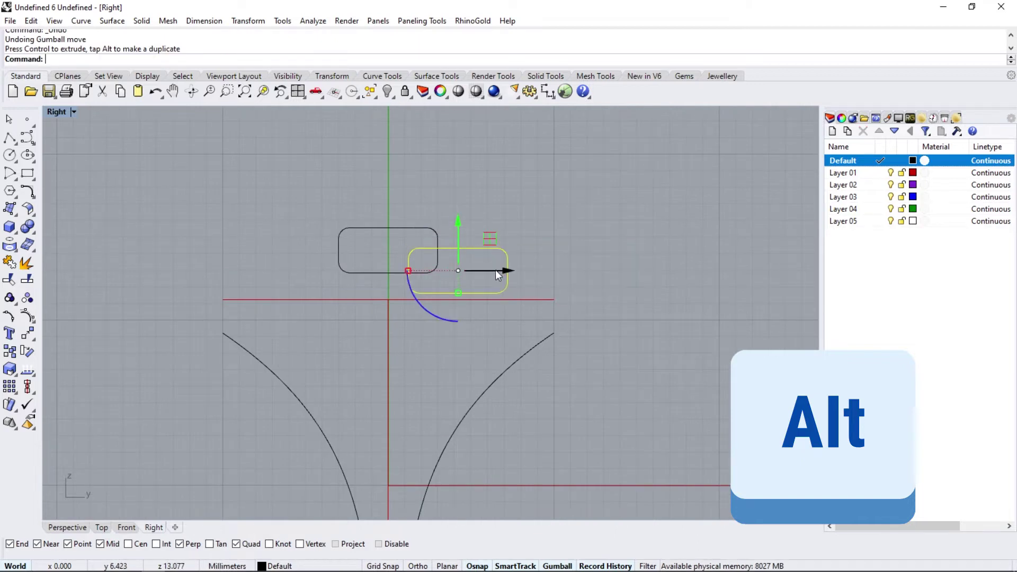
Add two copies stepping down and right, lowering the first about 1.5 mm
mouse_move(505, 271)
left_mouse_down()
mouse_move(585, 272)
mouse_move(572, 271)
left_mouse_up()
left_click(548, 268)
mouse_move(530, 227)
left_mouse_down()
mouse_move(533, 250)
mouse_move(582, 247)
mouse_move(497, 279)
mouse_move(528, 275)
left_mouse_up()
left_click(556, 243)
left_click_drag(556, 243, 546, 294)
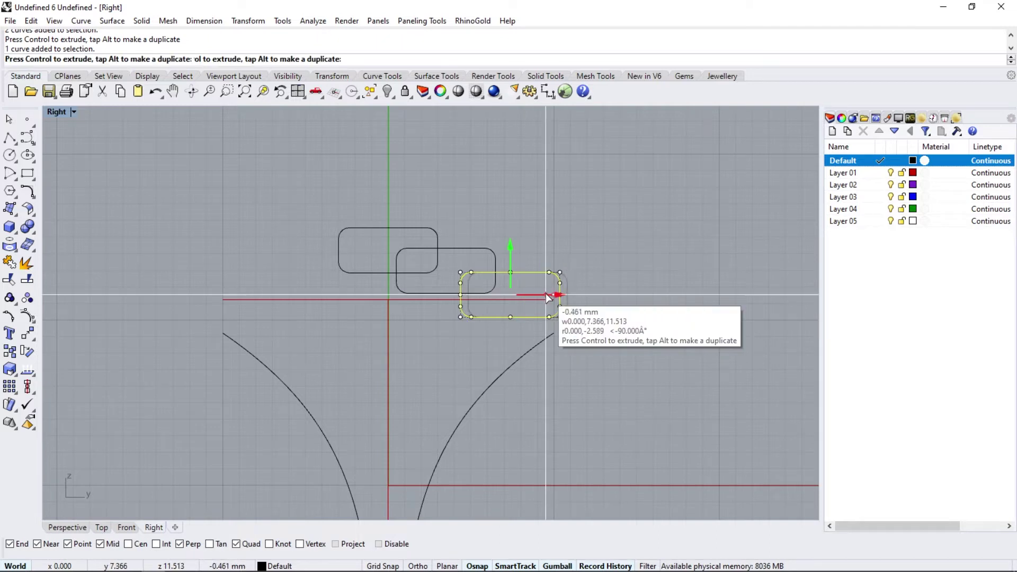
left_click(598, 261)
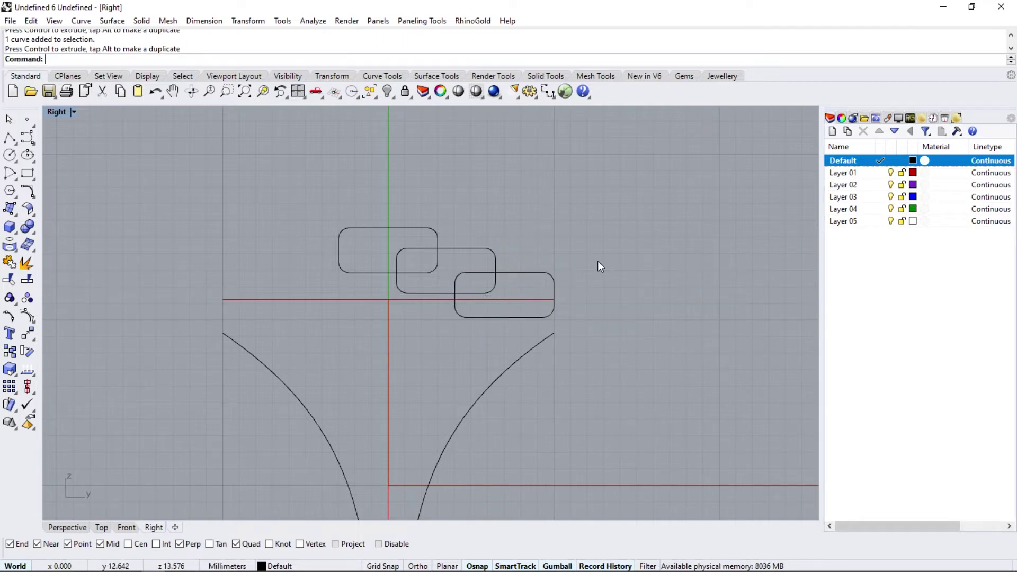
Draw a short vertical line from the right curve's top end to the rectangle's side midpoint
left_click(14, 142)
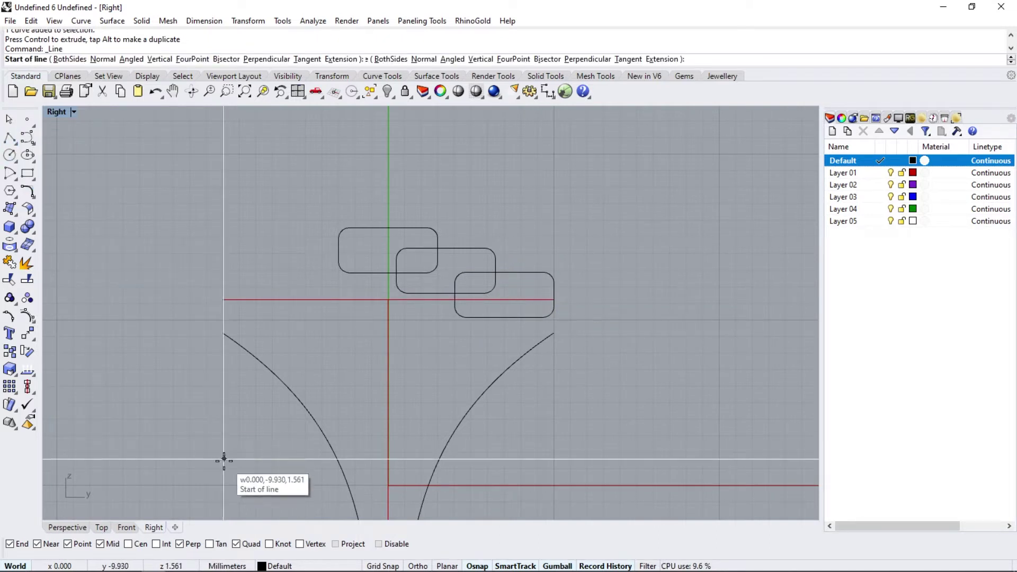
left_click(553, 333)
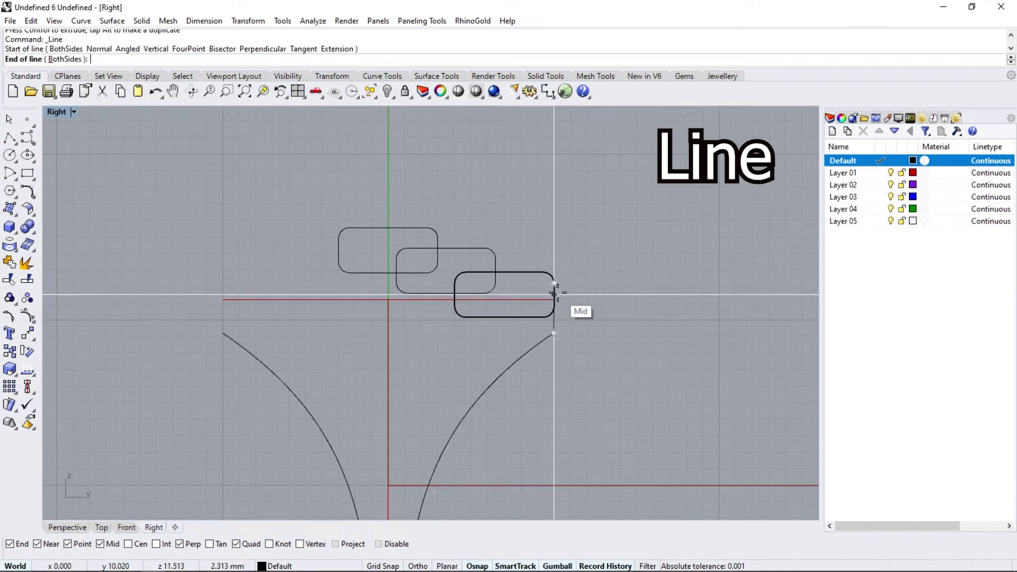
left_click(553, 294)
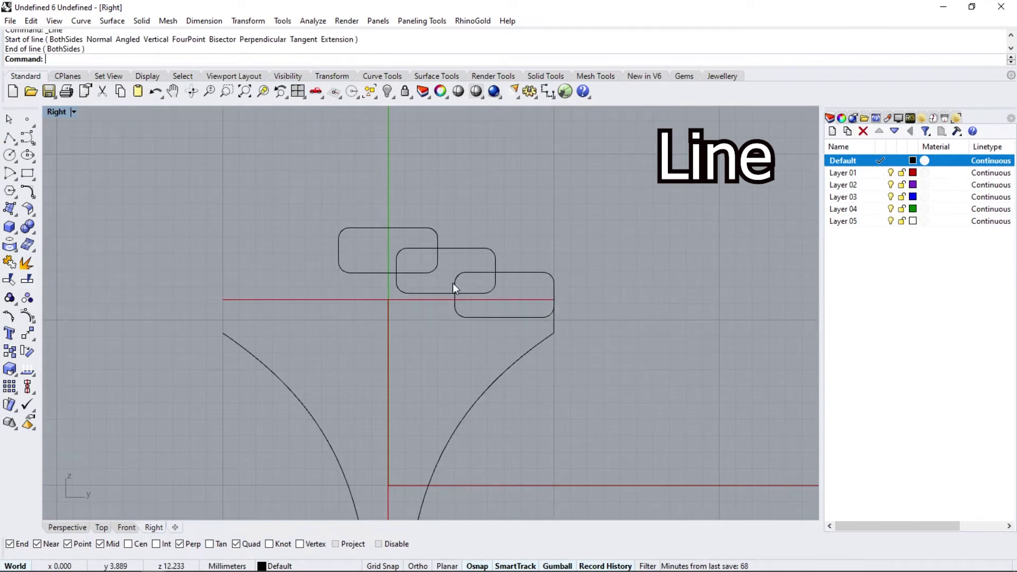
Move the middle rounded rectangle by its right midpoint so it sits evenly between the others
left_click(478, 248)
scroll(488, 248, "up", 5)
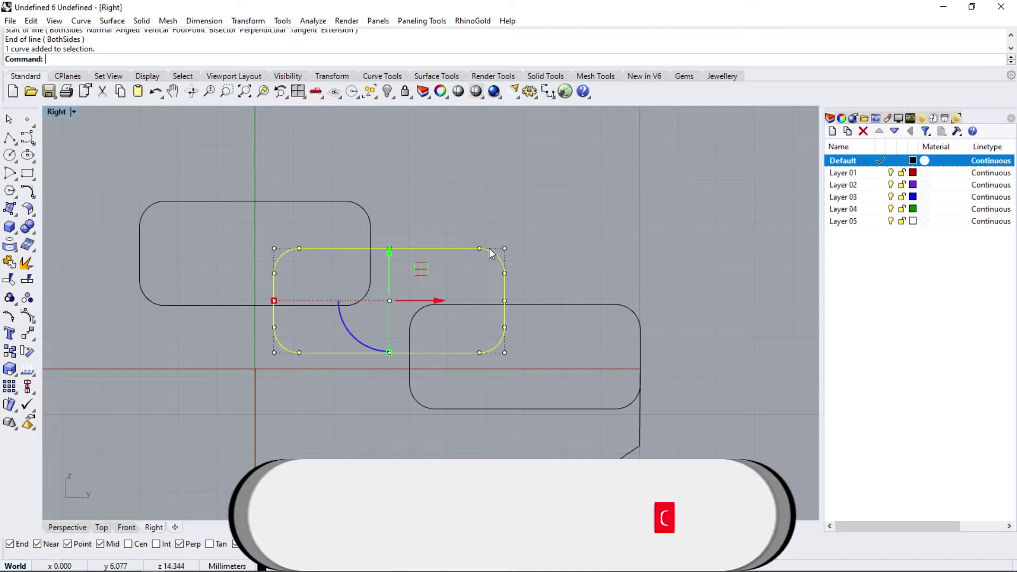
left_click(9, 316)
left_click(504, 300)
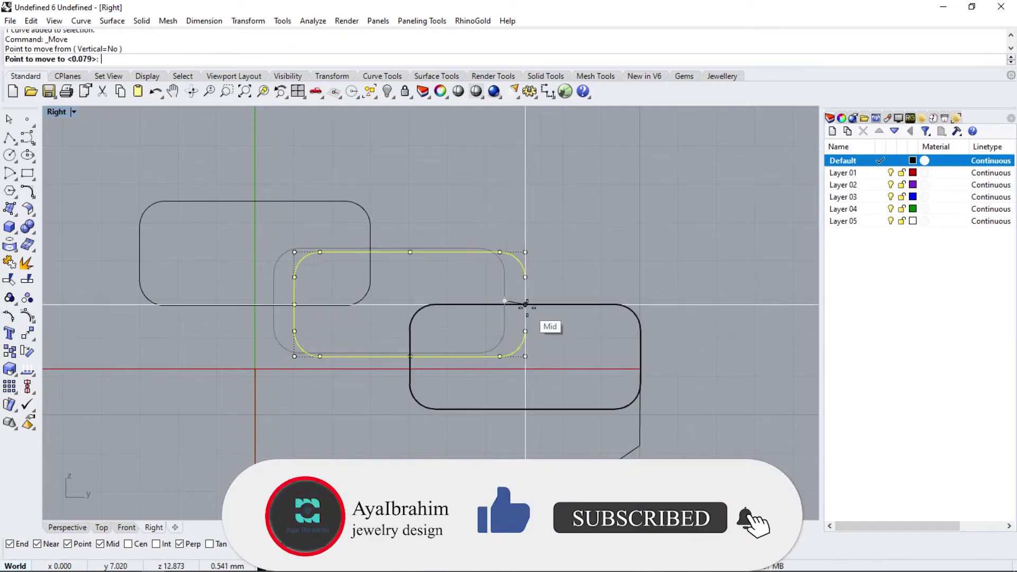
left_click(530, 308)
scroll(522, 320, "down", 1)
scroll(508, 370, "down", 1)
key("Escape")
scroll(501, 326, "down", 1)
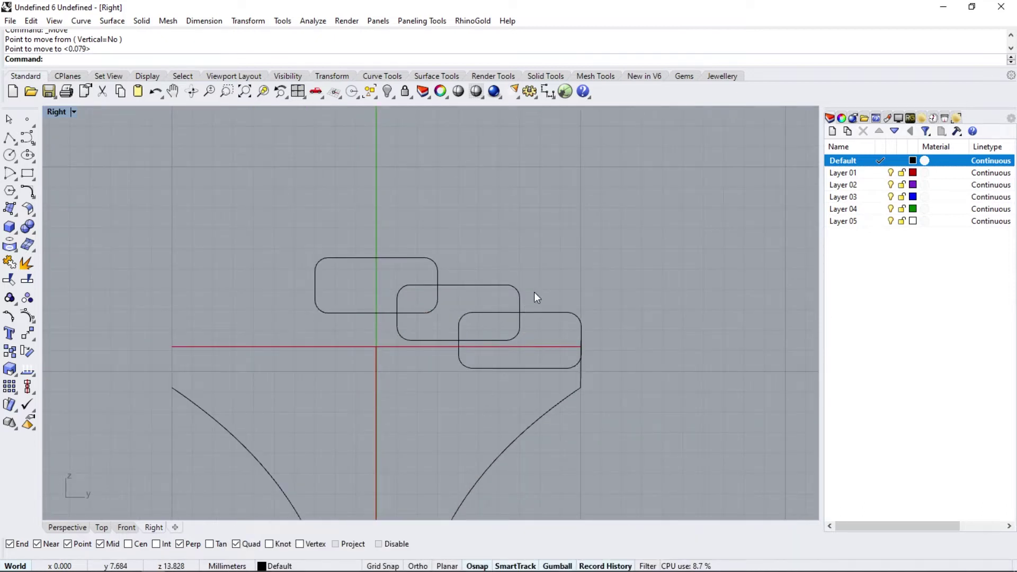
Select the two right-hand rectangles, the short vertical line and the top-left rectangle
left_click_drag(535, 296, 488, 324)
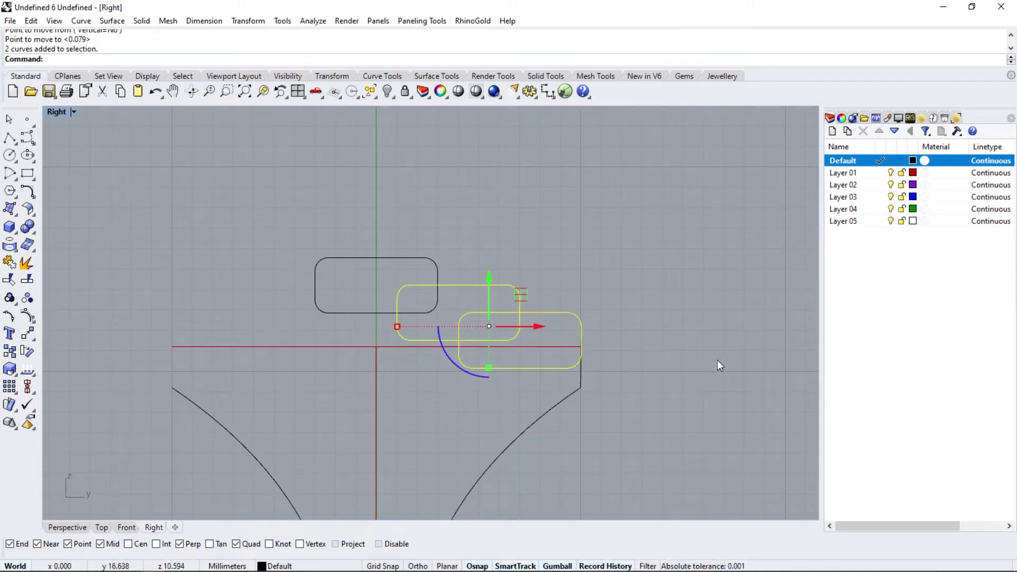
left_click(582, 374)
scroll(466, 275, "down", 2)
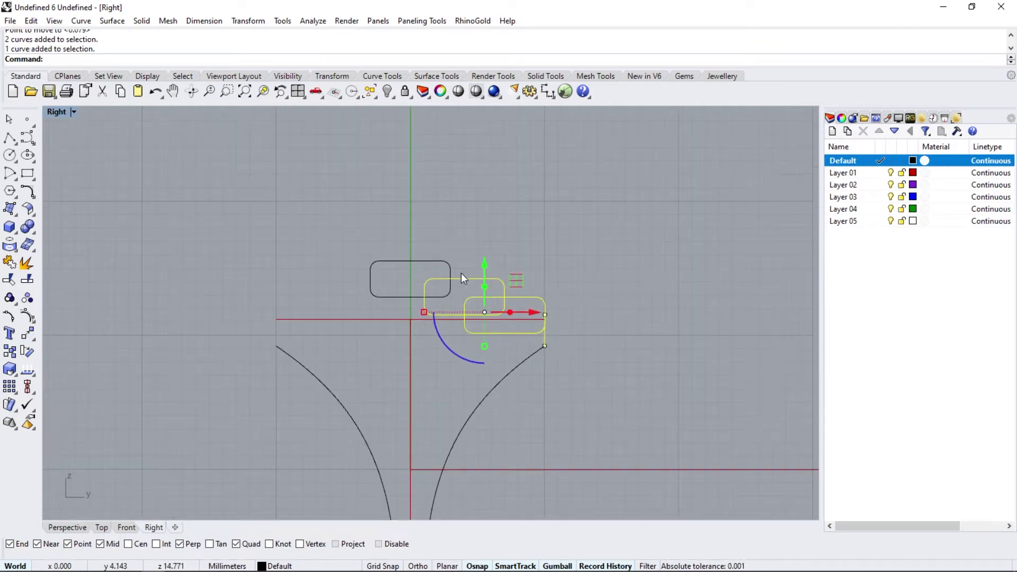
left_click(447, 260, "shift")
Lock all other curves, then mirror the right-hand curves across the Y axis
left_click(413, 97)
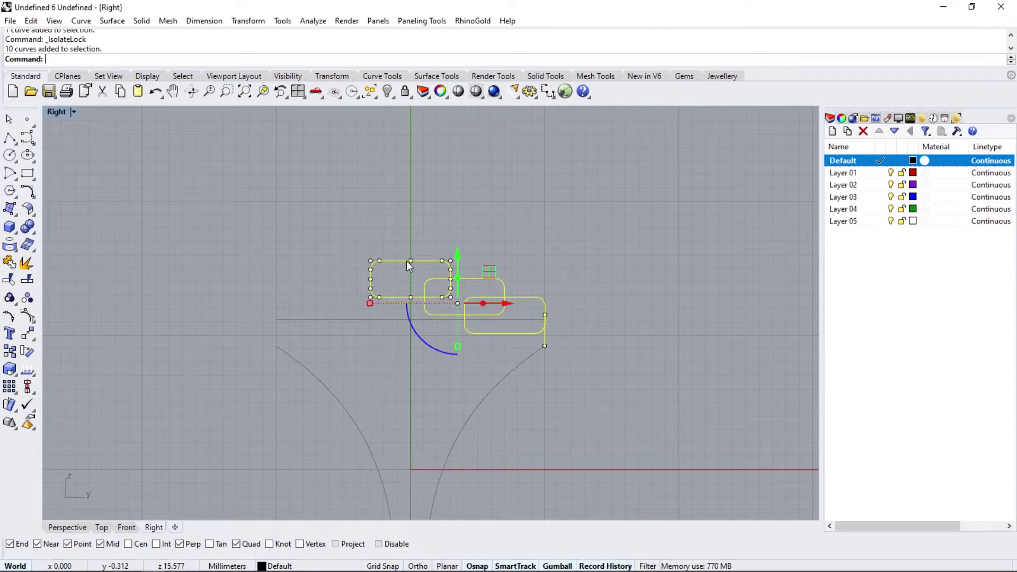
left_click(418, 261, "ctrl")
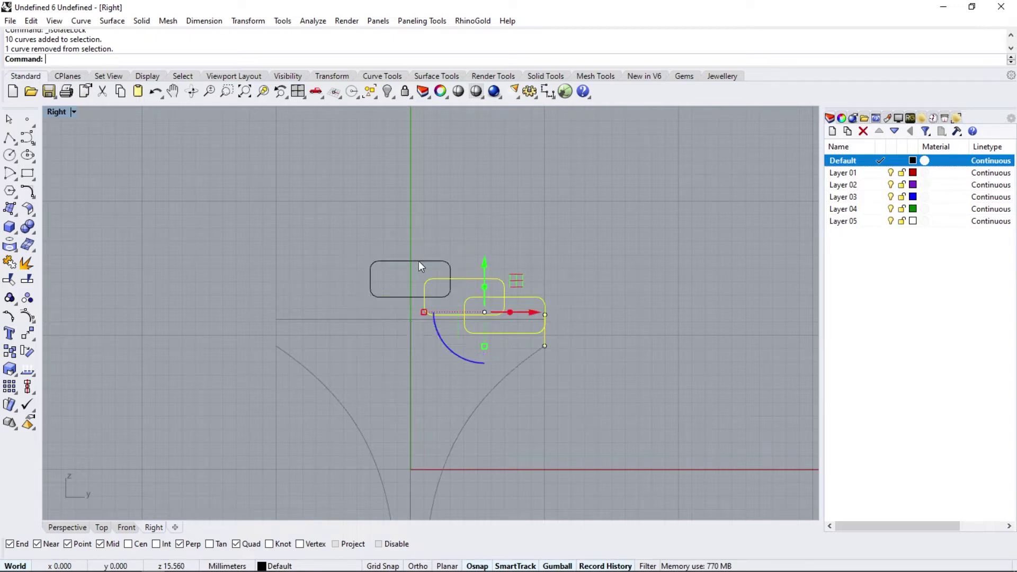
left_click(28, 339)
left_click(118, 340)
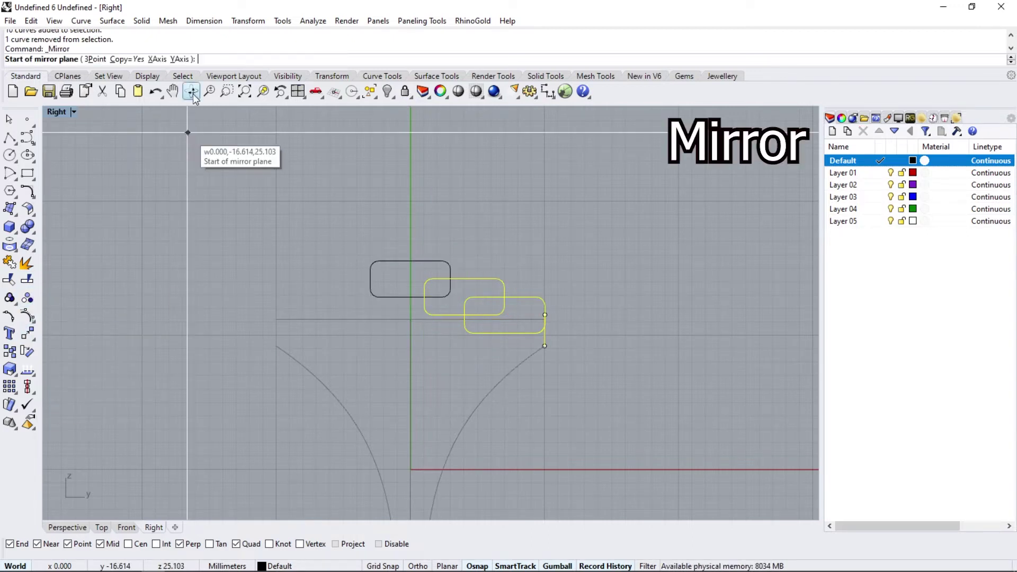
left_click(178, 59)
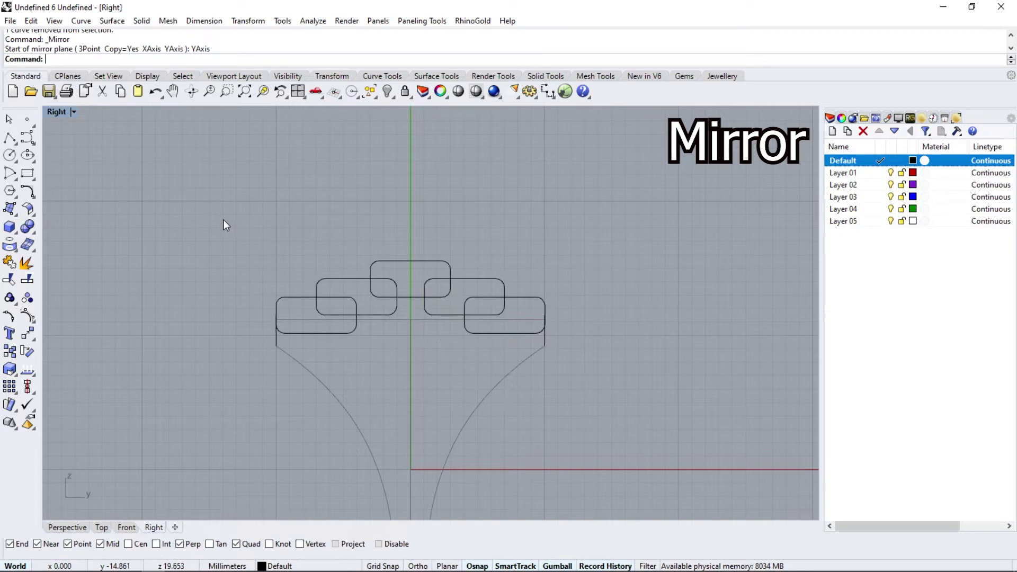
Trim away the four overlapping inner segments and join the remaining pieces
left_click(9, 279)
left_click(469, 315)
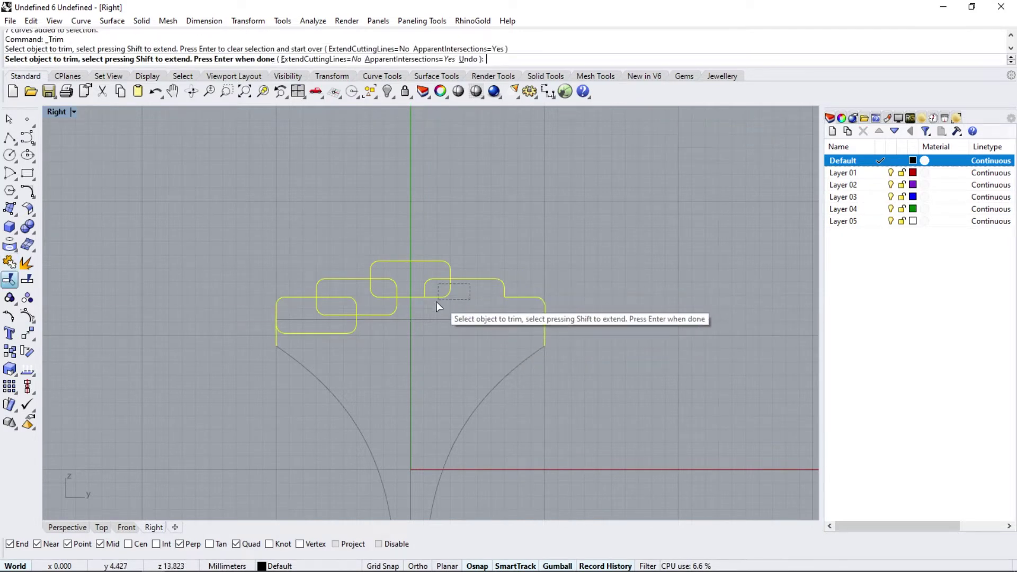
left_click(418, 296)
left_click(381, 314)
left_click(346, 333)
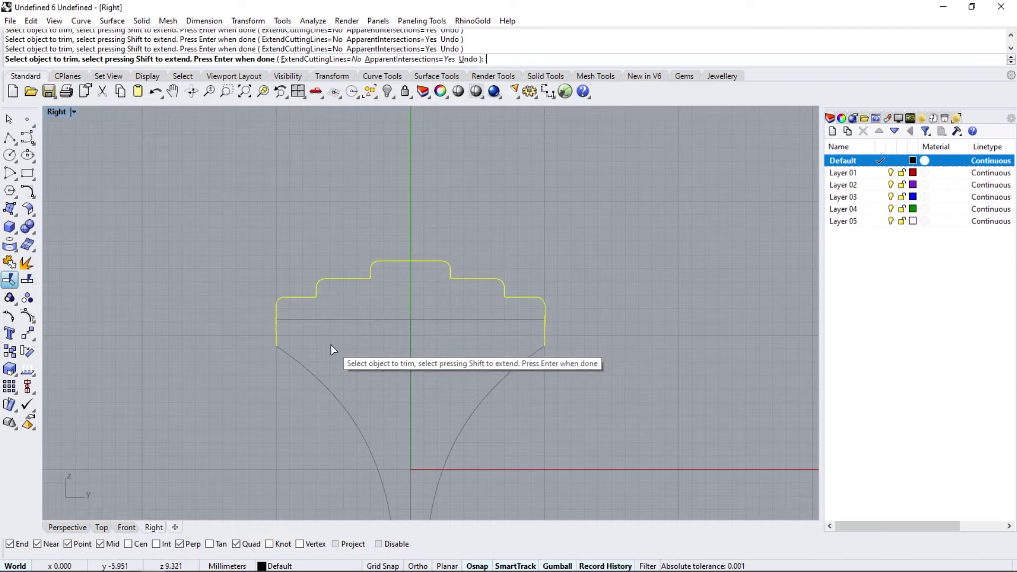
key("Return")
left_click(9, 262)
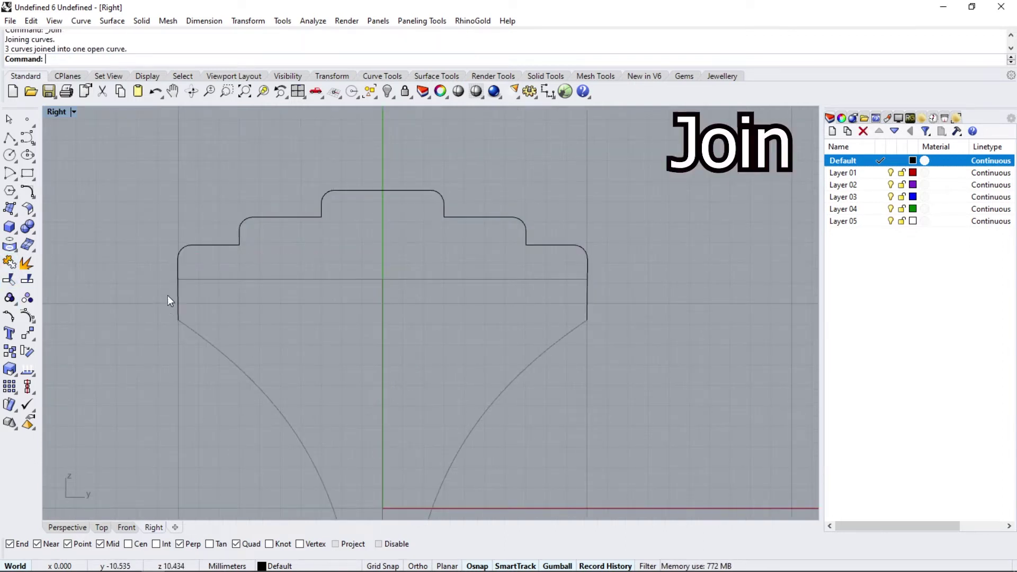
Rebuild the stepped top outline with the default rebuild settings
left_click(179, 289)
scroll(418, 265, "down", 2)
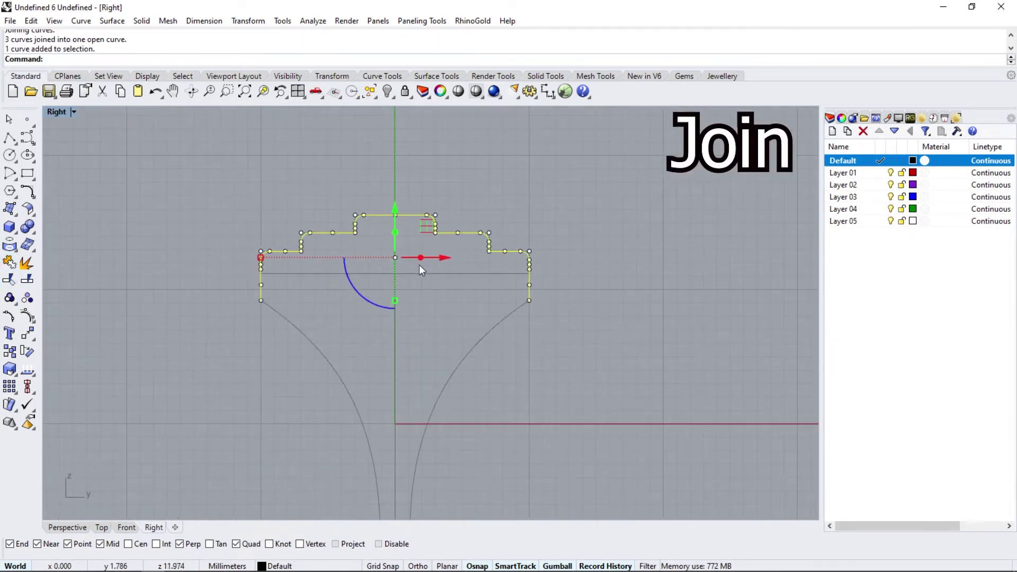
left_click(34, 200)
left_click(182, 212)
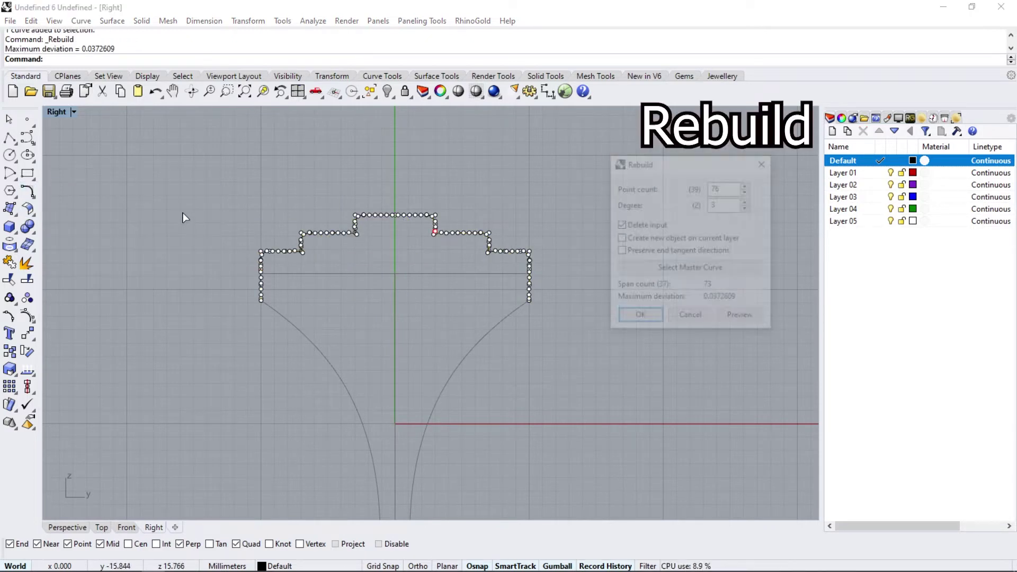
key("Return")
scroll(336, 232, "up", 5)
key("Escape")
scroll(383, 210, "down", 5)
Offset the rebuilt outline 0.6 mm to the inner side
left_click(394, 197)
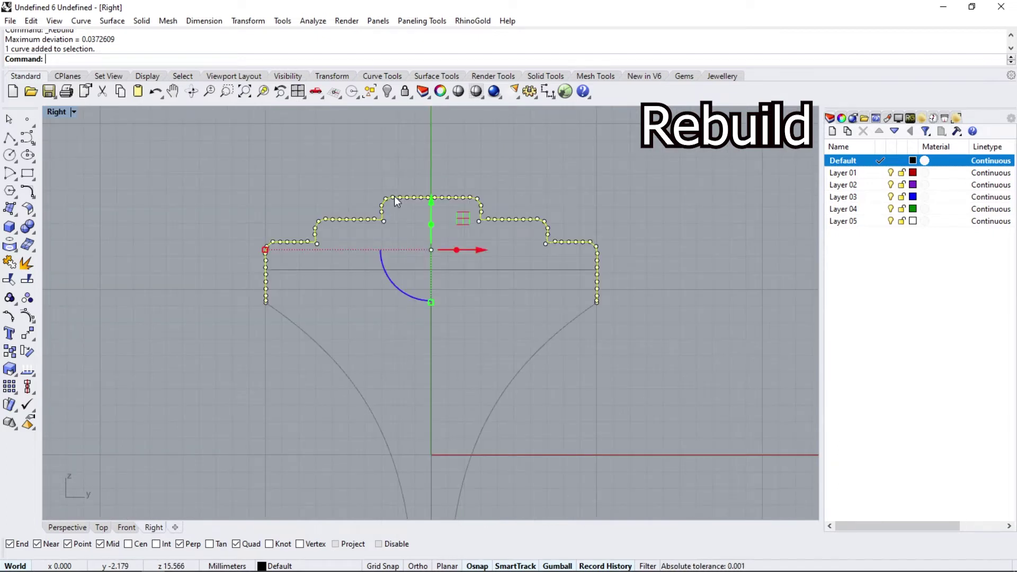
left_click(32, 200)
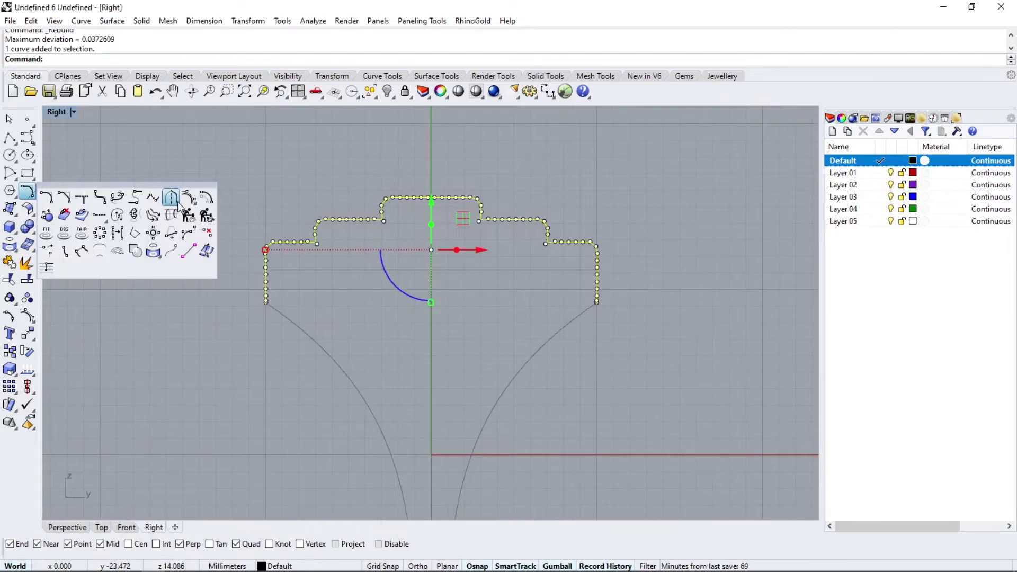
left_click(173, 201)
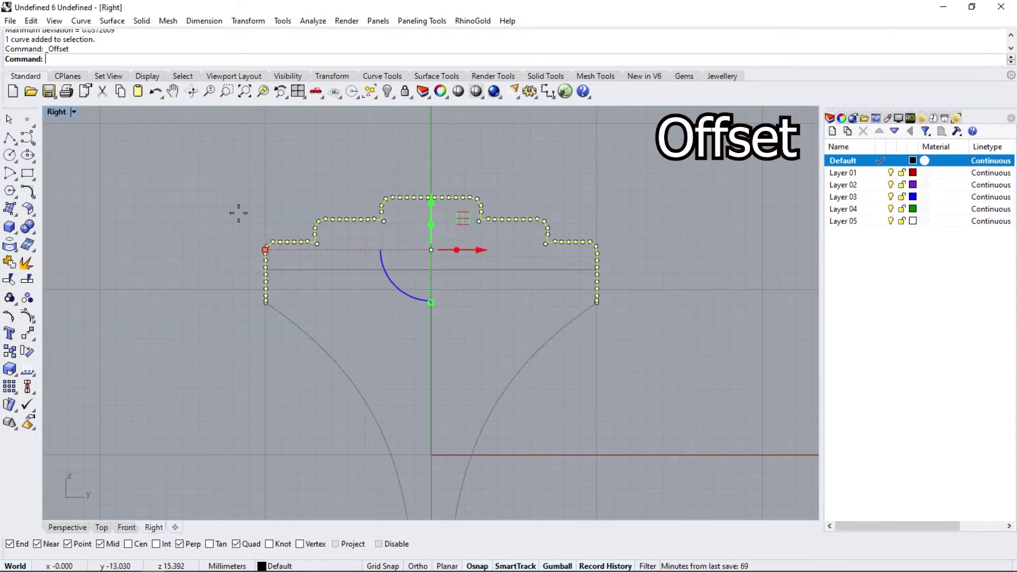
left_click(364, 272)
key("Escape")
scroll(306, 288, "up", 3)
Rebuild the offset curve and select both stepped curves
left_click(319, 245)
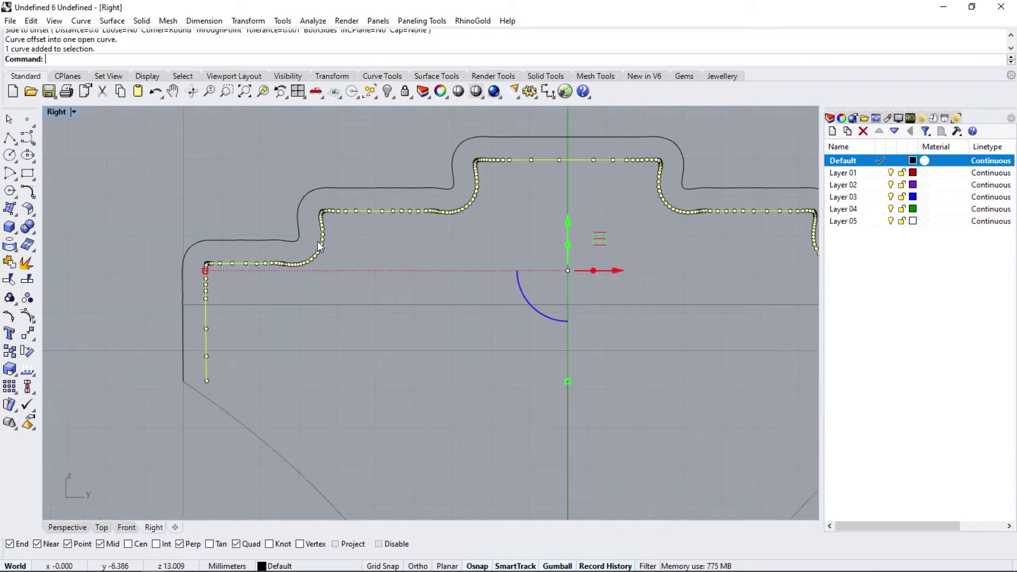
left_click(33, 200)
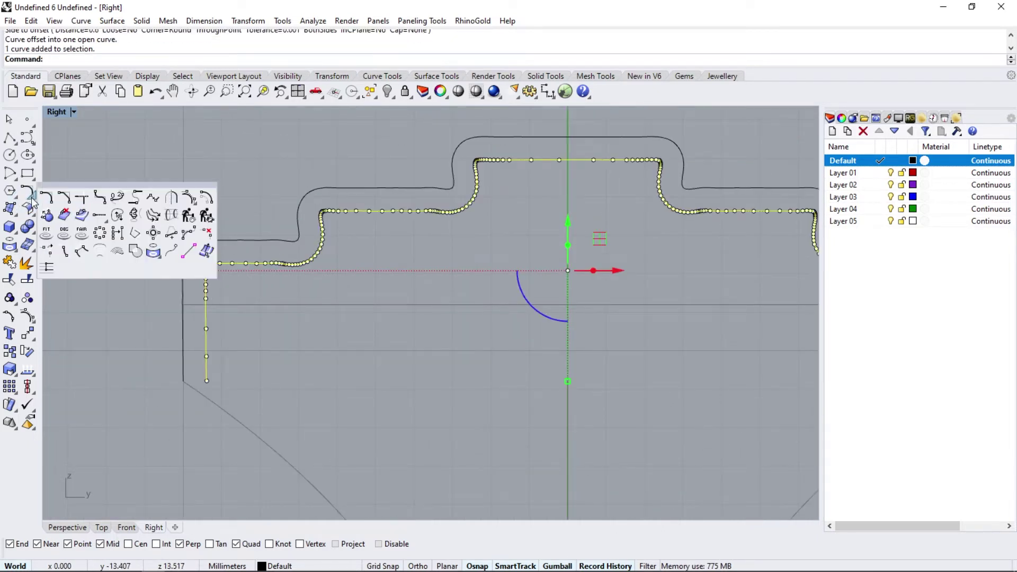
left_click(178, 205)
key("Return")
scroll(336, 247, "down", 3)
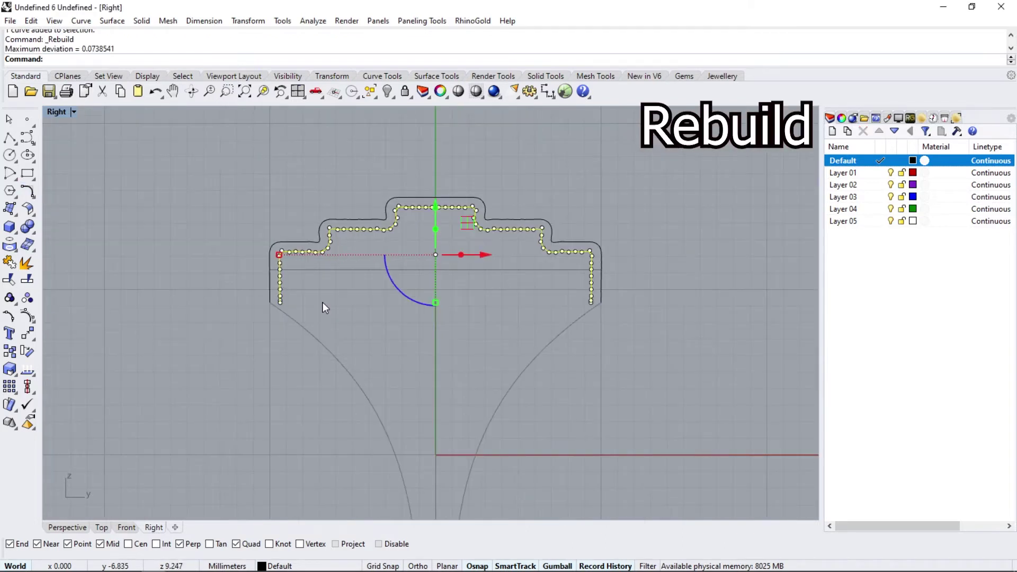
key("Escape")
left_click_drag(622, 237, 541, 268)
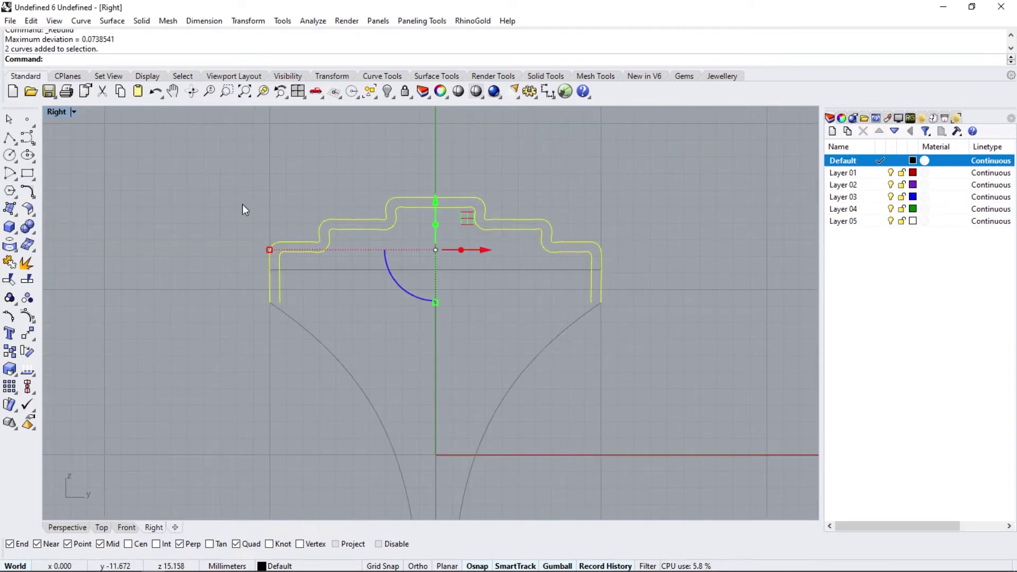
left_click(14, 151)
Draw closing lines between the left and right ends of the two stepped curves
scroll(266, 318, "up", 3)
left_click(286, 300)
scroll(568, 319, "down", 3)
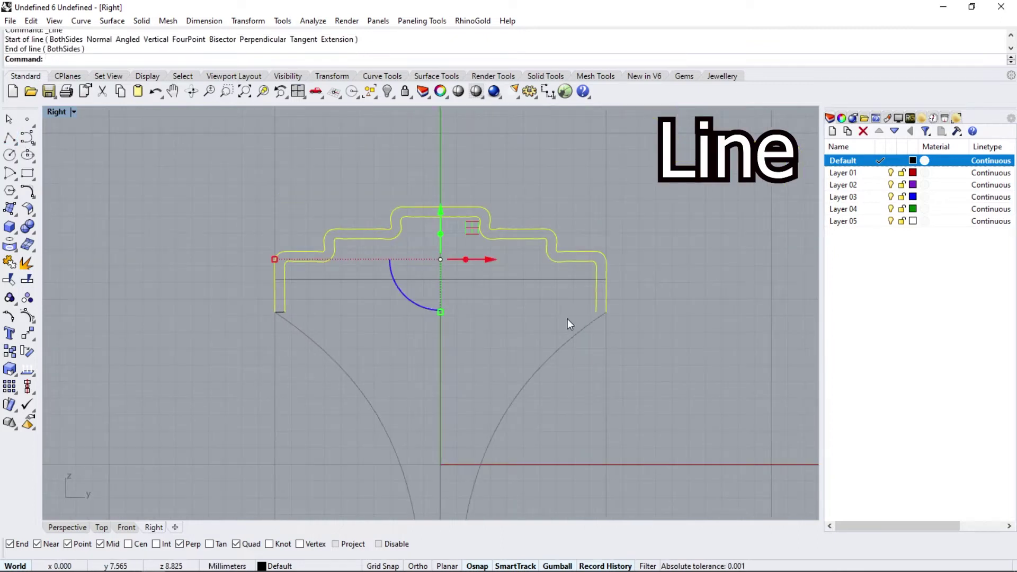
key("Return")
scroll(606, 312, "up", 1)
left_click(605, 313)
Join the four curves into one closed inlay profile
left_click_drag(653, 197, 55, 418)
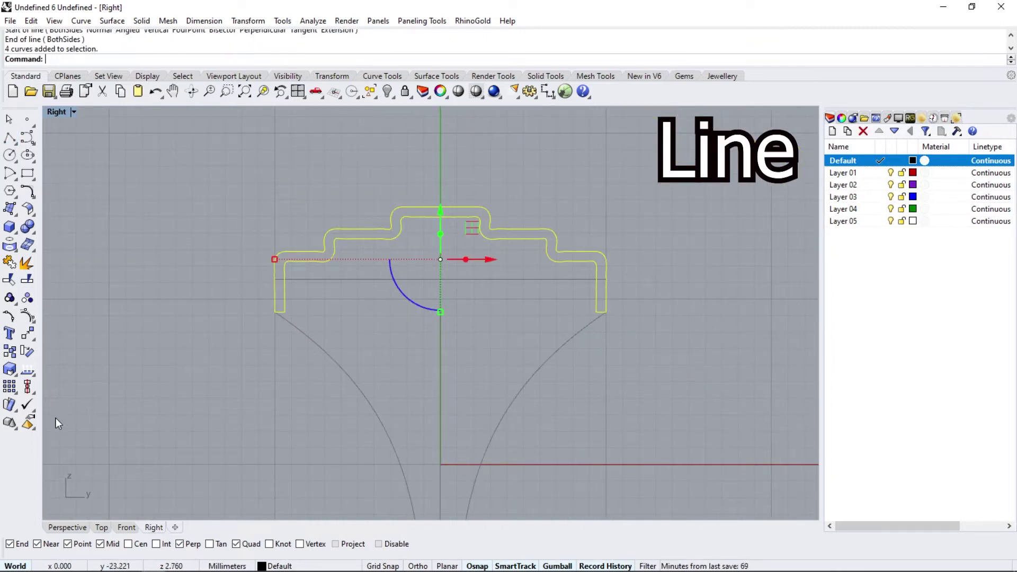
left_click(9, 263)
key("Escape")
scroll(453, 418, "down", 2)
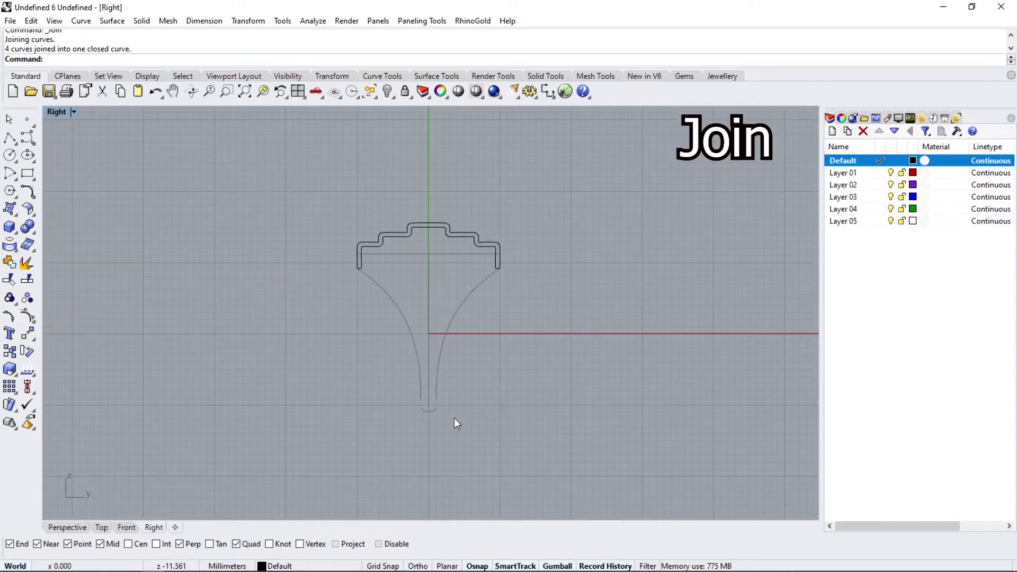
scroll(454, 417, "up", 4)
Unlock the side curves at the bottom of the profile
left_click(409, 98)
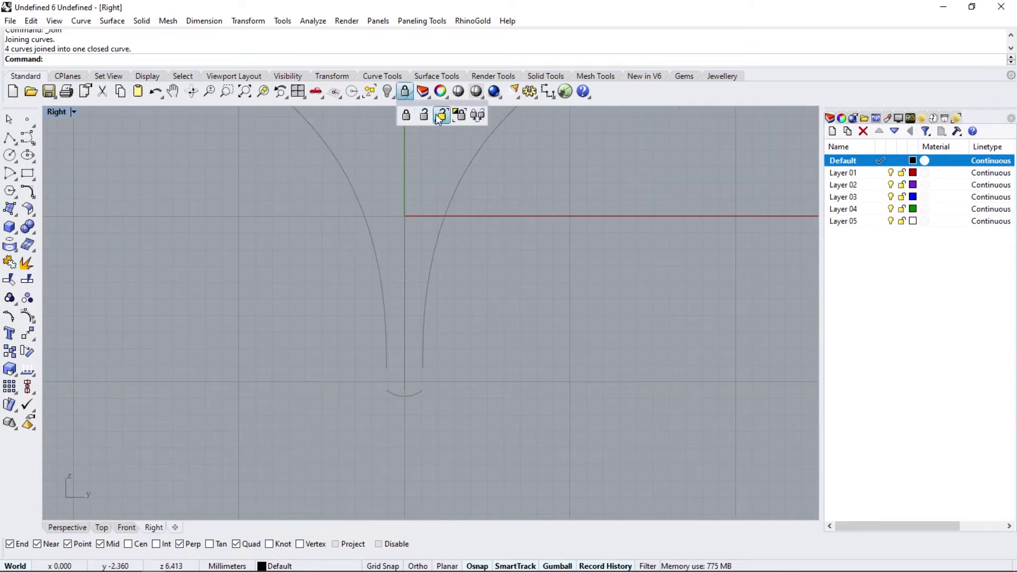
left_click(441, 120)
left_click(379, 277)
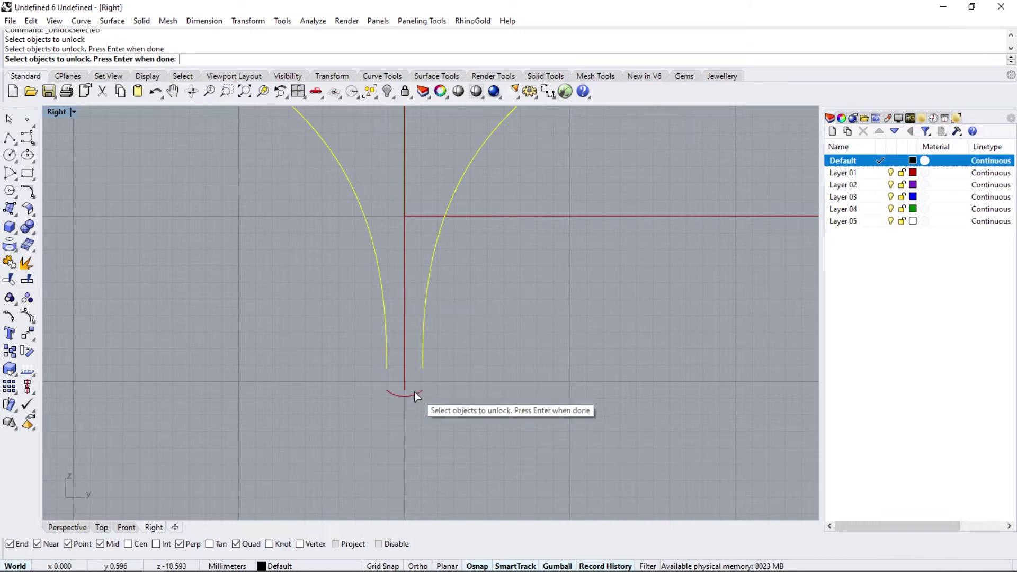
key("Return")
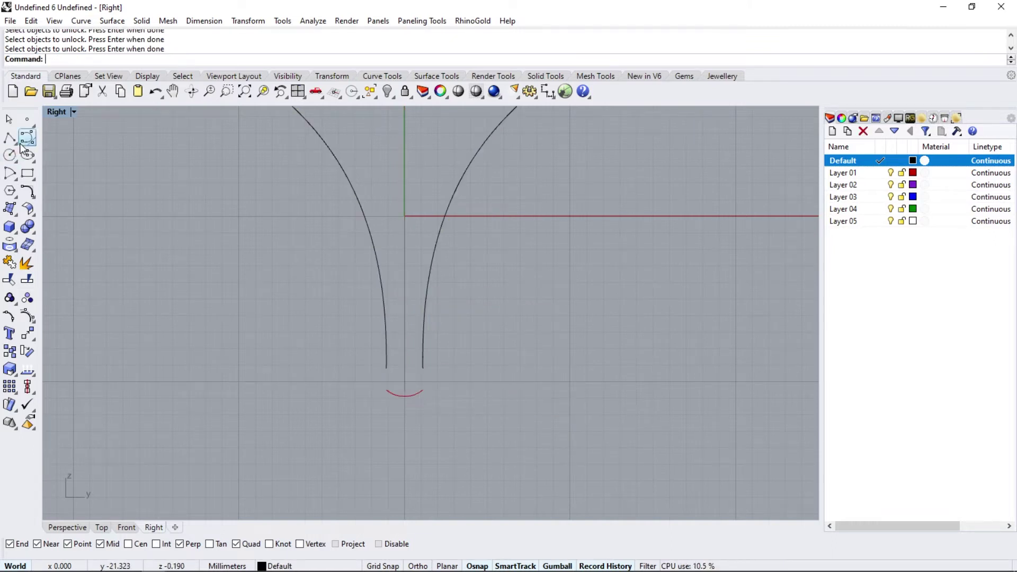
Draw a line across the red arc's ends and join it with the two side curves
left_click(21, 148)
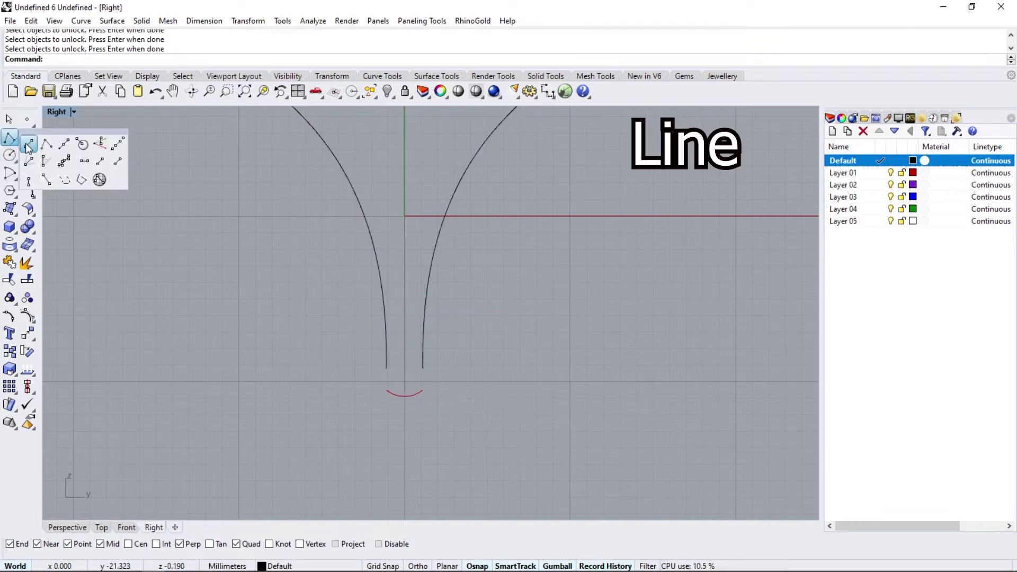
left_click(423, 390)
left_click(387, 386)
left_click_drag(333, 332, 502, 441)
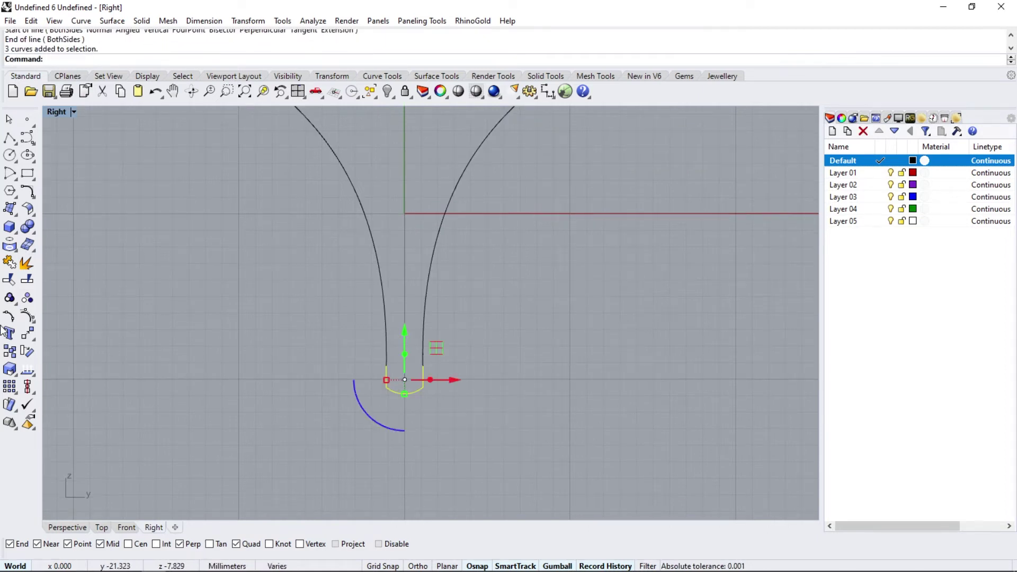
left_click(11, 265)
Offset the joined bottom curve 0.6 mm inward
scroll(413, 392, "up", 3)
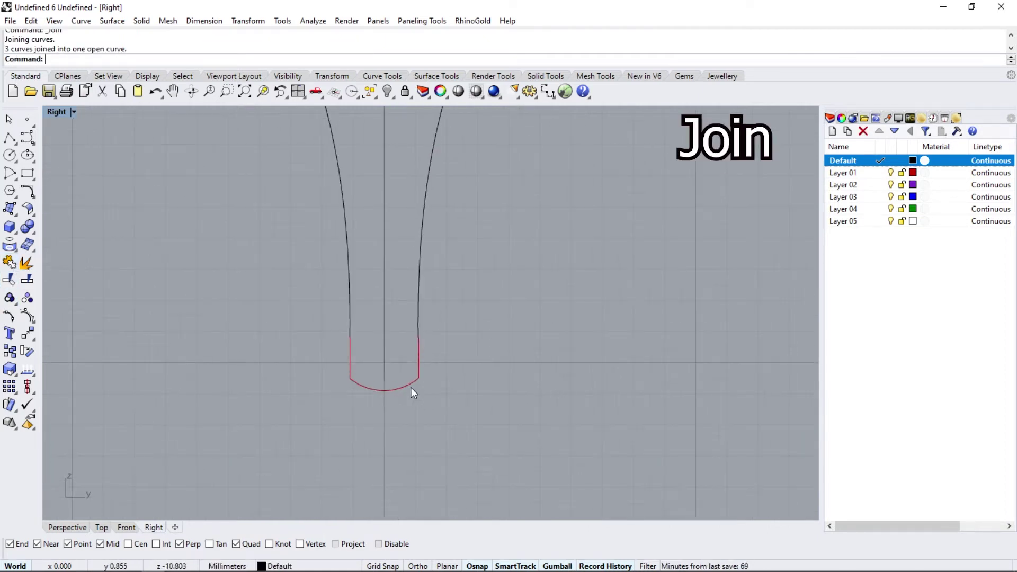
left_click(34, 195)
left_click(207, 197)
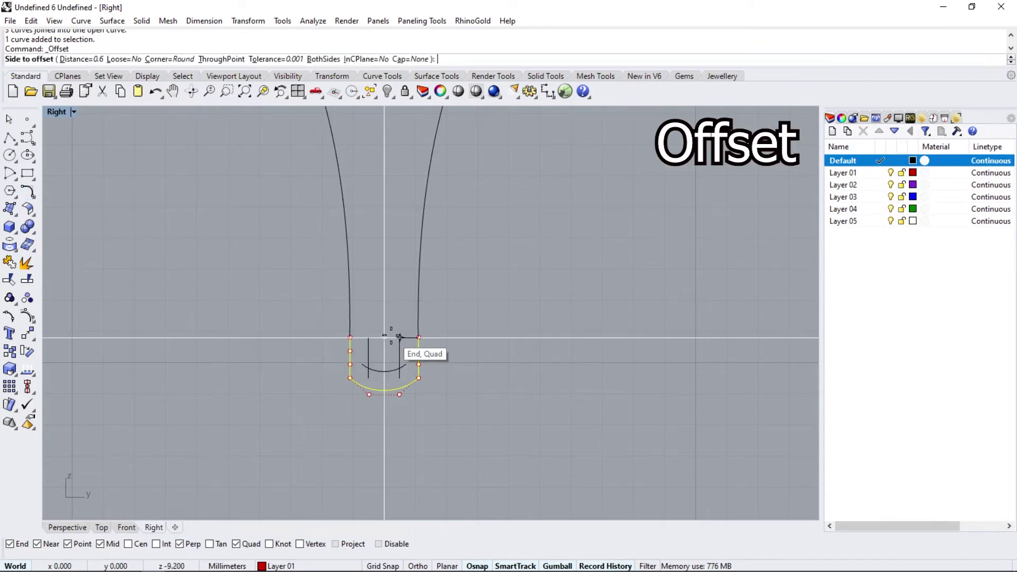
scroll(395, 338, "up", 1)
left_click(391, 342)
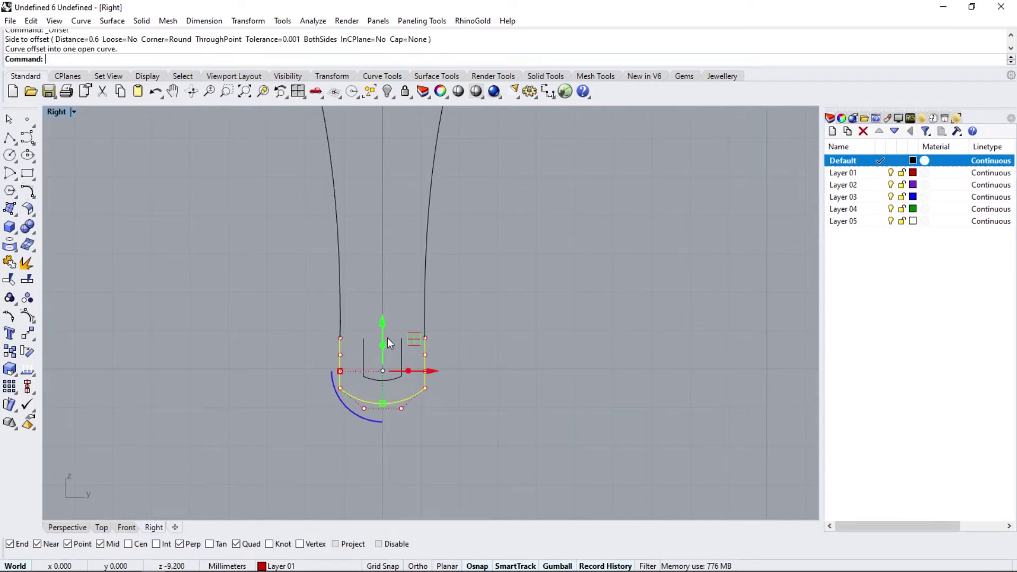
Draw lines connecting the inner and outer curve ends on both sides
left_click(11, 138)
left_click(47, 139)
scroll(365, 323, "up", 2)
left_click(360, 320)
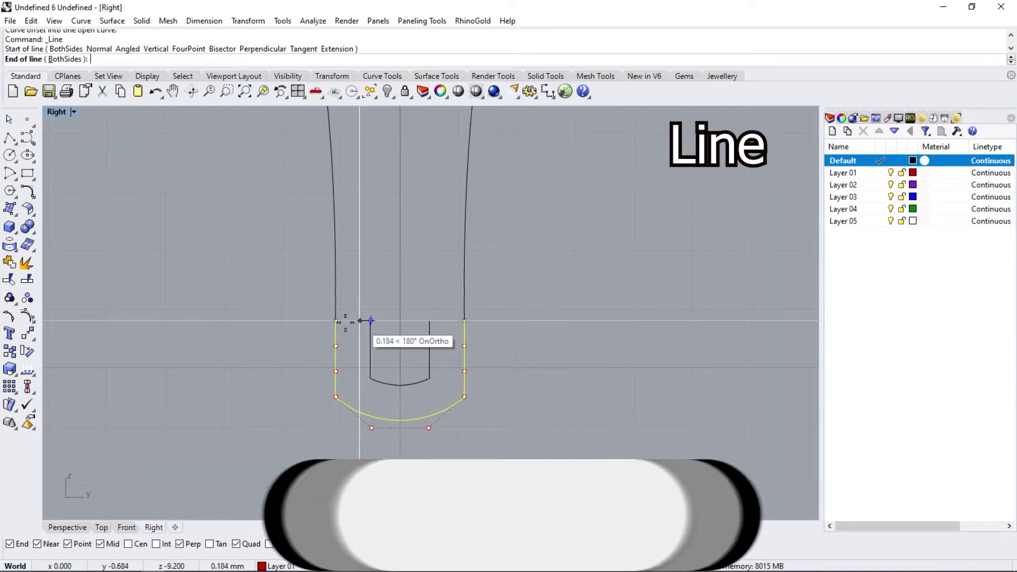
key("Return")
left_click(430, 320)
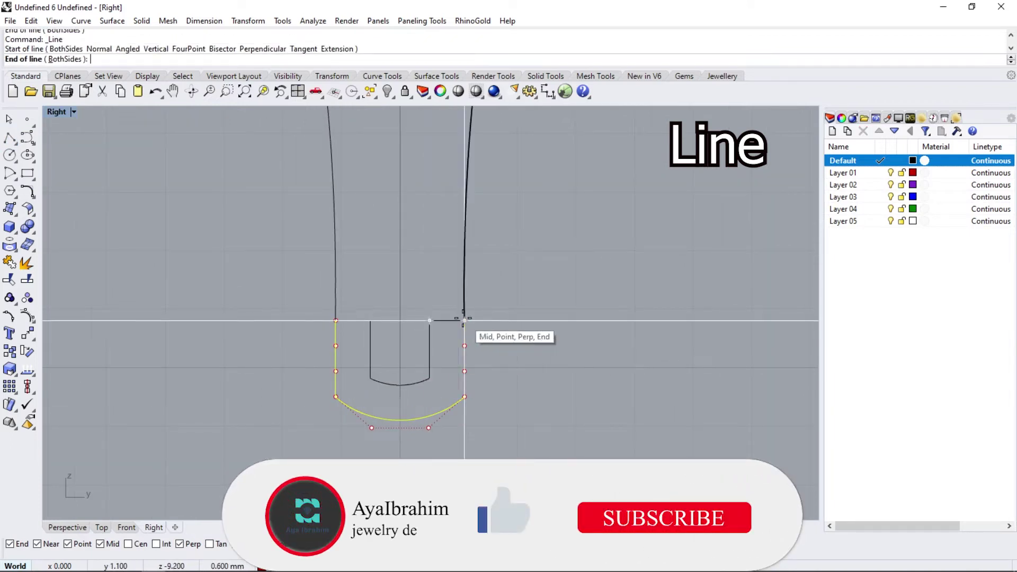
left_click(464, 320)
Join the four U-shape curves into a closed profile and move it to the Default layer
left_click_drag(509, 339, 298, 250)
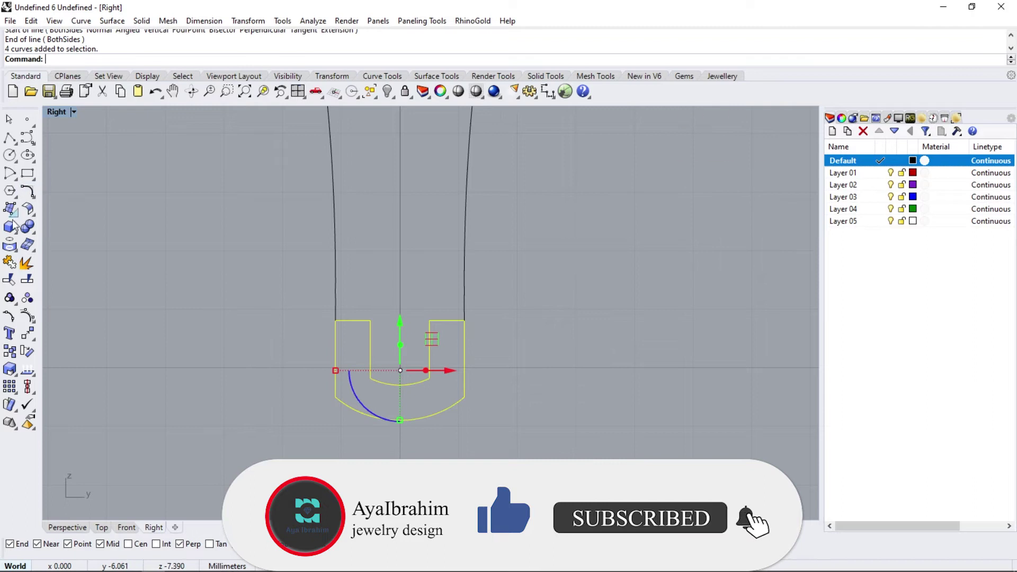
left_click(9, 262)
right_click(881, 163)
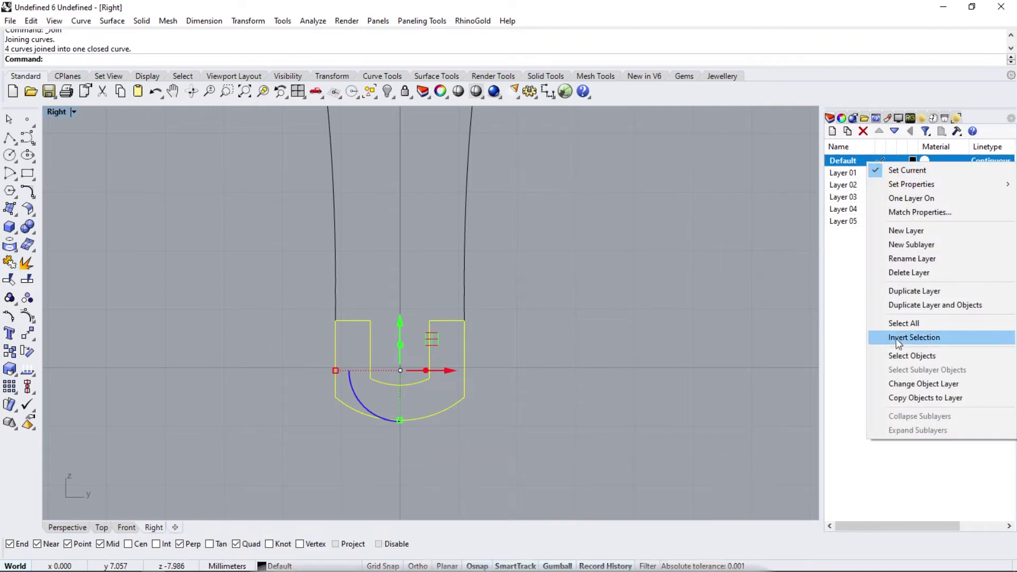
left_click(908, 383)
scroll(377, 389, "down", 5)
scroll(413, 392, "down", 5)
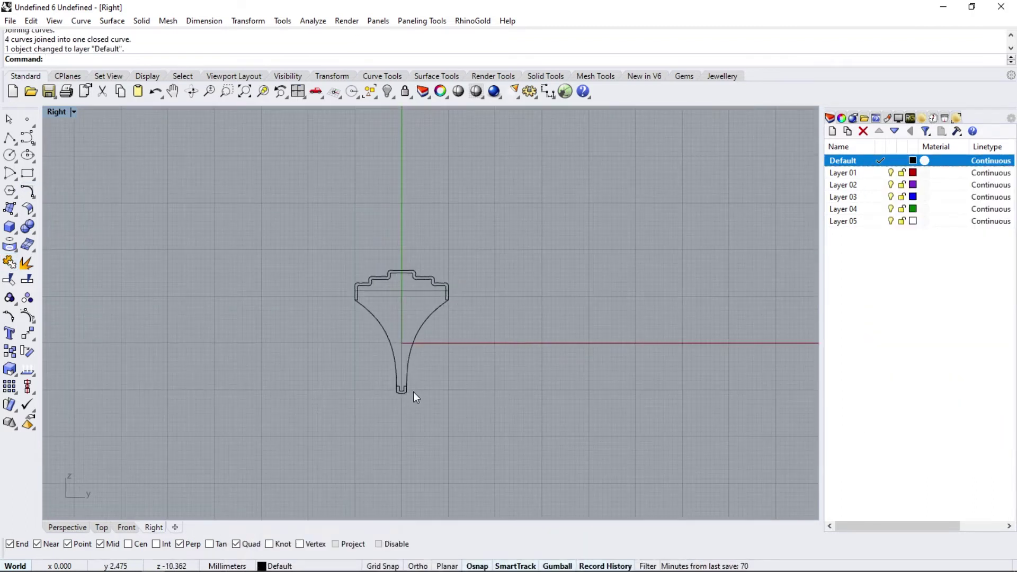
Set up a two-rail sweep: outer and inner ring curves as rails, stepped top and U tab as sections
left_click(78, 532)
mouse_move(374, 311)
right_mouse_down()
mouse_move(465, 325)
mouse_move(431, 314)
right_mouse_up()
left_click(112, 21)
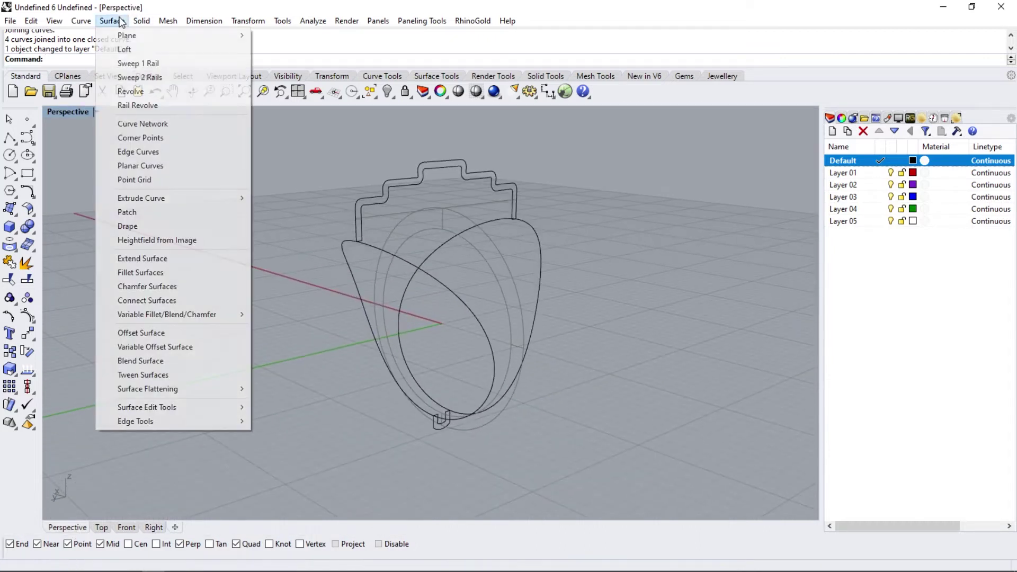
left_click(141, 74)
left_click(513, 288)
left_click(434, 351)
left_click(368, 210)
left_click(398, 475)
Accept the seam, enable Closed sweep and create the domed ring body
key("Return")
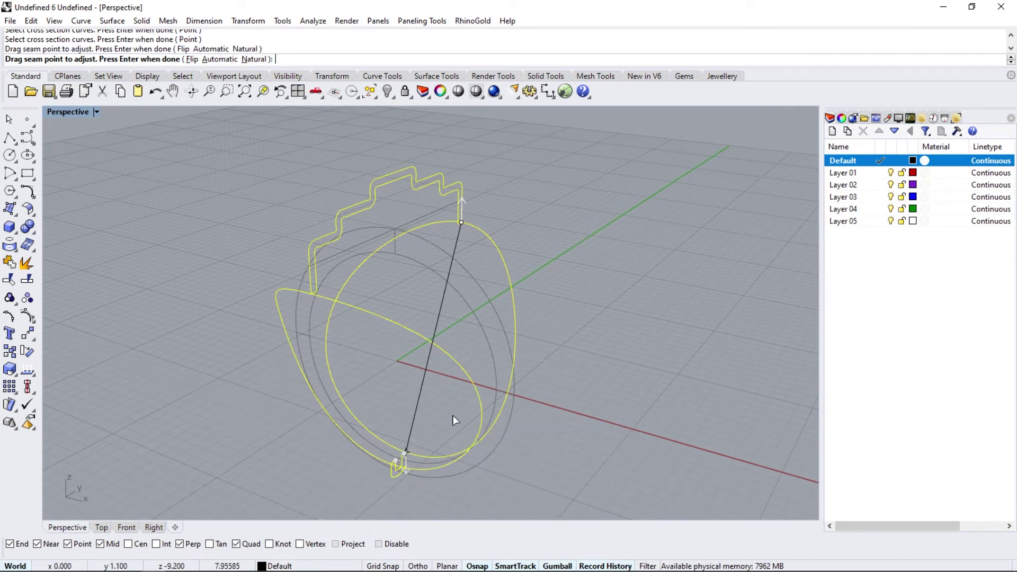
key("Return")
mouse_move(455, 420)
right_mouse_down()
mouse_move(219, 307)
mouse_move(465, 390)
right_mouse_up()
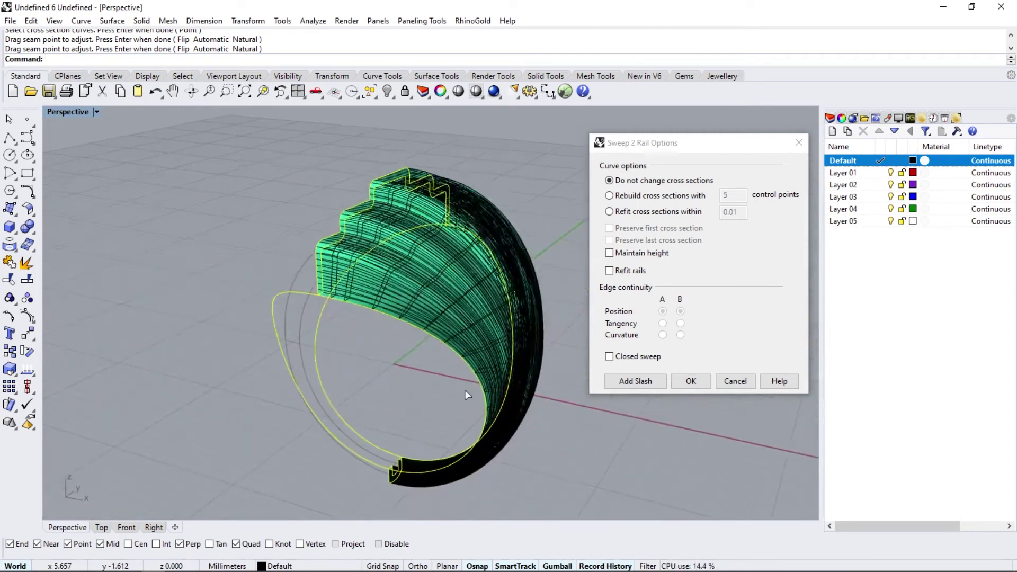
left_click(610, 357)
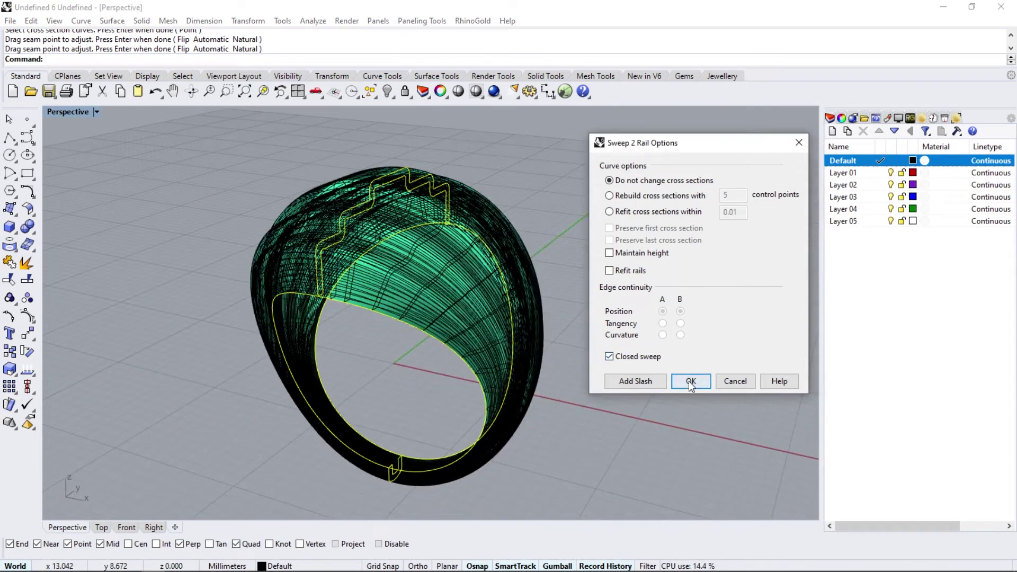
left_click(690, 382)
mouse_move(687, 383)
right_mouse_down()
mouse_move(369, 272)
mouse_move(522, 227)
mouse_move(551, 397)
mouse_move(528, 382)
mouse_move(567, 334)
mouse_move(626, 336)
mouse_move(613, 404)
mouse_move(519, 407)
right_mouse_up()
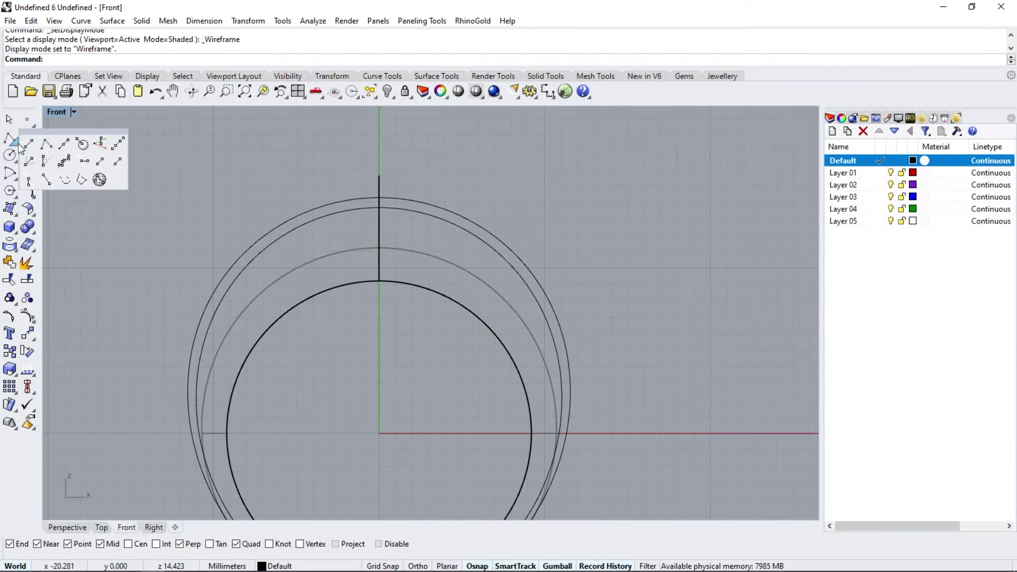
In the Front view, draw a line from the centre line rising right at 22.5°
left_click(16, 139)
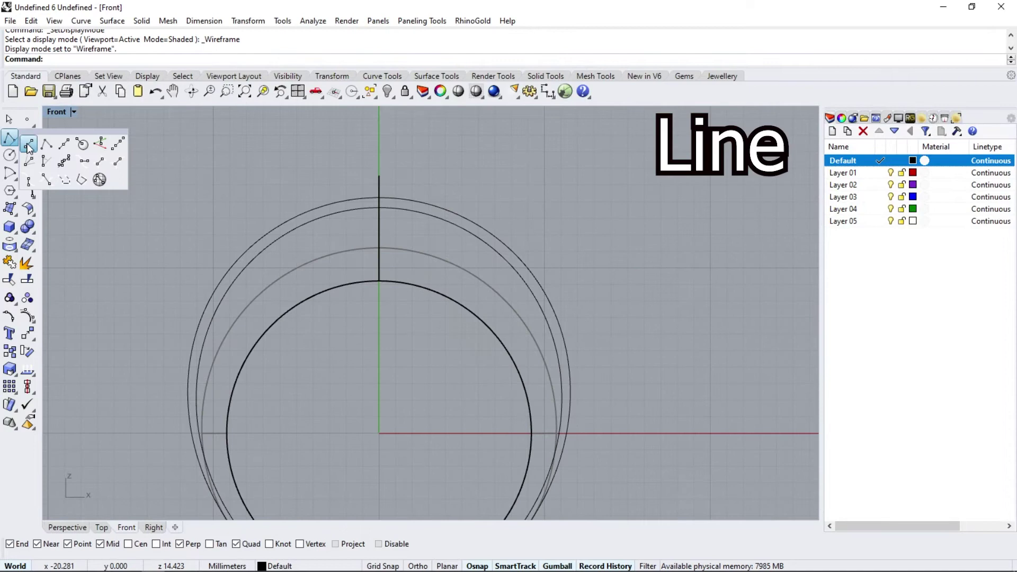
left_click(379, 264)
scroll(380, 349, "down", 3)
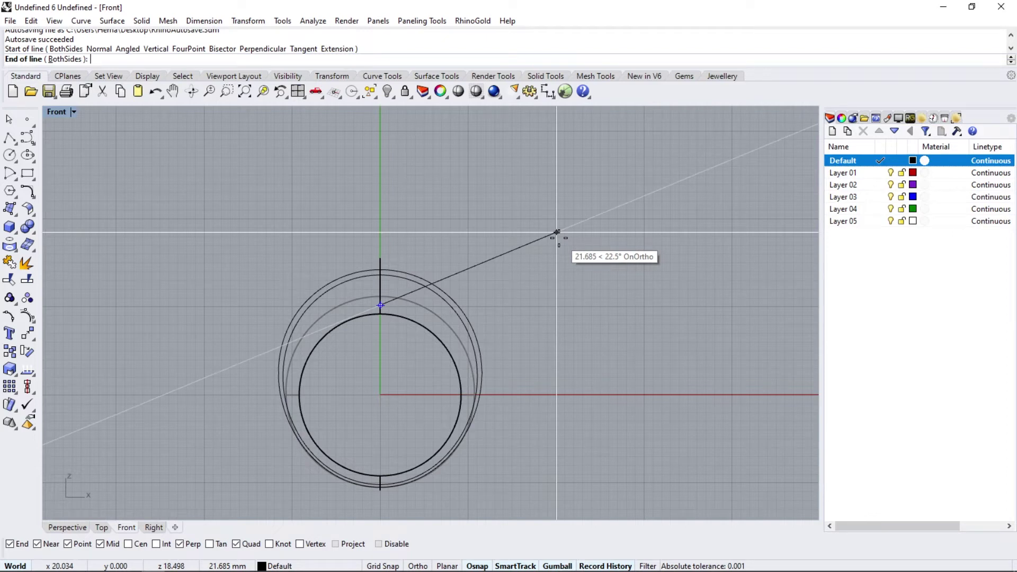
left_click(556, 232)
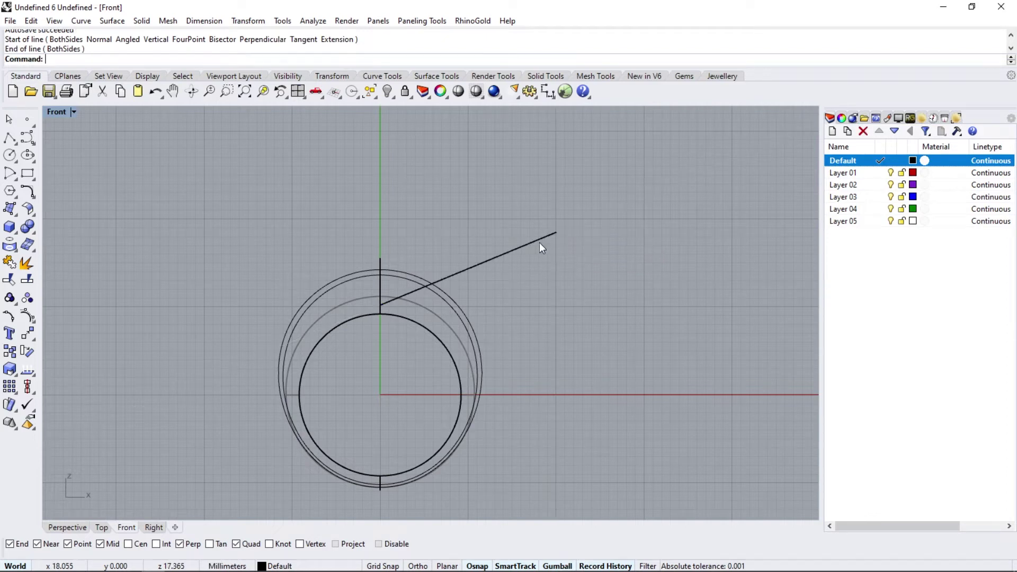
Mirror the line across the Y axis, join both into a V curve, and view it in Perspective
left_click(32, 342)
left_click(41, 409)
left_click(182, 59)
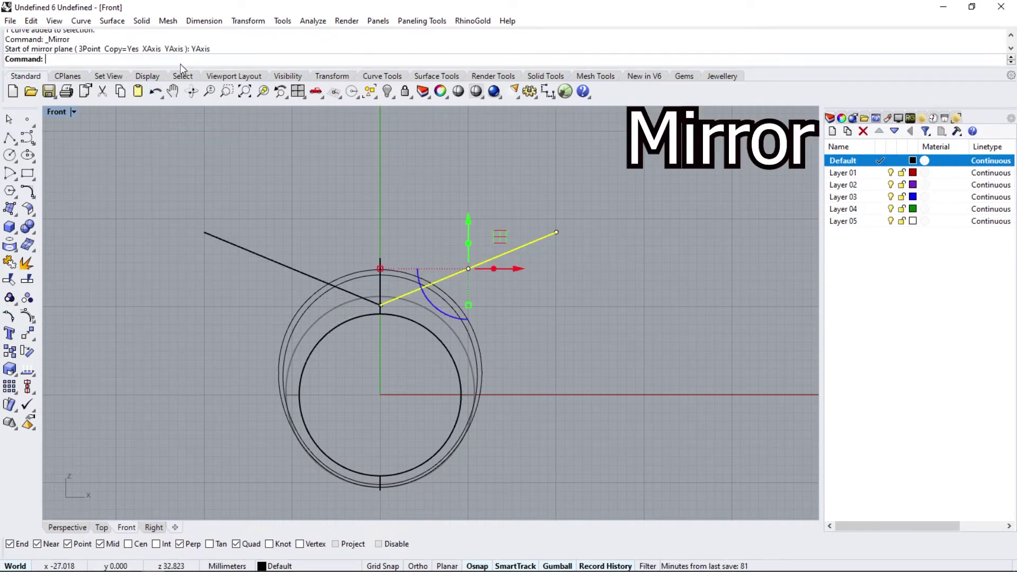
left_click(10, 262)
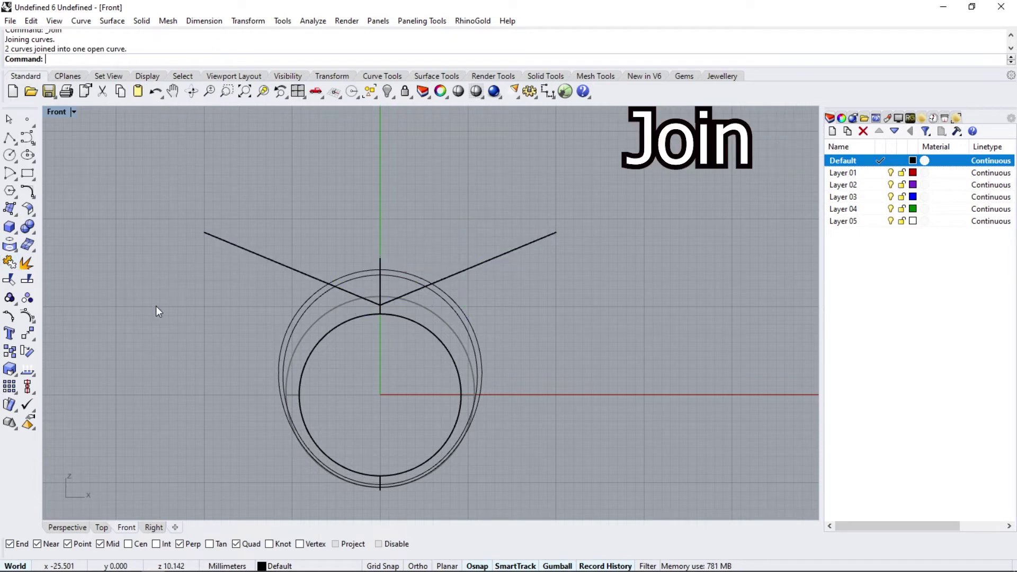
left_click(253, 252)
left_click(68, 527)
mouse_move(169, 418)
right_mouse_down()
mouse_move(291, 413)
mouse_move(279, 429)
mouse_move(321, 364)
mouse_move(405, 332)
right_mouse_up()
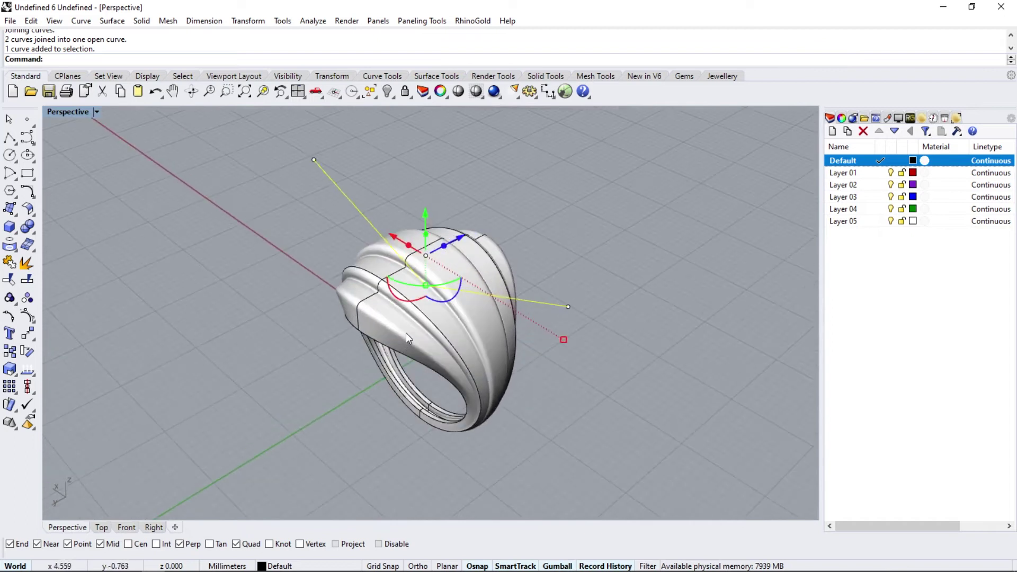
WireCut the ring with the V curve, setting both depths to remove the top wedge
left_click(35, 236)
left_click(65, 275)
left_click(370, 318)
key("Return")
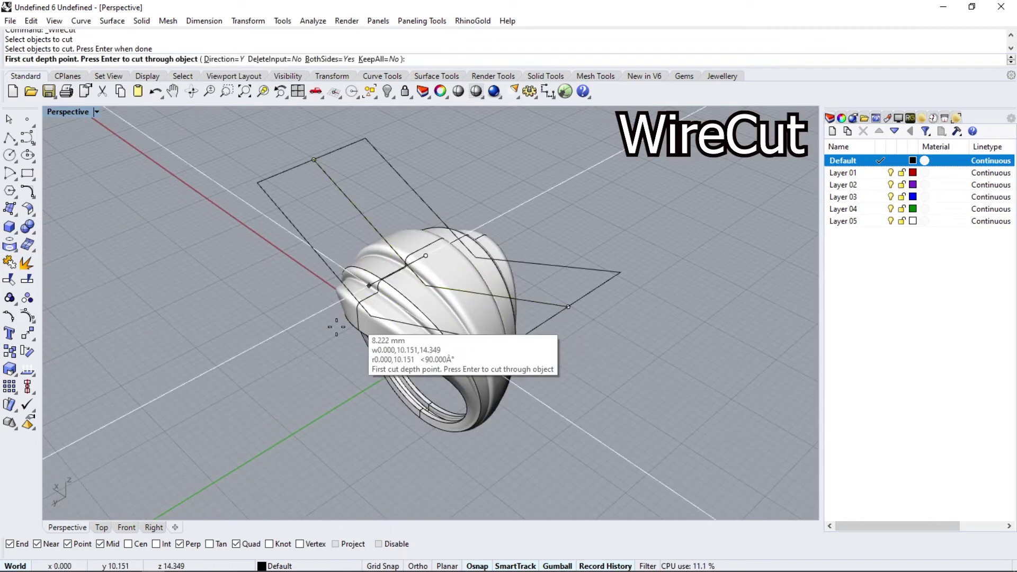
left_click(244, 351)
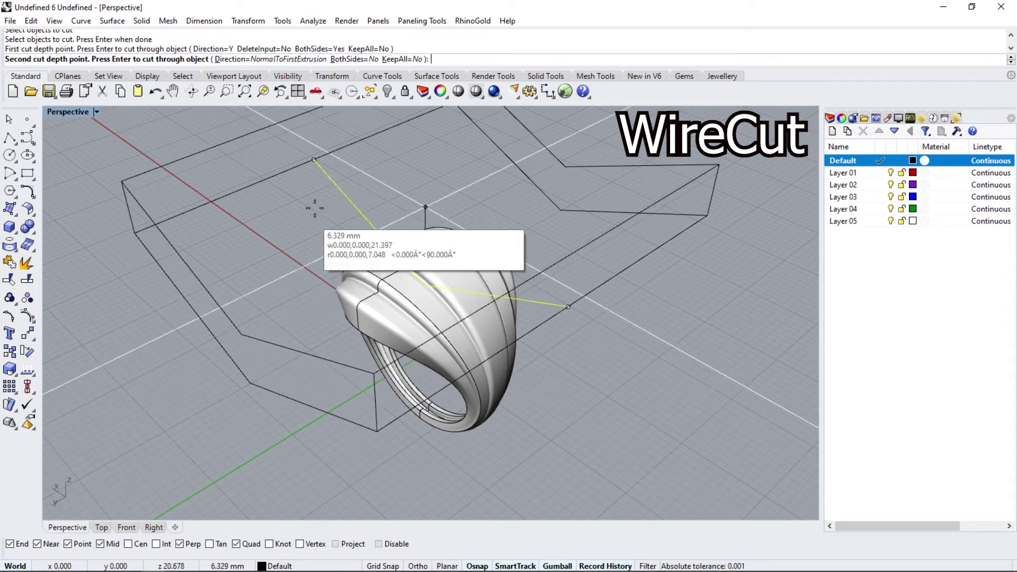
left_click(258, 266)
key("Return")
Move the stepped profile curve off to the left of the cut ring
right_click_drag(258, 315, 455, 278)
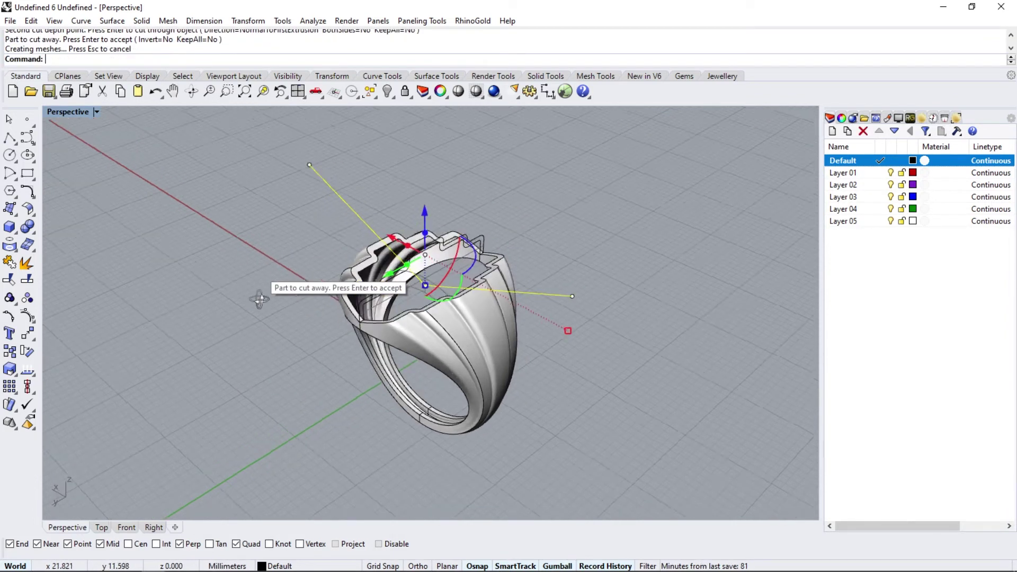
scroll(456, 278, "up", 5)
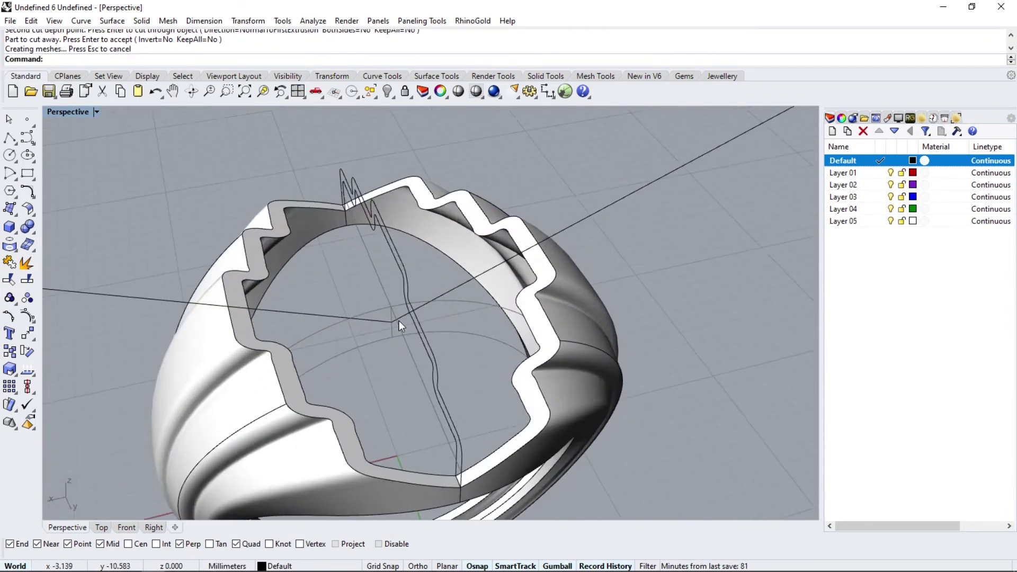
right_click_drag(399, 320, 740, 239)
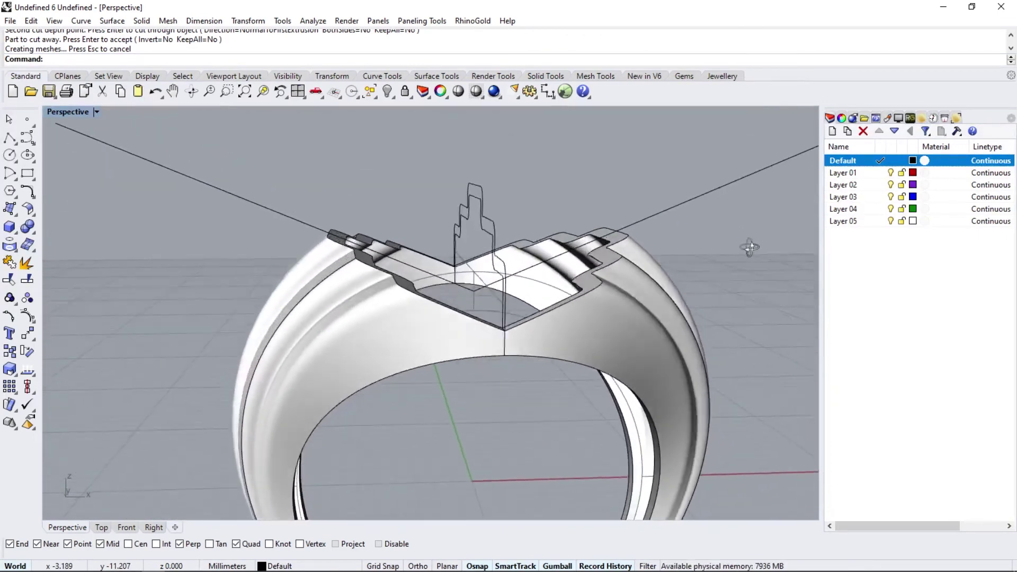
right_click_drag(740, 240, 767, 311)
left_click(464, 261)
mouse_move(446, 259)
left_mouse_down()
mouse_move(264, 301)
mouse_move(261, 292)
left_mouse_up()
scroll(430, 317, "down", 5)
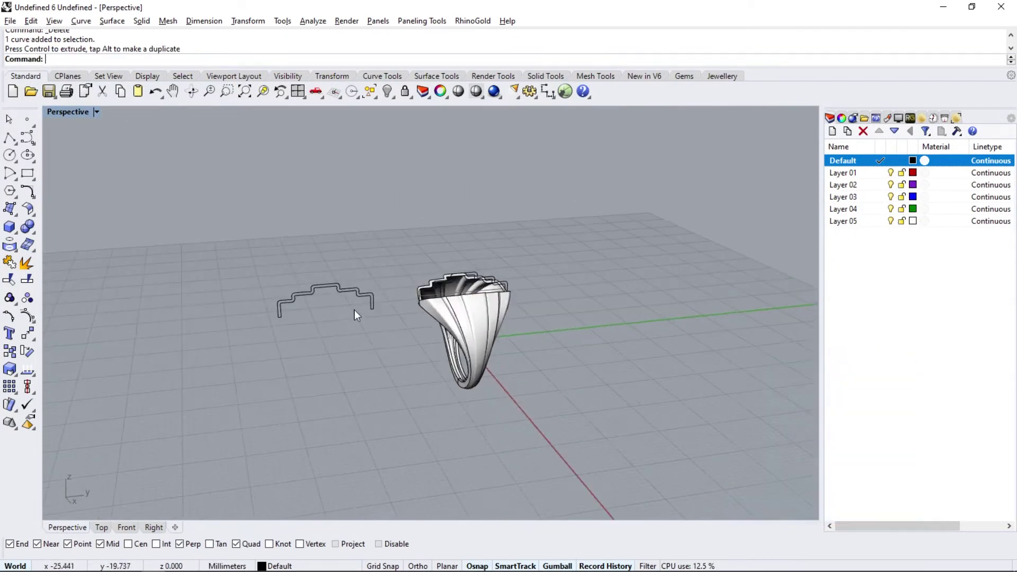
Explode the stepped profile, then delete its two bottom cap segments and the inner offset curve
scroll(354, 310, "up", 5)
left_click(365, 260)
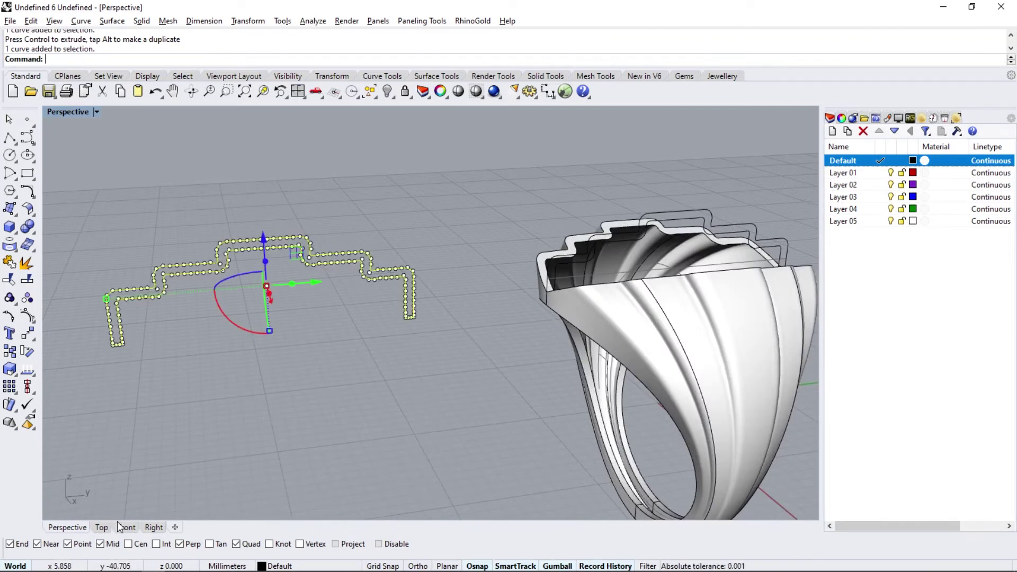
left_click(125, 527)
scroll(442, 297, "down", 2)
scroll(236, 300, "up", 5)
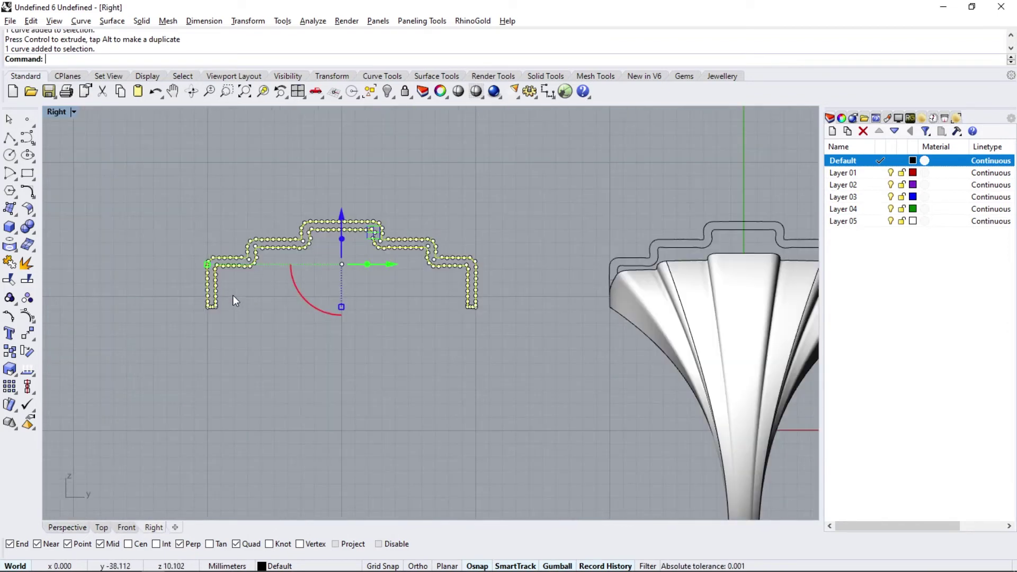
right_click_drag(290, 300, 294, 318)
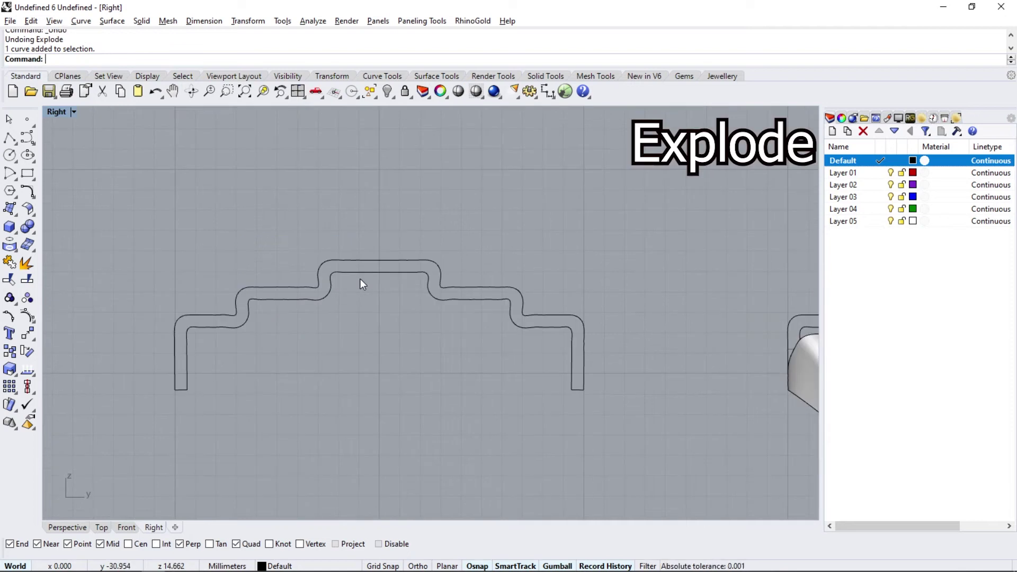
left_click(31, 269)
left_click(178, 411)
left_click_drag(159, 423, 611, 366)
key("Delete")
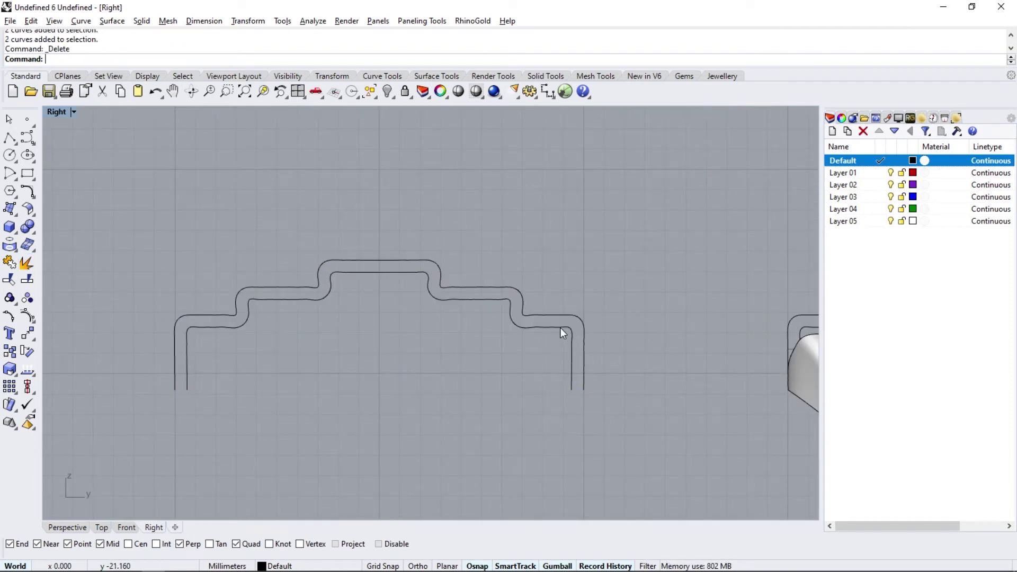
left_click(559, 324)
key("Delete")
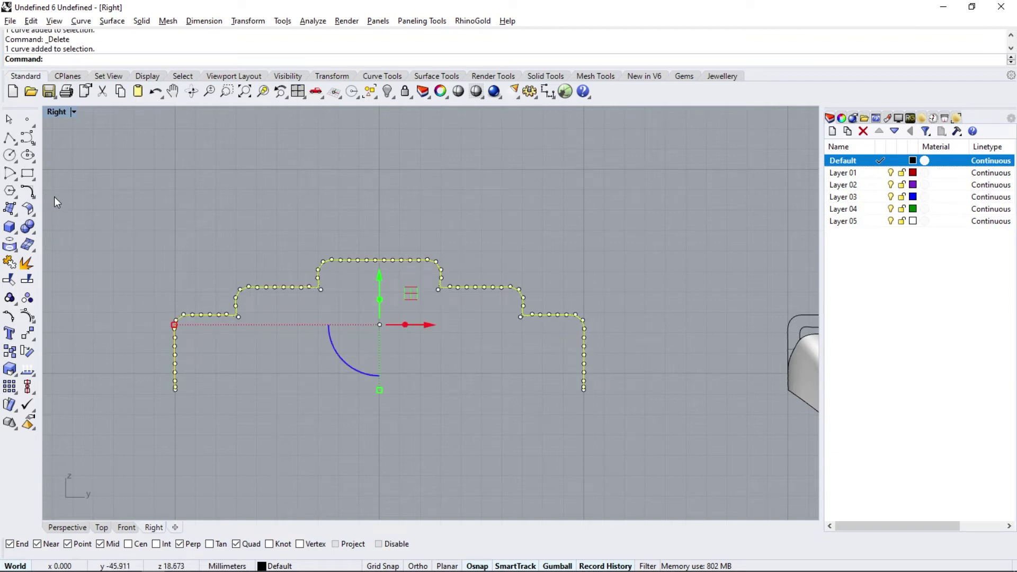
Offset the remaining stepped curve to both sides, removing the original
left_click(34, 196)
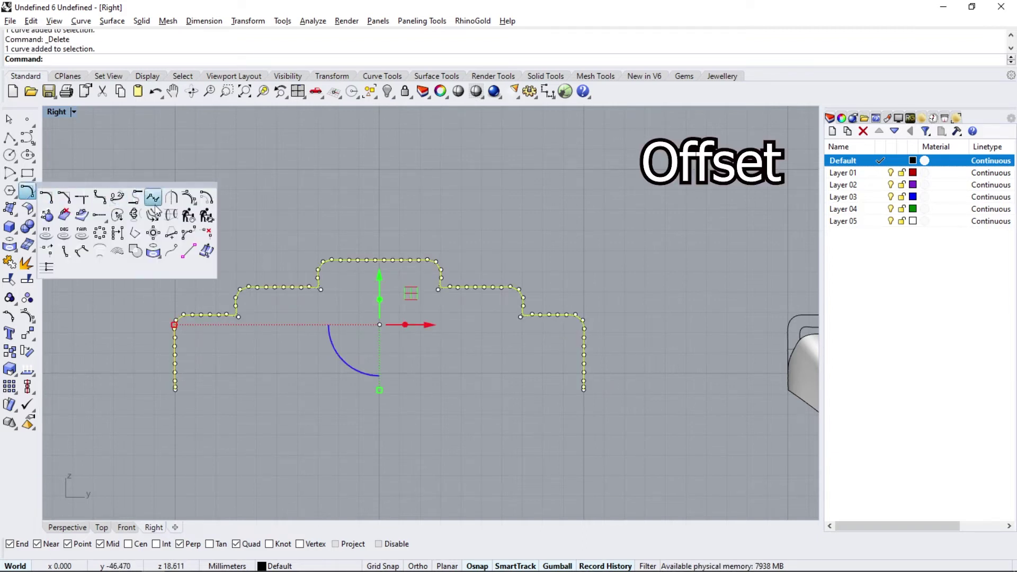
left_click(212, 201)
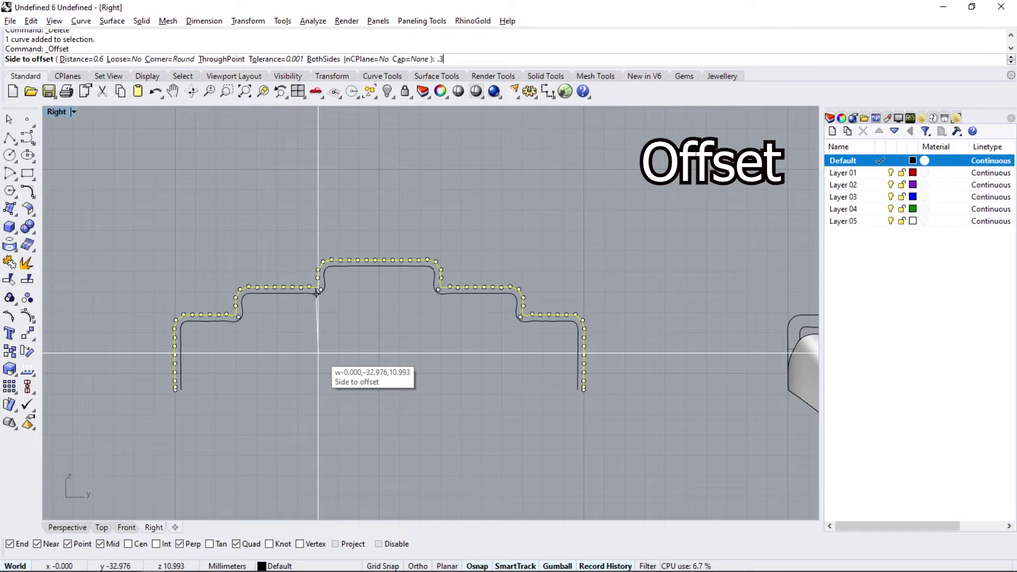
left_click(319, 353)
key("Delete")
left_click(320, 299)
key("Return")
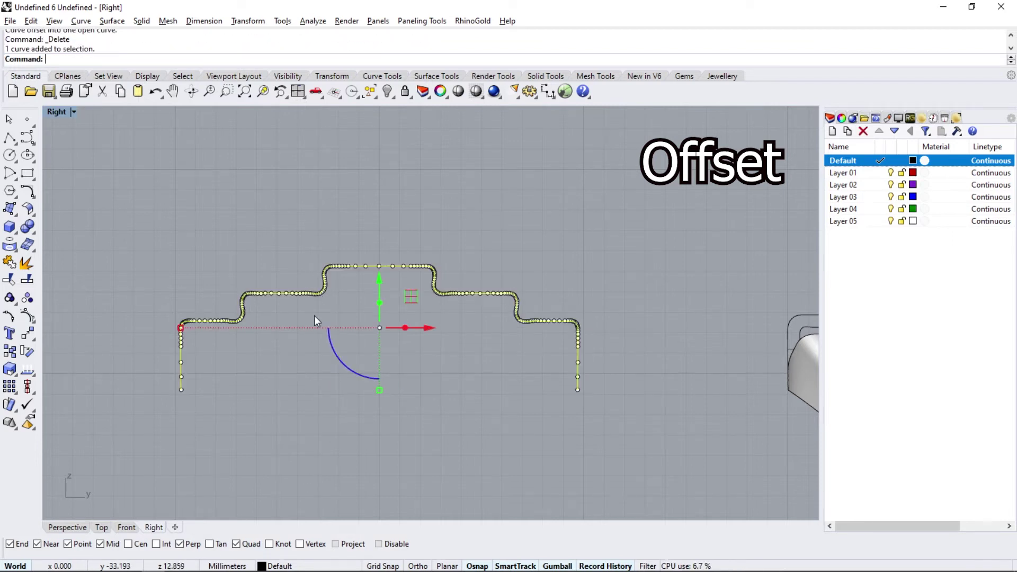
left_click(313, 355)
key("Escape")
Cap both legs with short lines and join the four curves into one closed outline
left_click_drag(254, 339, 250, 341)
left_click(27, 138)
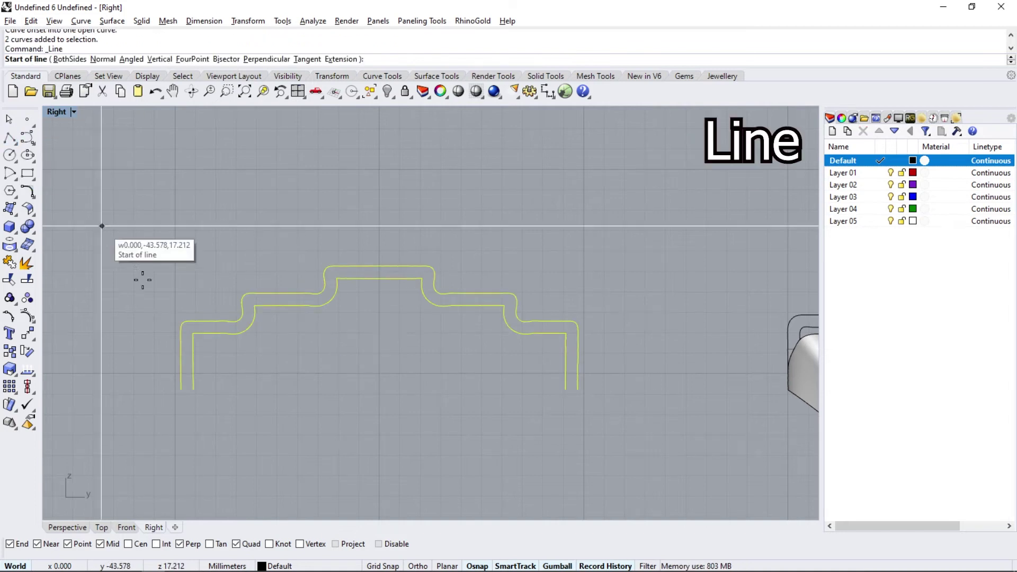
left_click(182, 390)
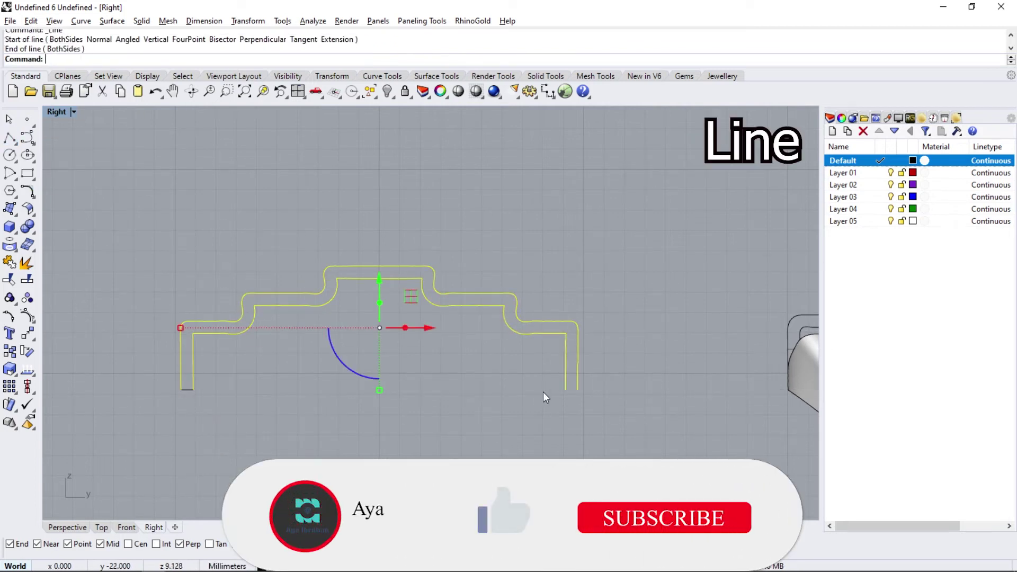
key("Return")
left_click(566, 390)
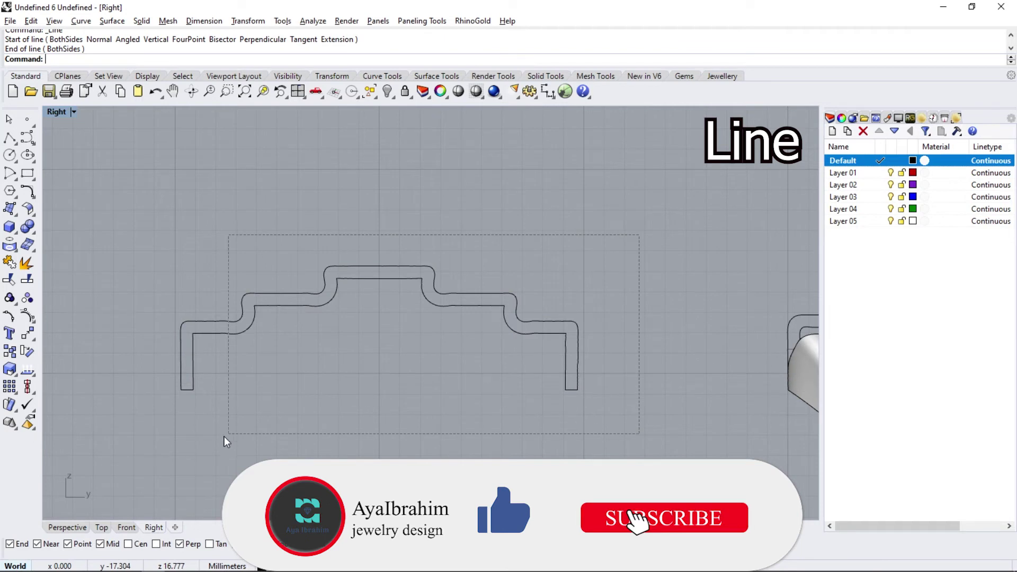
left_click_drag(627, 272, 224, 437)
left_click(12, 264)
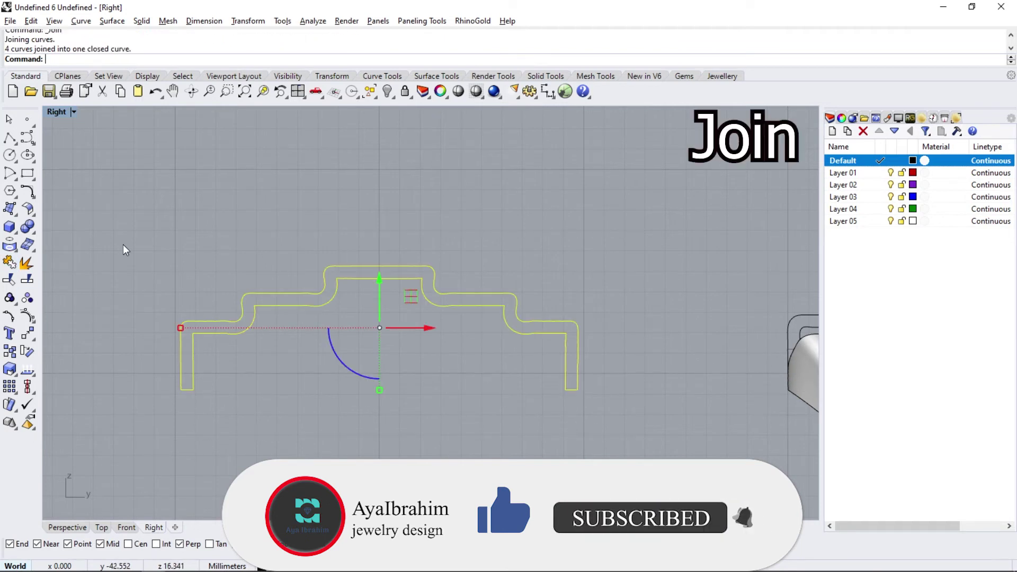
left_click(266, 306)
left_click(68, 527)
mouse_move(363, 306)
right_mouse_down()
mouse_move(401, 390)
mouse_move(363, 286)
right_mouse_up()
Copy the ring's rail curve 30 mm aside from the ring
left_click(418, 358)
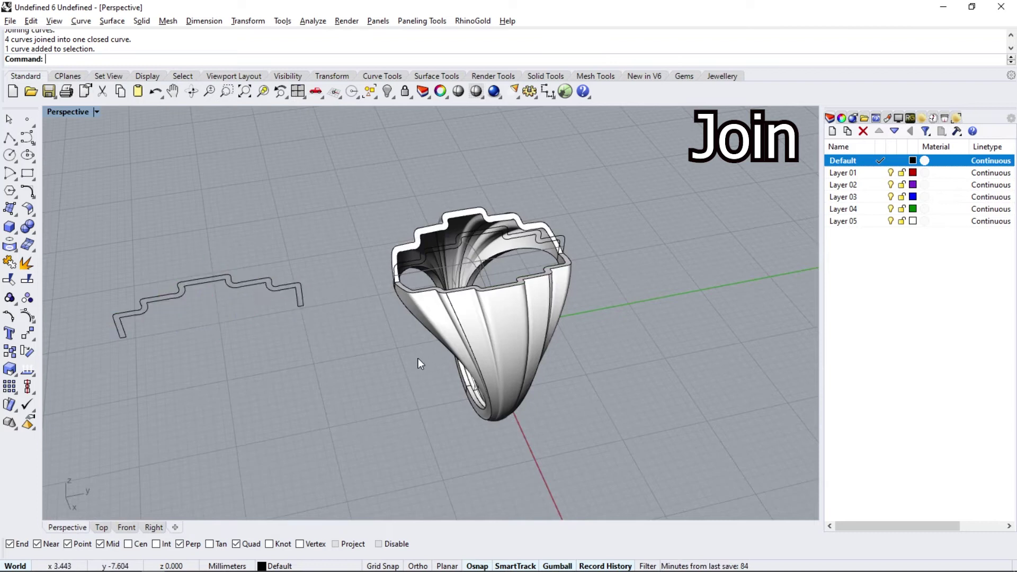
right_click_drag(418, 358, 478, 317)
left_click(478, 317)
left_click(506, 347)
scroll(594, 352, "up", 2)
left_click(600, 347)
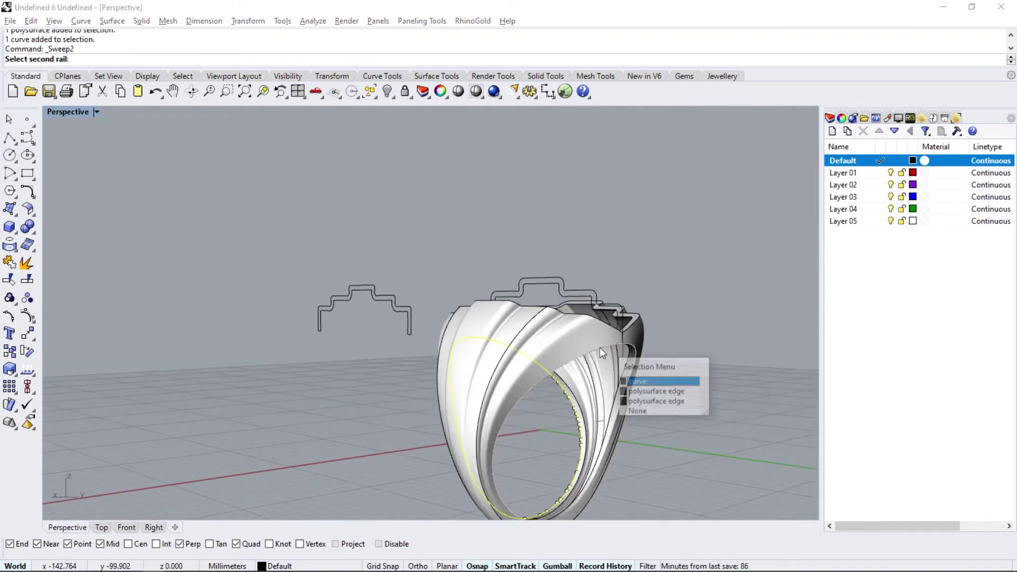
left_click(644, 391)
scroll(460, 331, "down", 5)
right_click_drag(459, 331, 587, 368)
left_click(587, 367)
left_click_drag(581, 365, 437, 356)
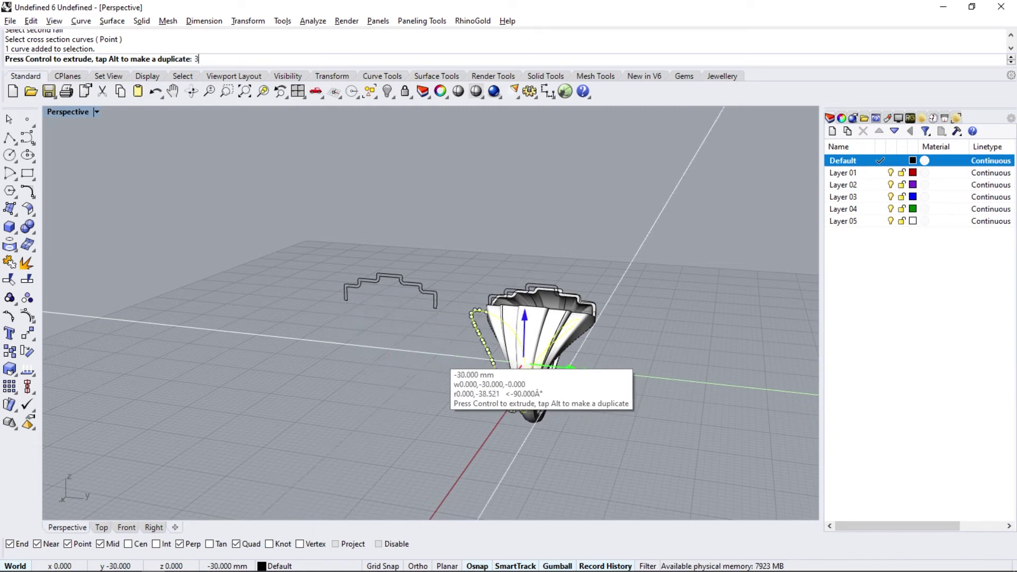
right_click_drag(438, 356, 447, 428)
key("Escape")
On Layer 02, sweep the stepped profile along two rails into a purple solid
left_click(859, 185)
left_click(111, 21)
left_click(151, 74)
left_click(368, 339)
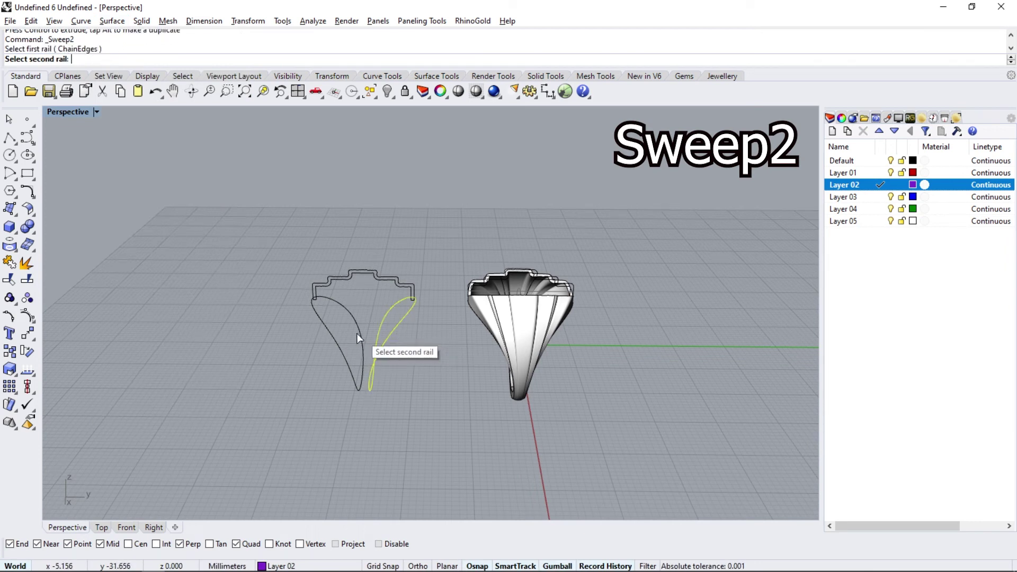
left_click(351, 274)
key("Return")
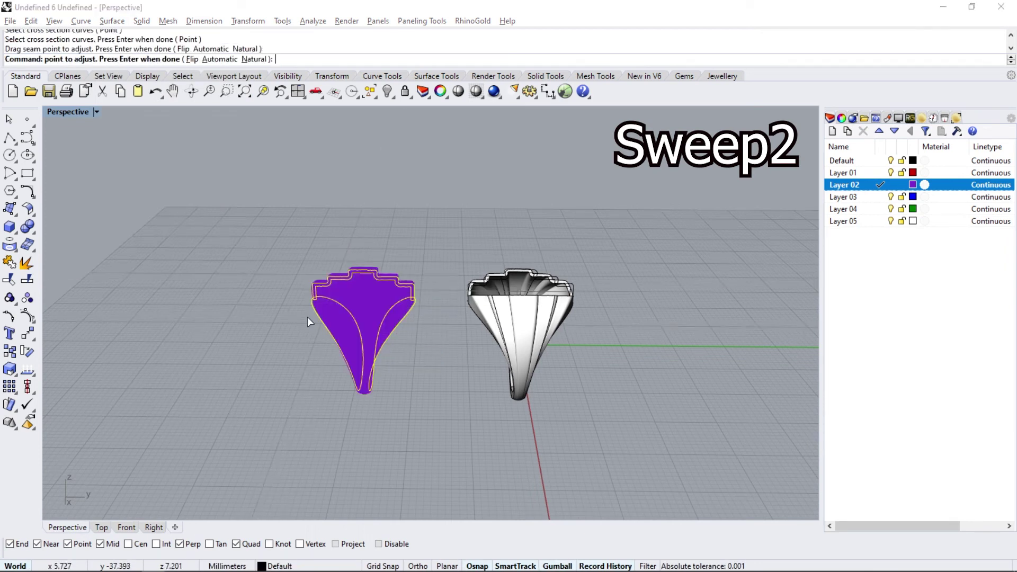
key("Return")
key("Return")
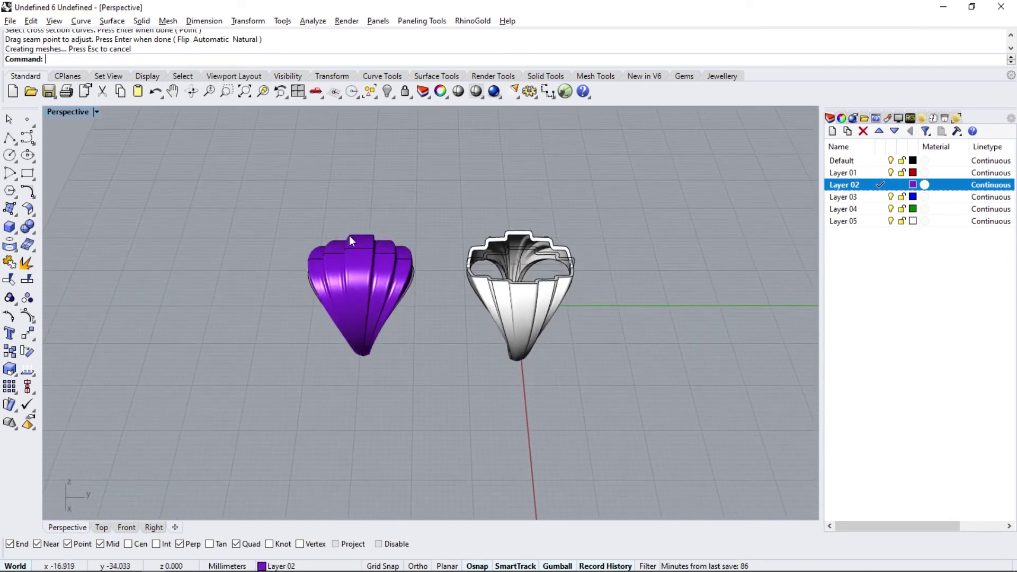
Move the purple swept solid onto the ring's top notch
left_click(349, 235)
scroll(349, 235, "up", 5)
scroll(375, 350, "down", 5)
left_click_drag(365, 350, 522, 339)
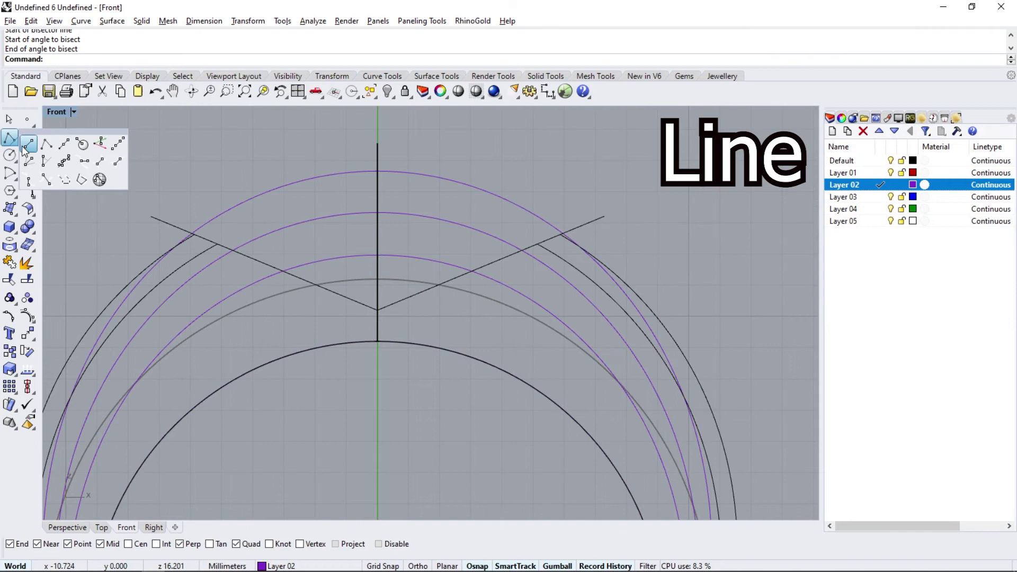
Draw a sloping line from the centre and mirror it across the Y axis
left_click(23, 150)
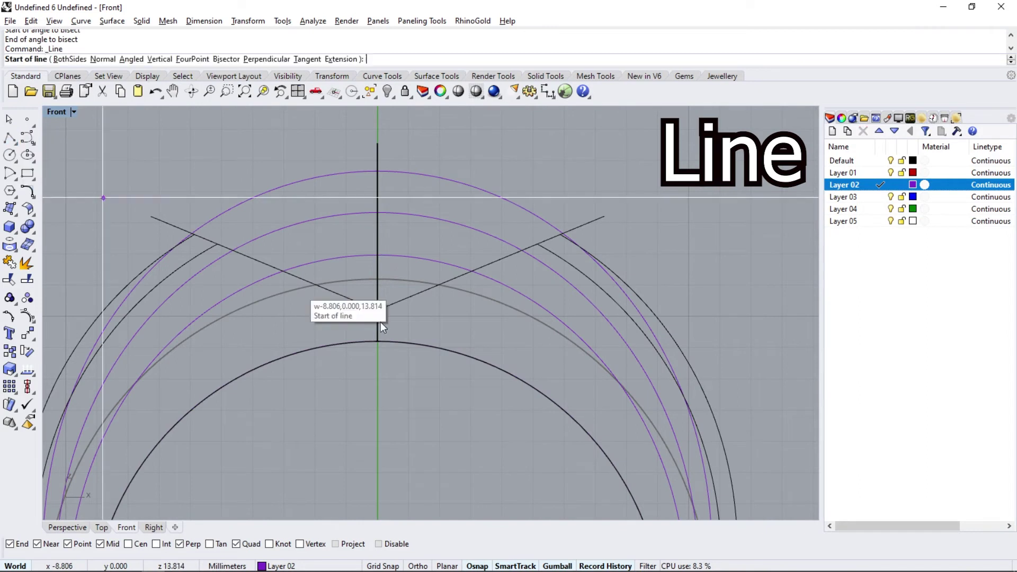
left_click(377, 325)
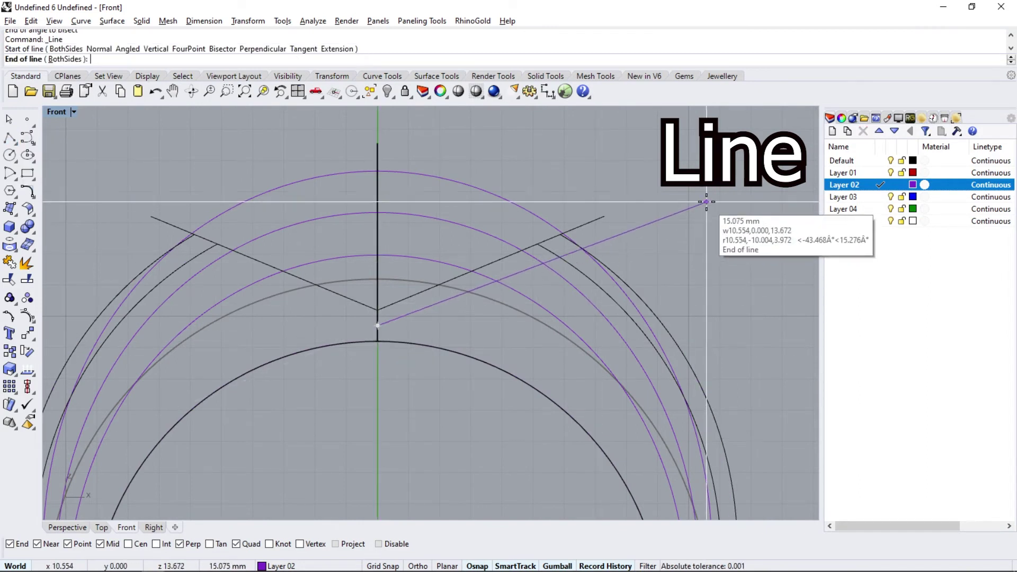
left_click(668, 206)
left_click(577, 242)
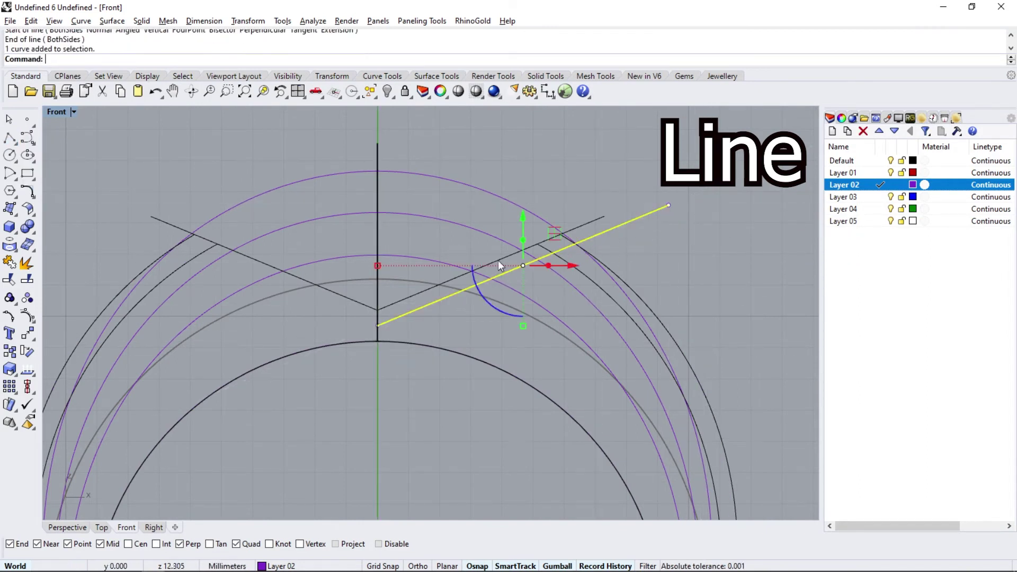
left_click(32, 339)
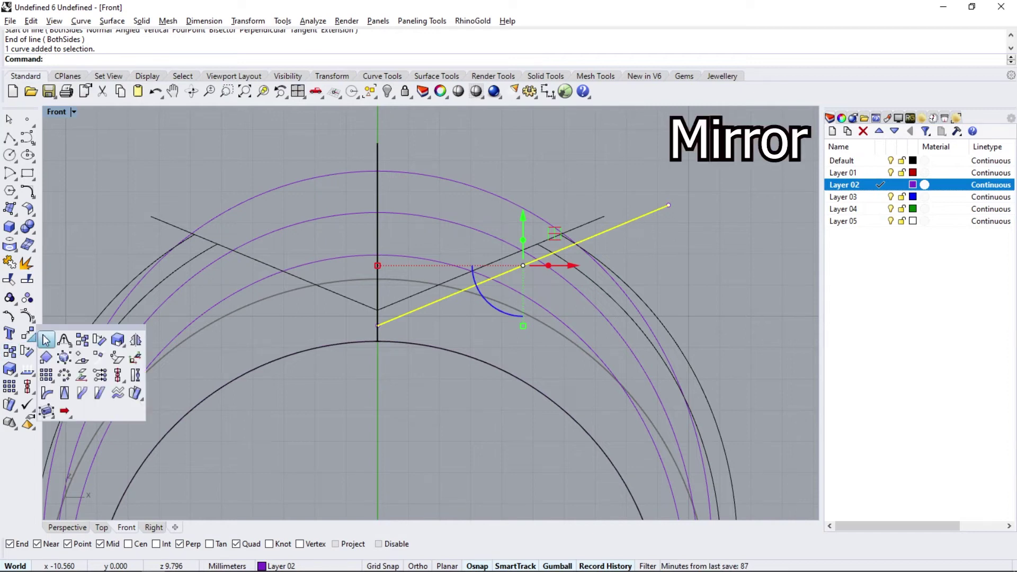
left_click(135, 341)
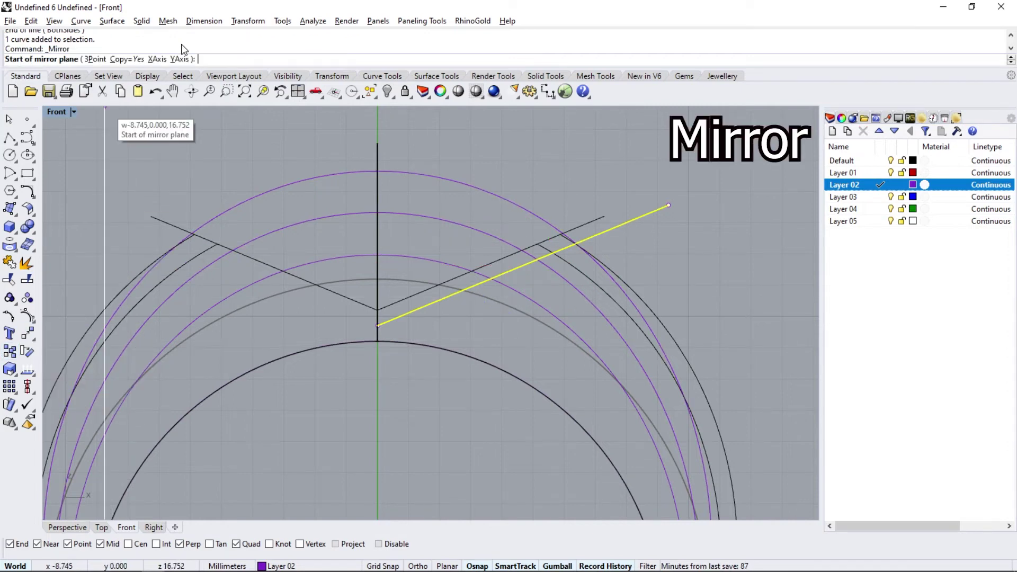
left_click(180, 59)
Join both lines into one V curve and view the ring in Perspective
left_click(118, 222, "shift")
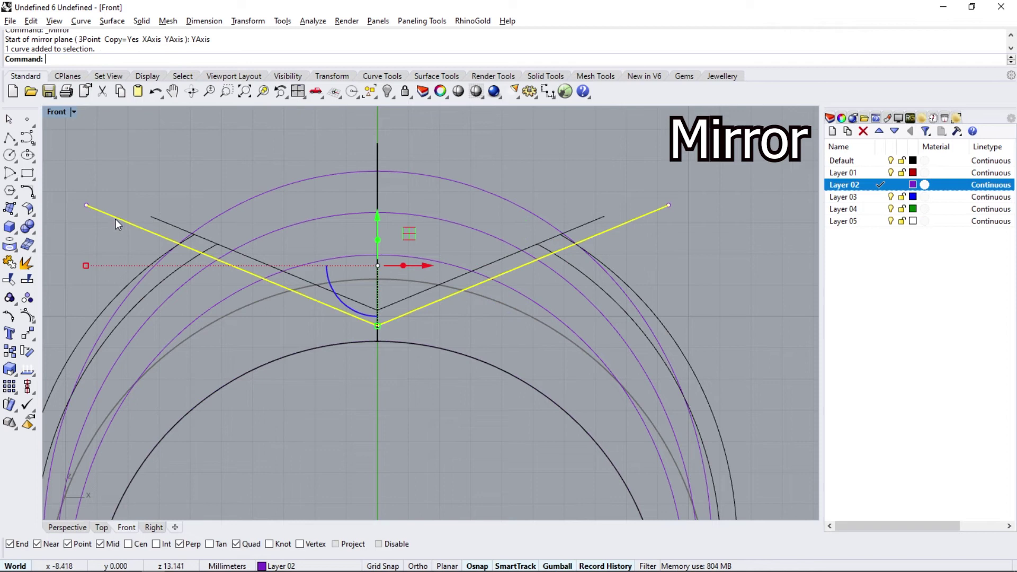
left_click(26, 262)
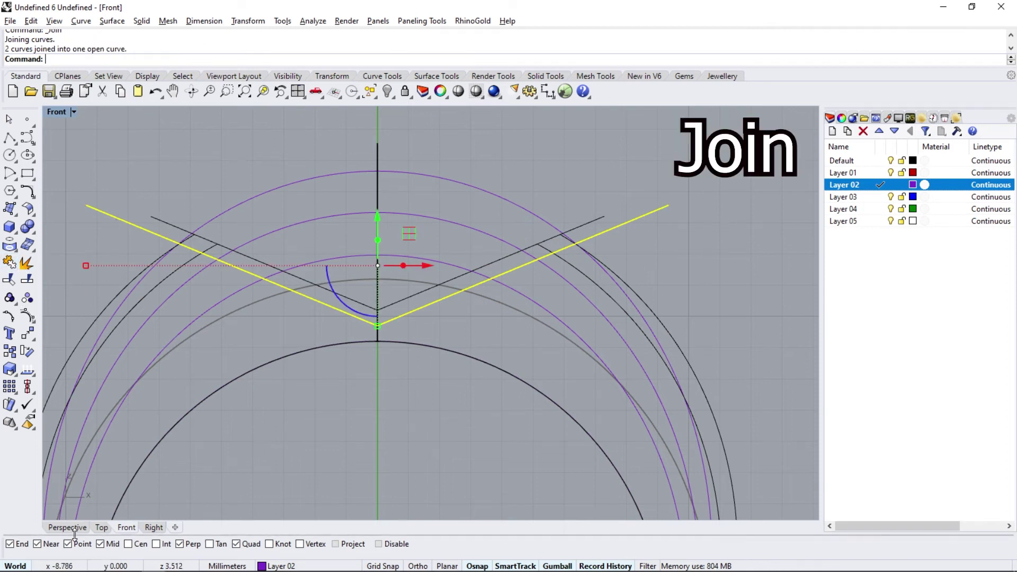
left_click(67, 527)
right_click_drag(461, 241, 320, 273)
scroll(318, 270, "down", 3)
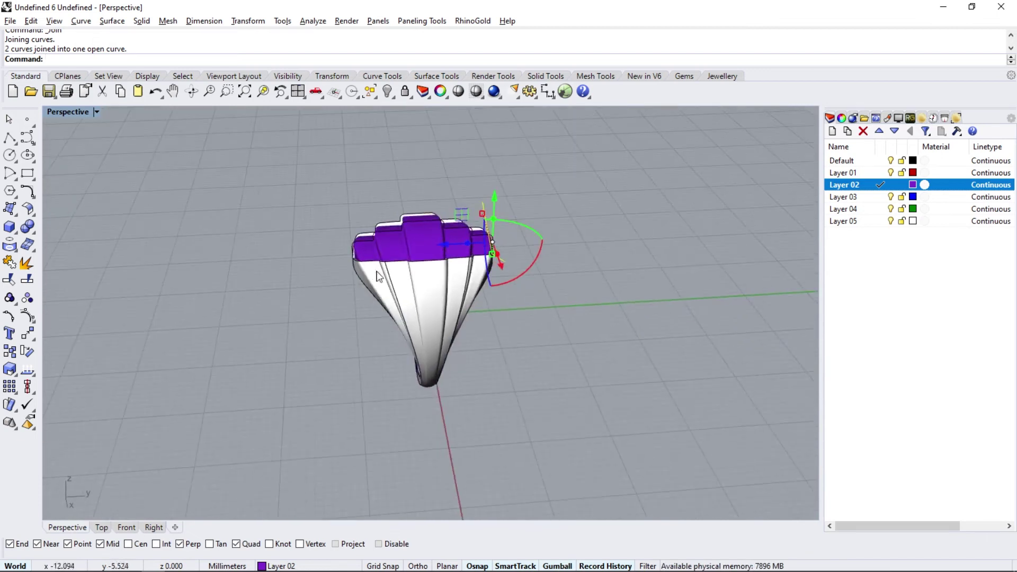
WireCut the purple top piece along the V curve with Invert=Yes, removing the lower part
left_click(35, 233)
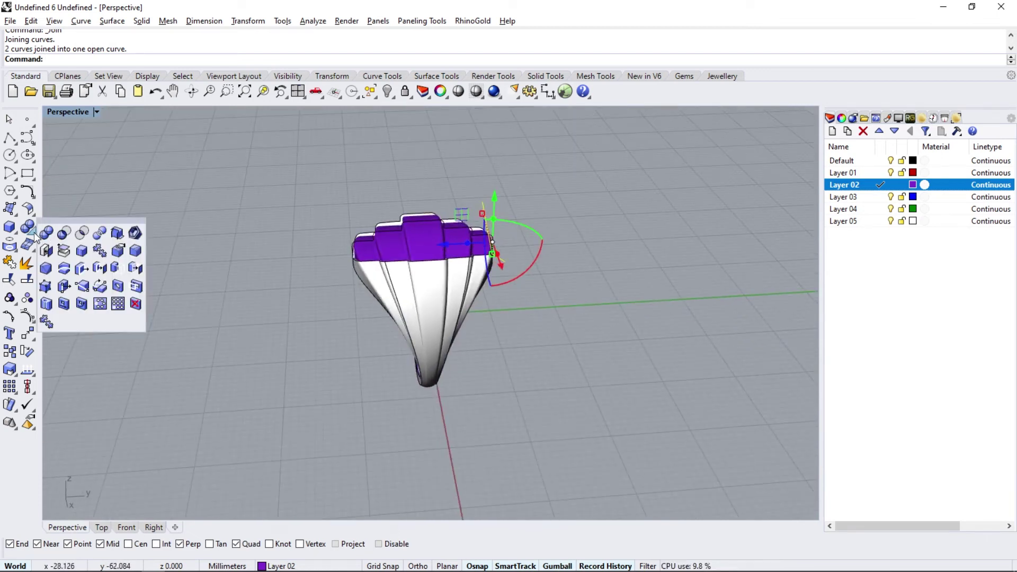
left_click(64, 251)
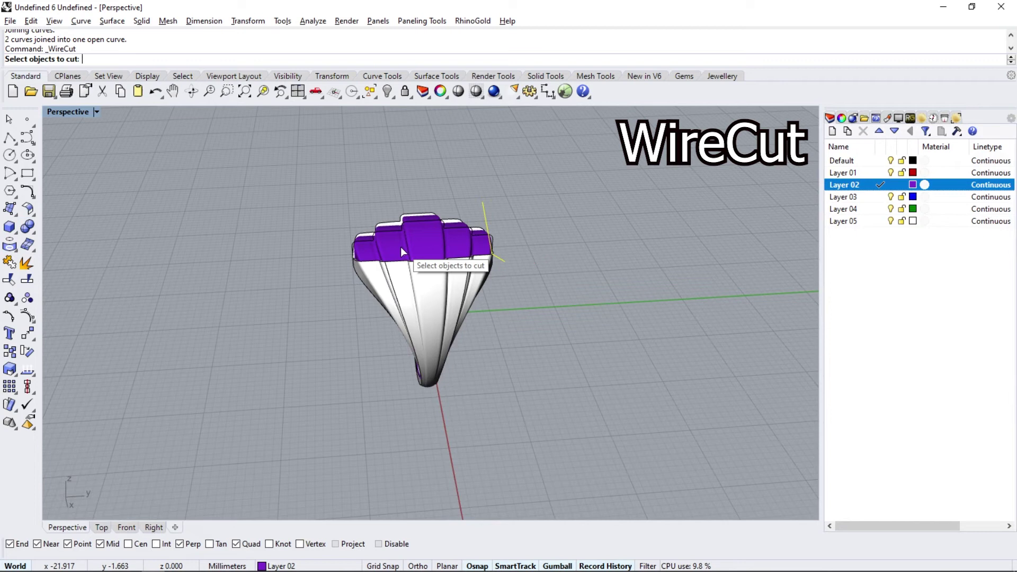
scroll(401, 247, "up", 2)
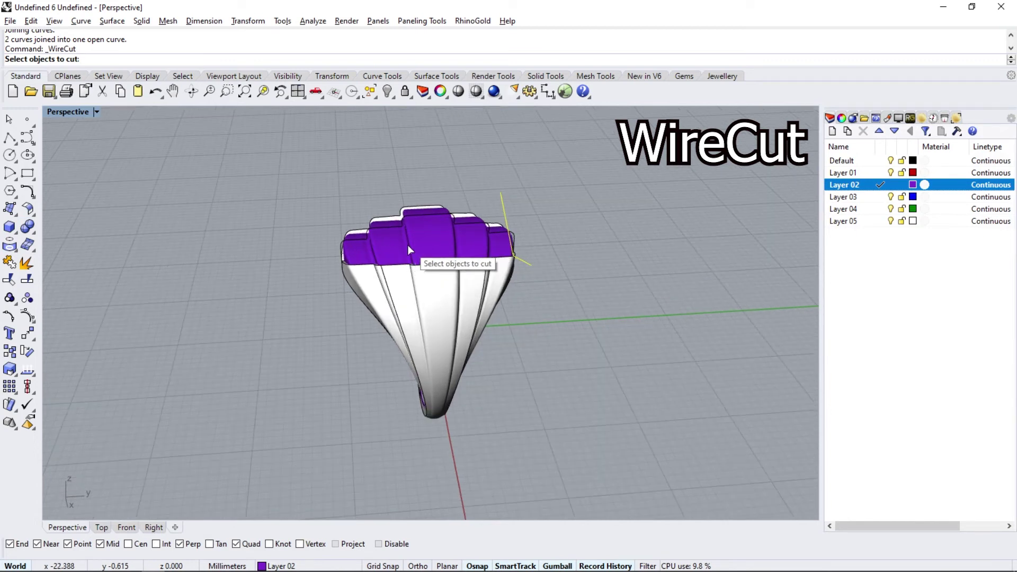
left_click(408, 245)
key("Return")
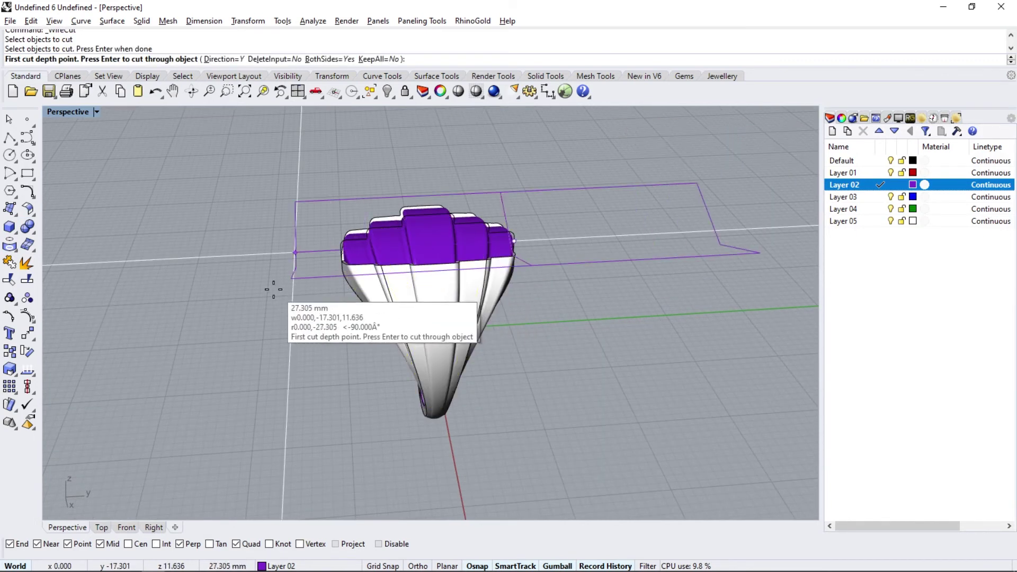
left_click(228, 279)
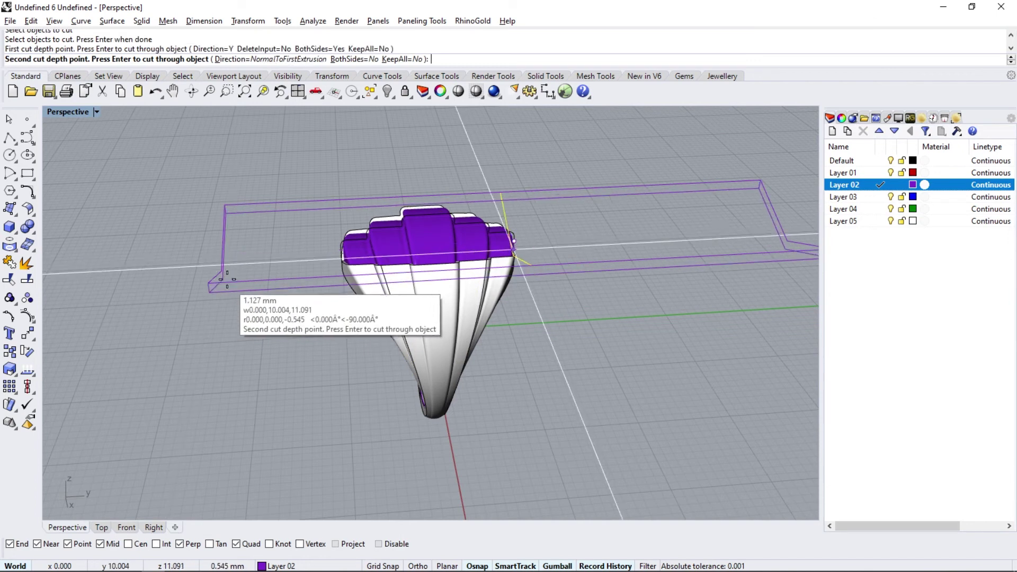
scroll(227, 280, "down", 2)
left_click(274, 172)
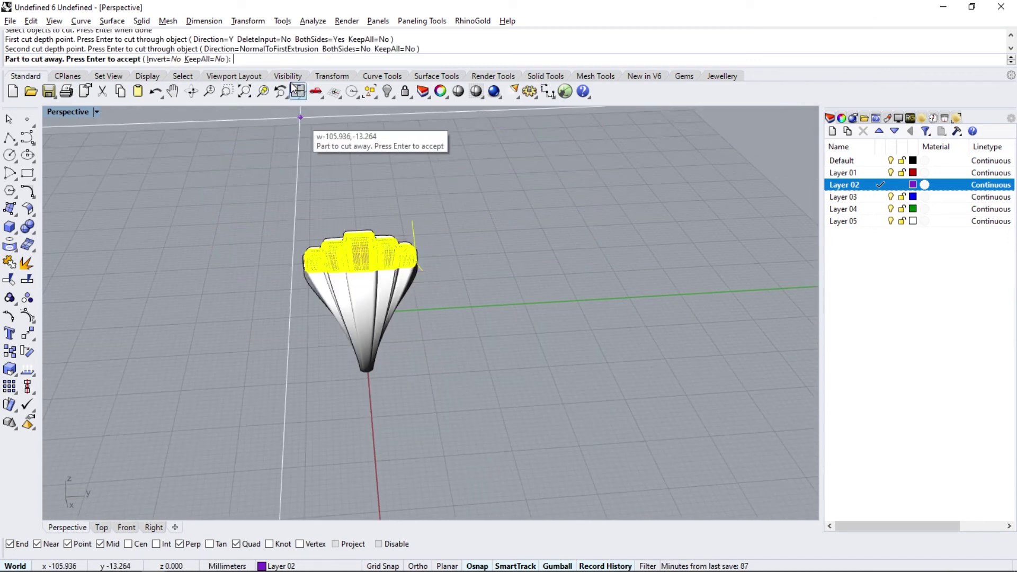
left_click(171, 60)
key("Return")
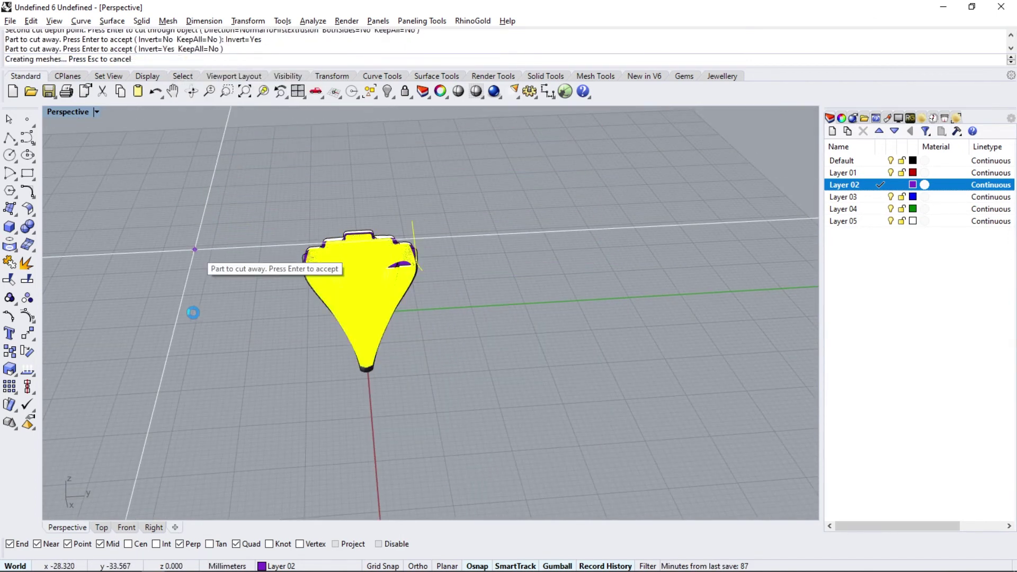
Orbit the model to inspect the trimmed piece from below
left_click(507, 238)
scroll(430, 288, "up", 5)
mouse_move(430, 288)
right_mouse_down()
mouse_move(440, 309)
mouse_move(376, 275)
mouse_move(357, 356)
mouse_move(483, 390)
mouse_move(549, 455)
mouse_move(503, 477)
mouse_move(427, 404)
right_mouse_up()
scroll(440, 309, "down", 5)
scroll(440, 309, "up", 5)
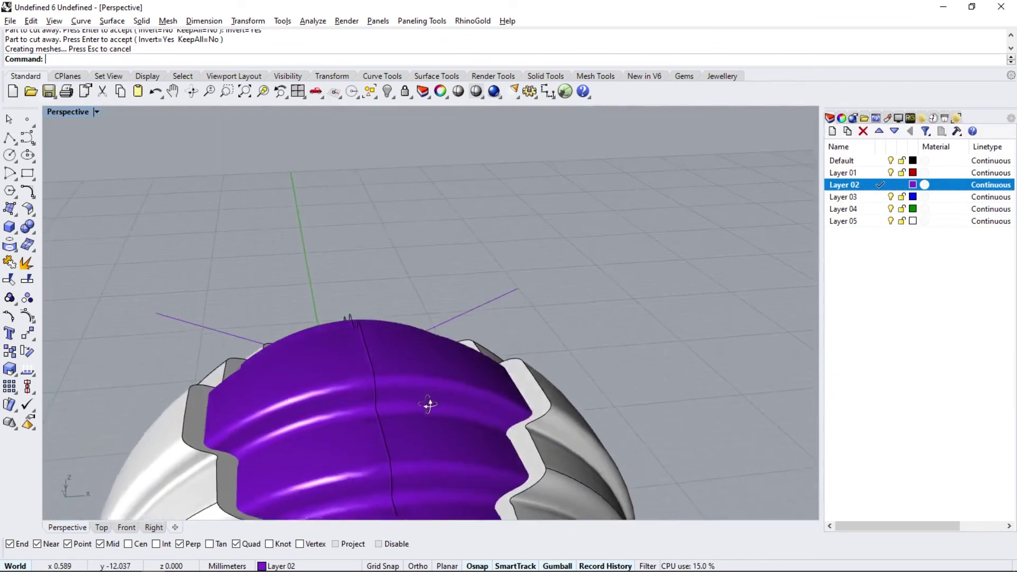
Draw a line across the band and offset it 5 along the band surface
scroll(427, 404, "down", 5)
mouse_move(405, 247)
right_mouse_down()
mouse_move(418, 304)
mouse_move(243, 277)
mouse_move(293, 411)
mouse_move(437, 368)
right_mouse_up()
left_click(10, 138)
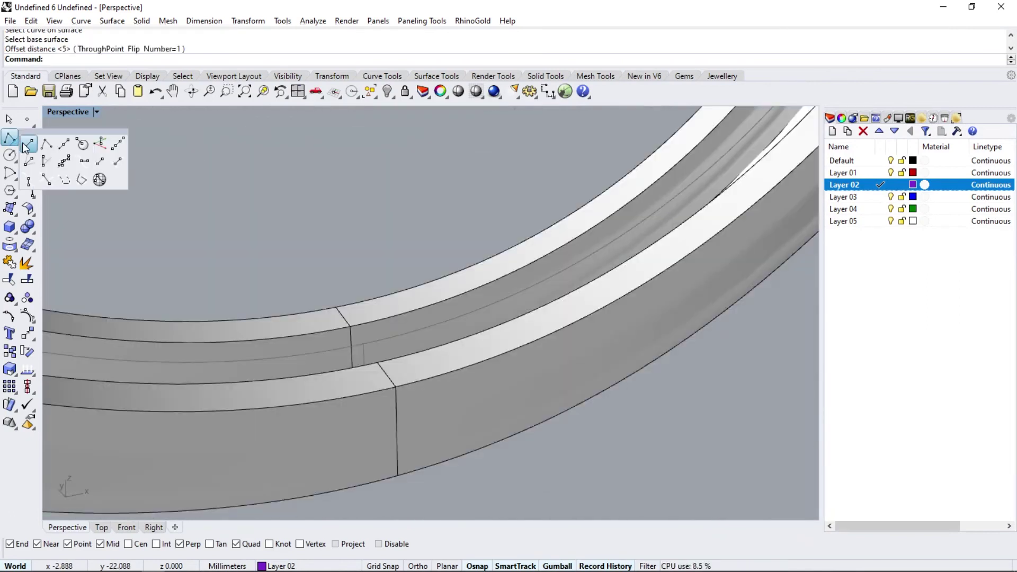
left_click(396, 388)
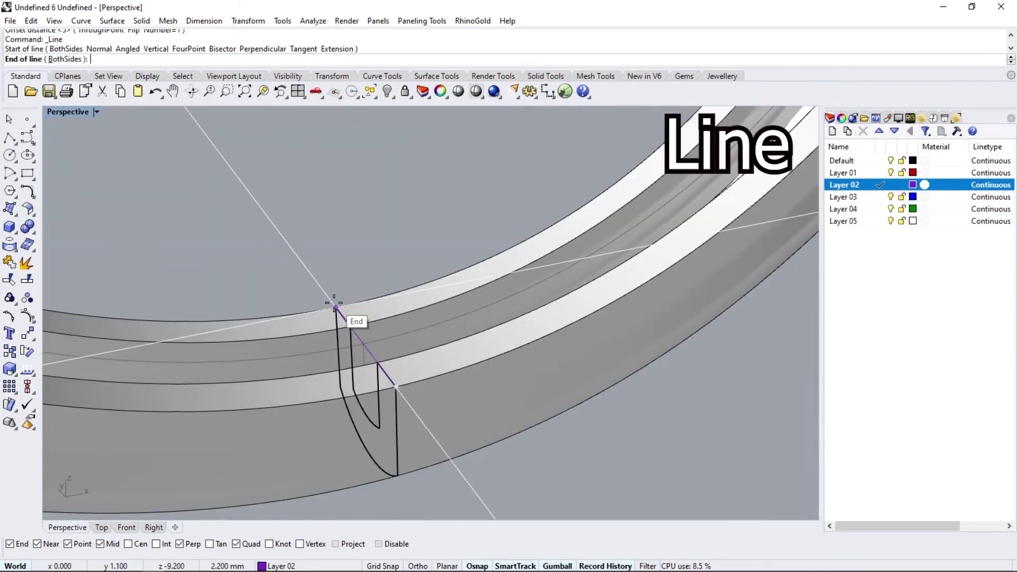
left_click(336, 307)
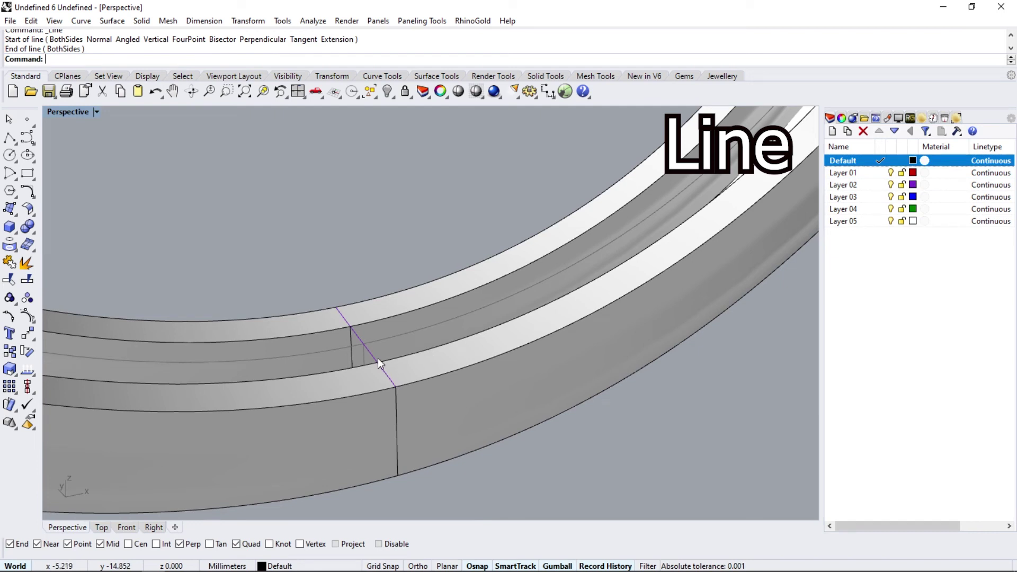
left_click(27, 208)
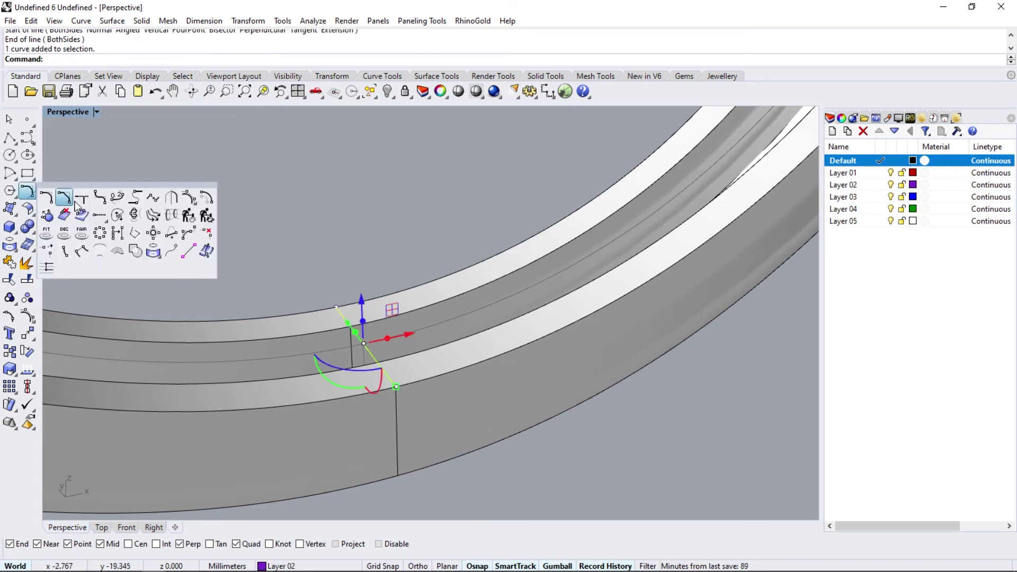
left_click(96, 244)
left_click(362, 310)
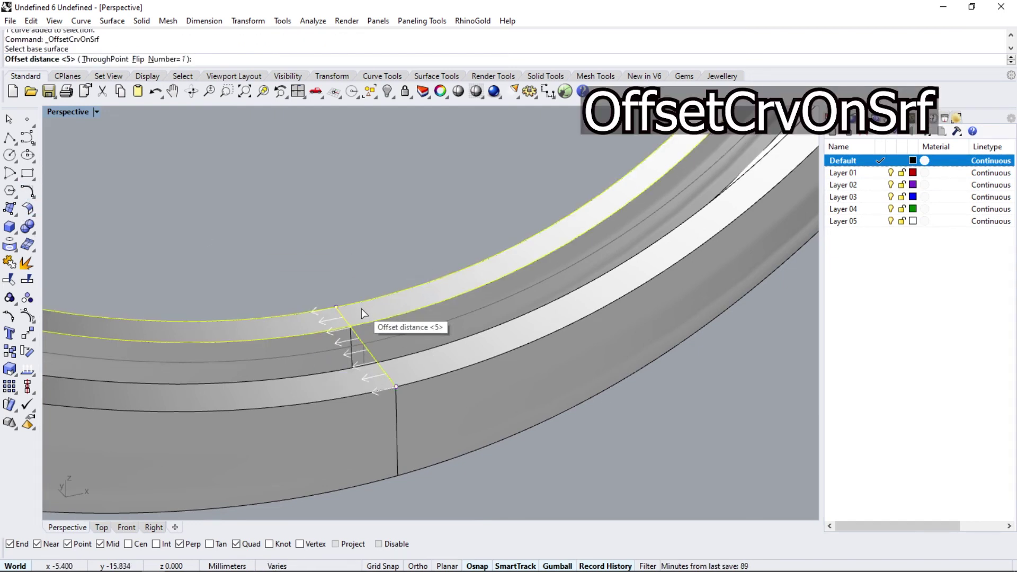
key("Return")
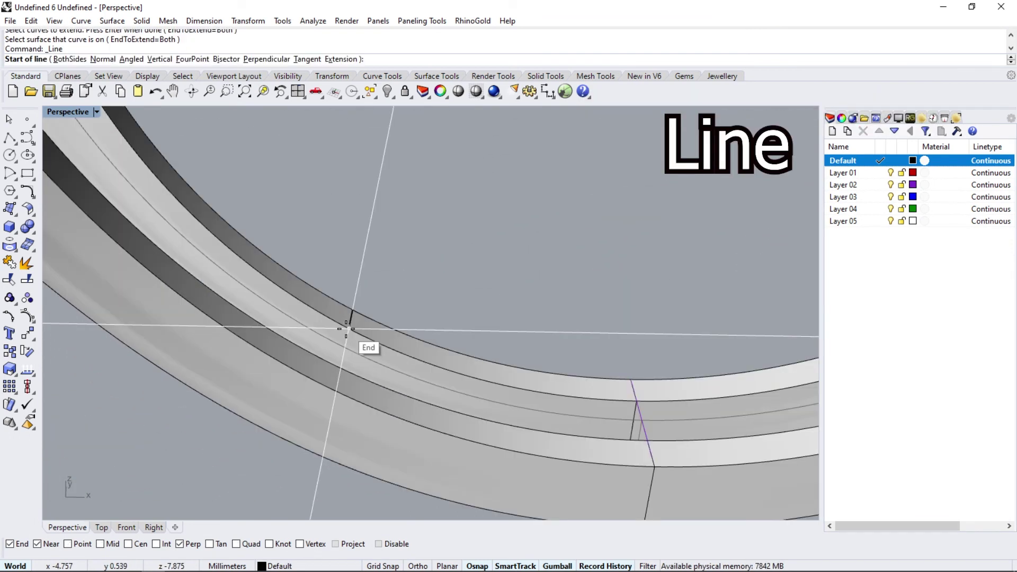
Close the section profile with a line and rotate a copy 180° about 0
left_click(347, 329)
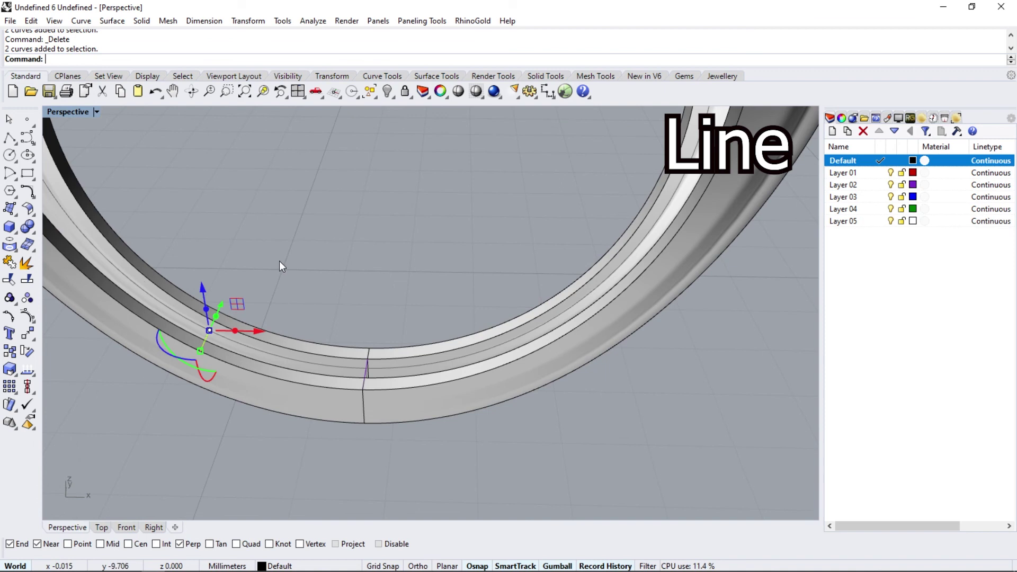
left_click(28, 351)
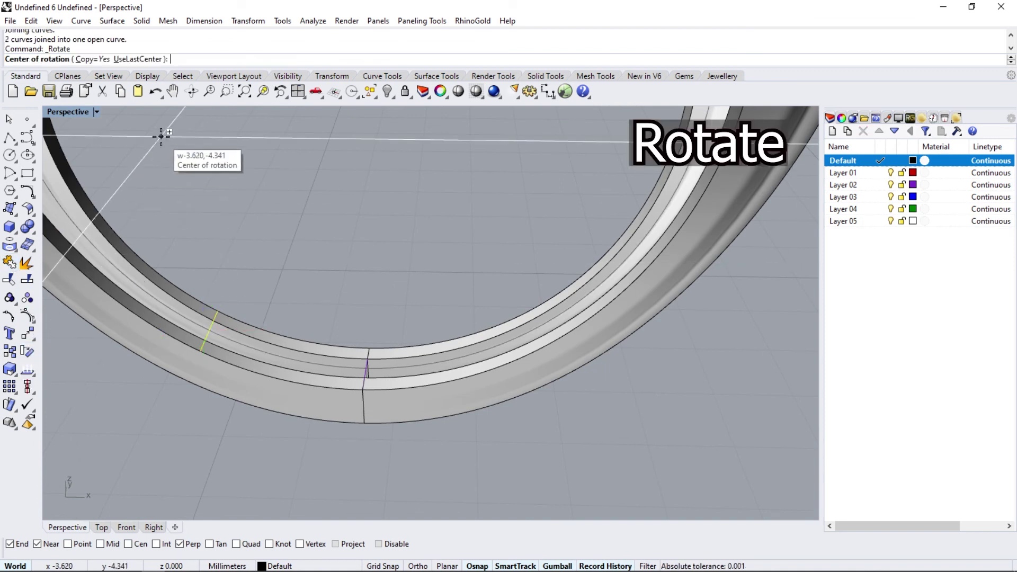
type("0")
key("Return")
key("Return")
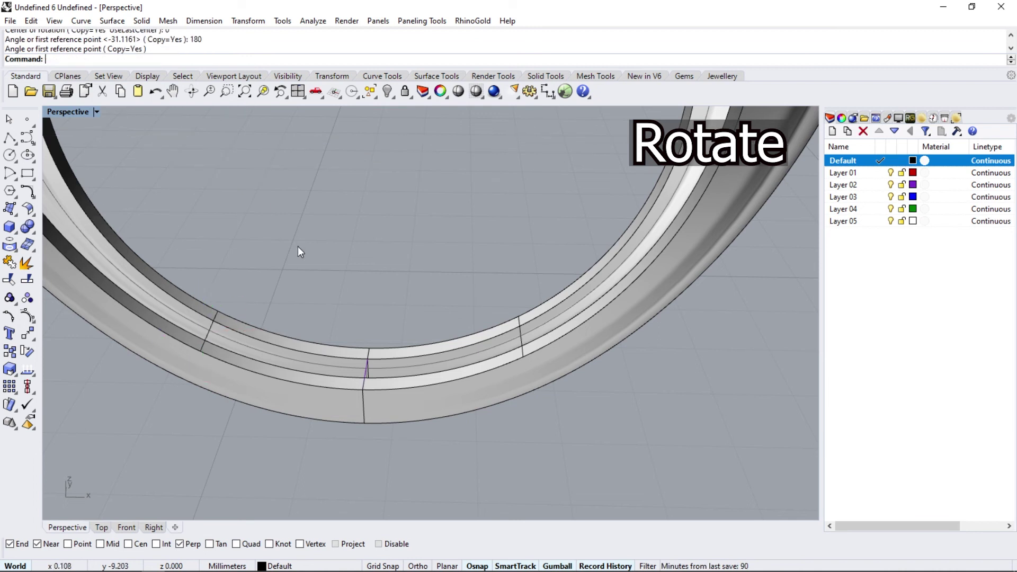
left_click(112, 21)
Sweep a surface along the two band edges through both cross-section curves
left_click(127, 78)
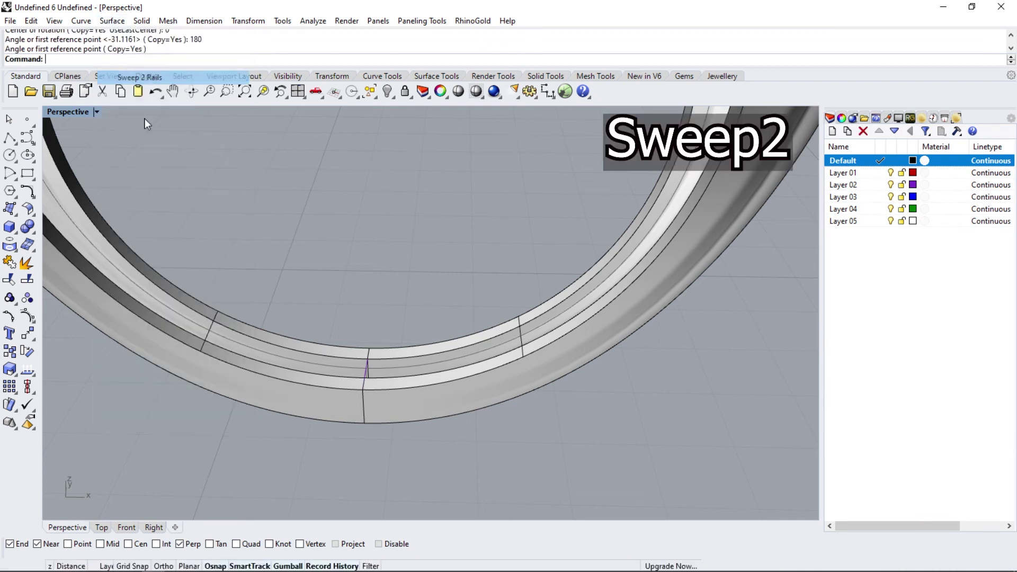
left_click(262, 373)
left_click(296, 411)
left_click(247, 333)
left_click(295, 360)
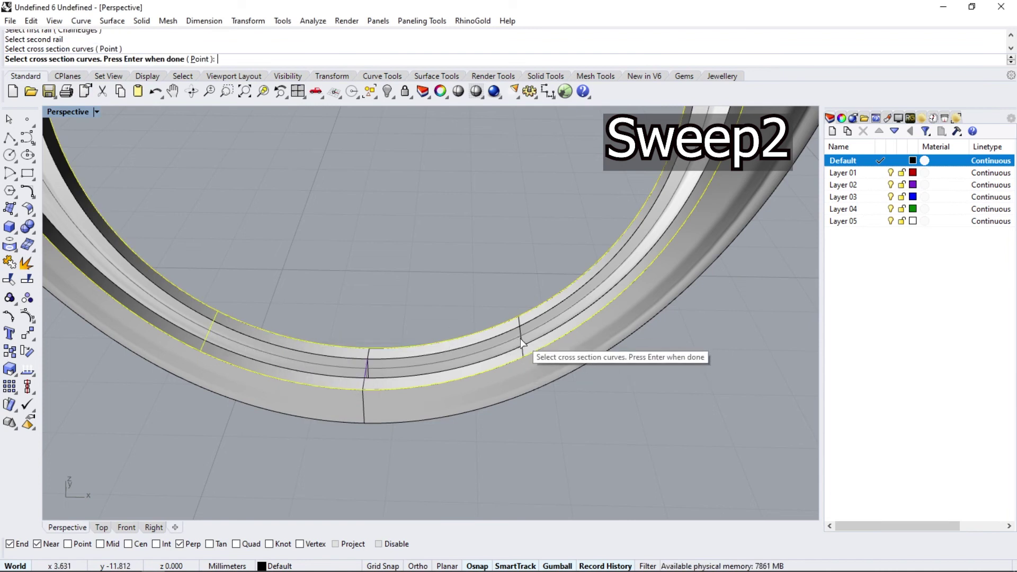
key("Return")
key("Return")
left_click(485, 346)
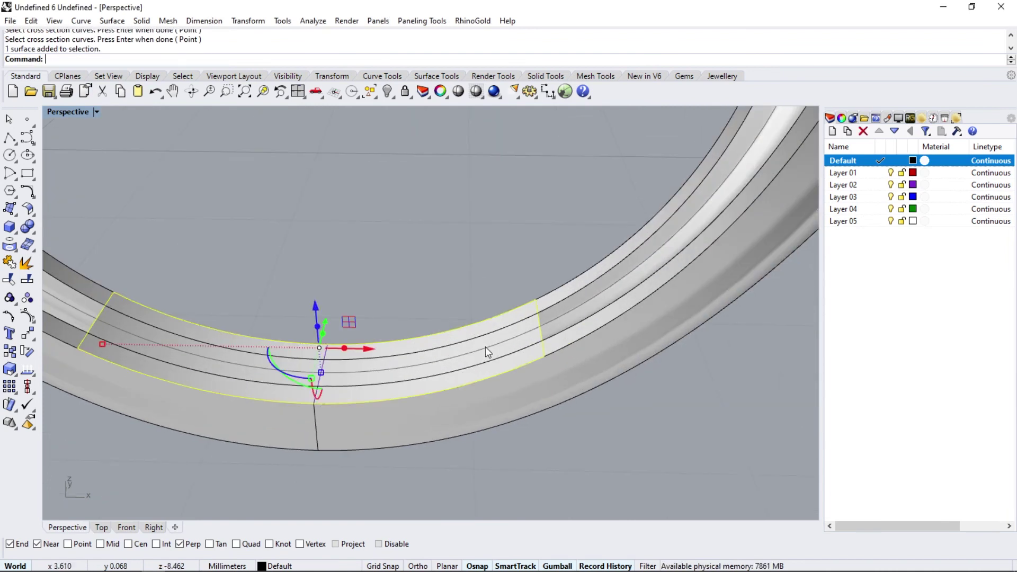
Offset the sweep surface into a 1 mm thick solid
left_click(35, 220)
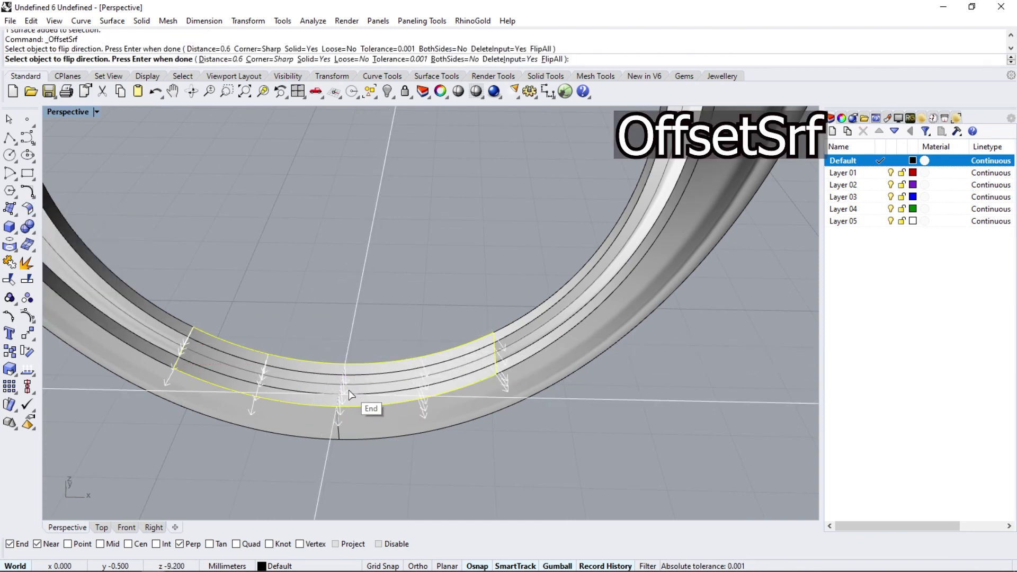
type("1")
key("Return")
key("Return")
left_click(461, 483)
scroll(500, 365, "up", 5)
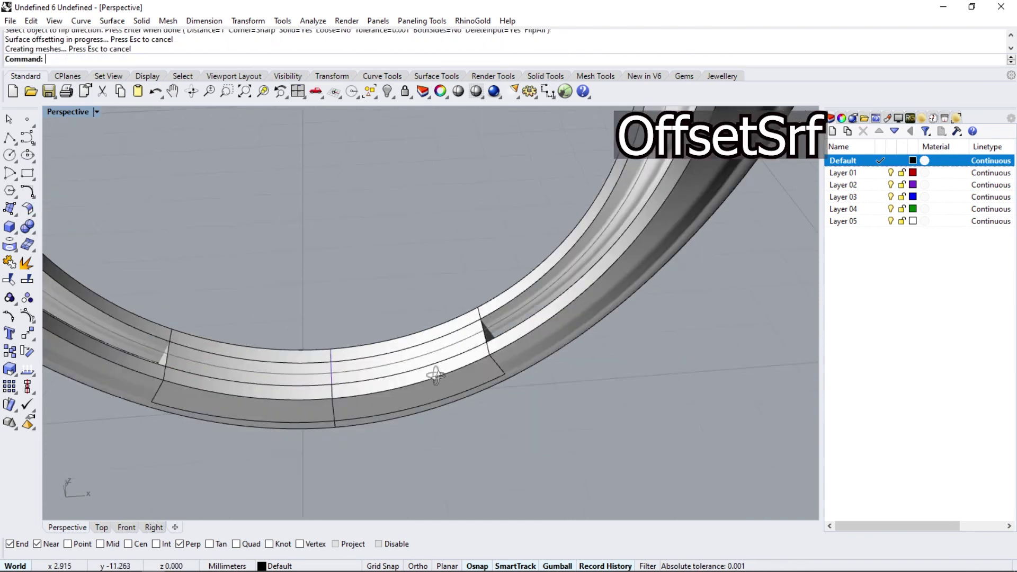
Fillet the inset segment's seam edge with a 0.87 radius
left_click(36, 233)
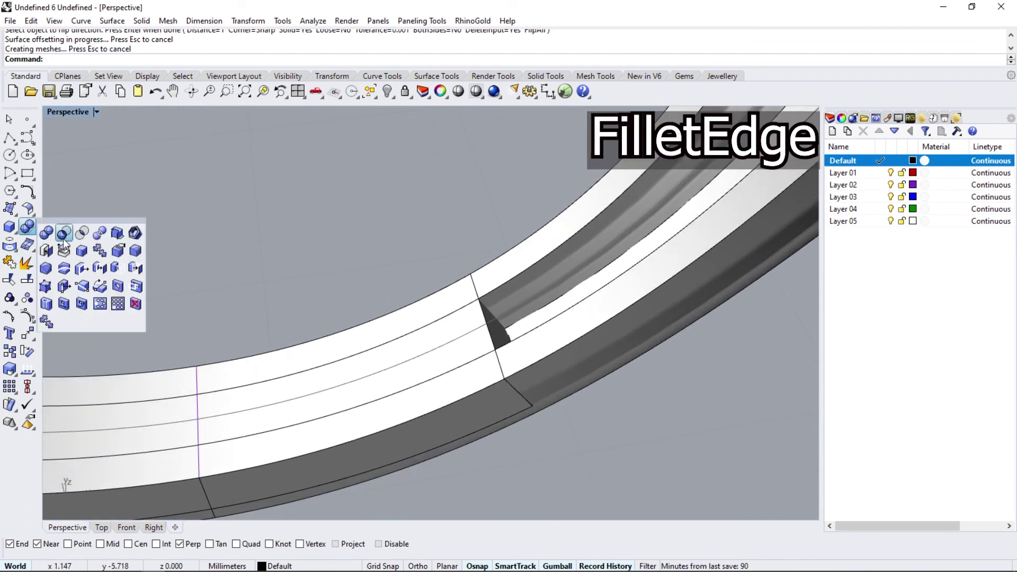
left_click(135, 251)
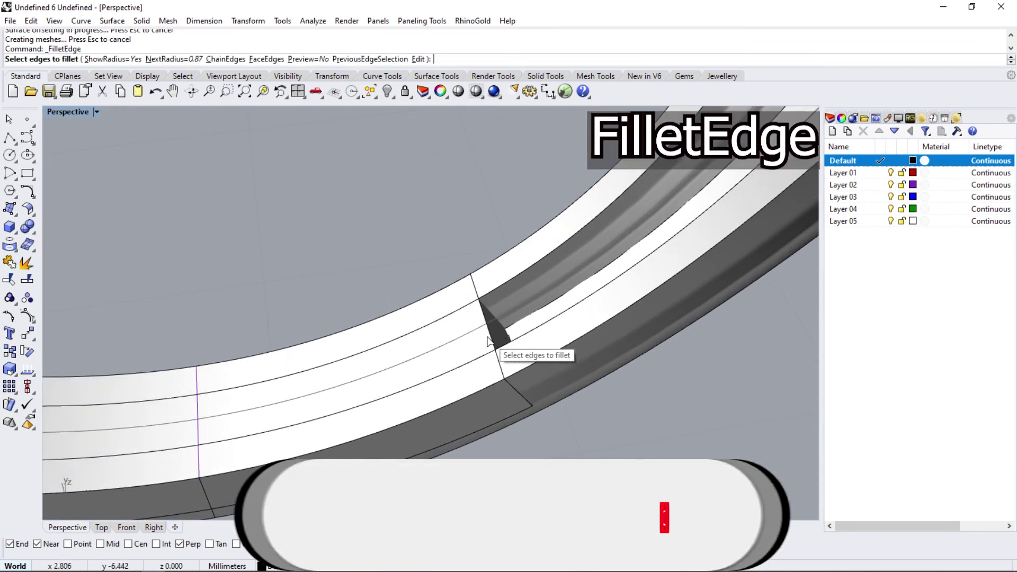
scroll(524, 345, "down", 4)
scroll(142, 398, "up", 2)
left_click(193, 386)
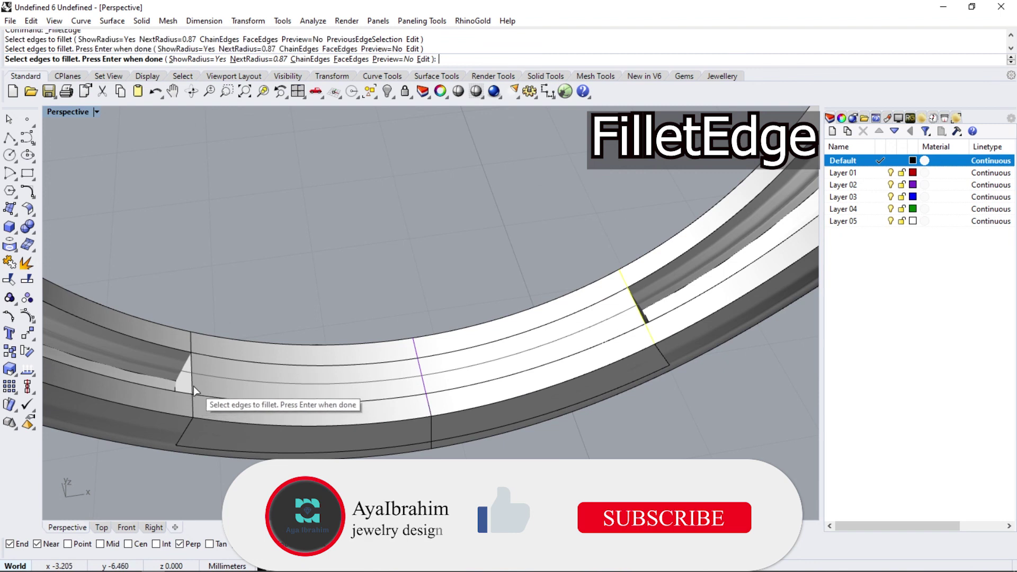
key("Return")
key("Return")
left_click(284, 391)
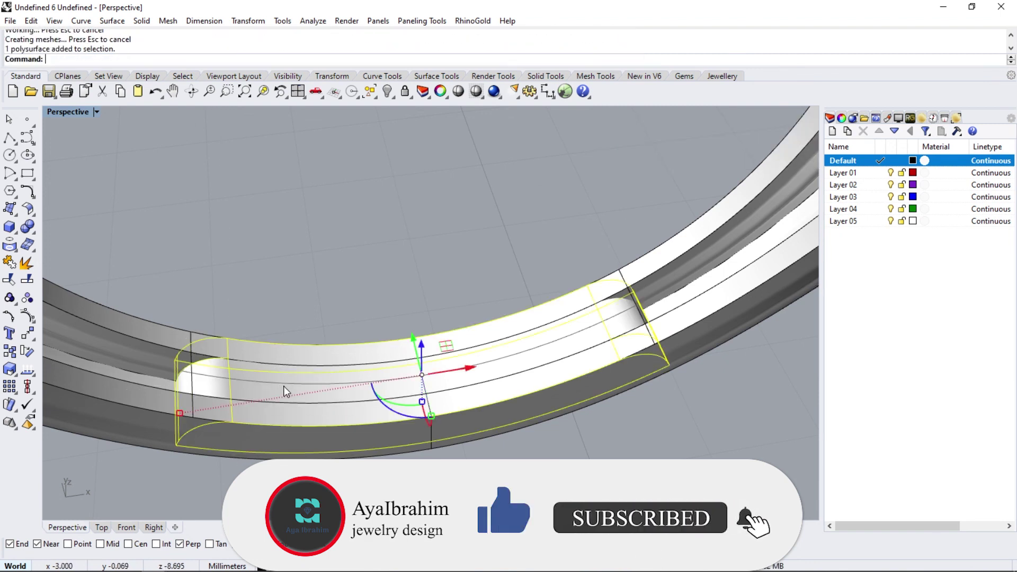
Stretch the inset segment with the Scale1D handle and orbit the rendered two-tone ring
left_click_drag(431, 416, 432, 413)
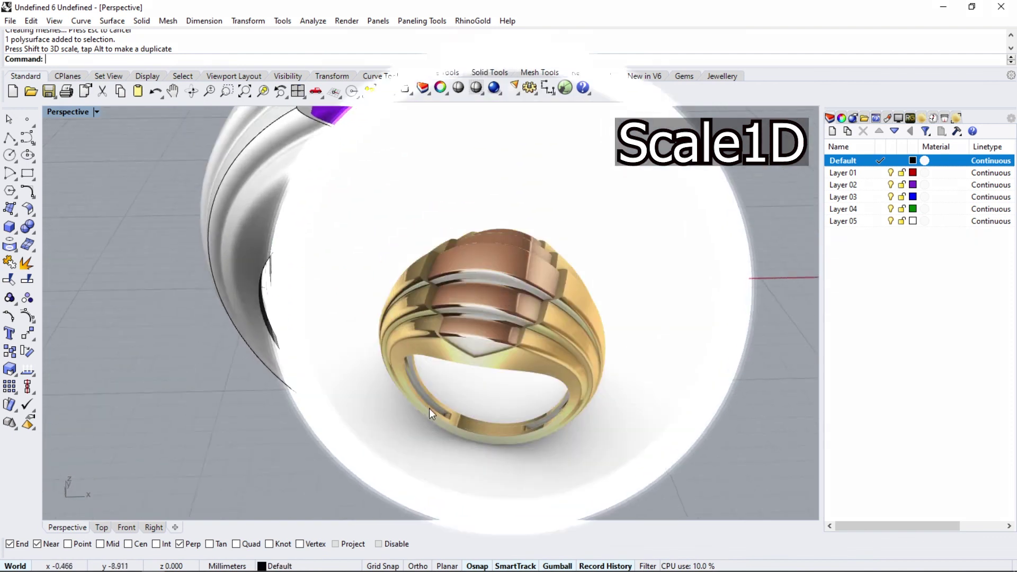
mouse_move(465, 337)
right_mouse_down()
mouse_move(793, 310)
mouse_move(426, 433)
mouse_move(465, 470)
mouse_move(436, 339)
mouse_move(404, 279)
mouse_move(478, 342)
mouse_move(335, 359)
mouse_move(177, 358)
mouse_move(688, 347)
mouse_move(500, 329)
right_mouse_up()
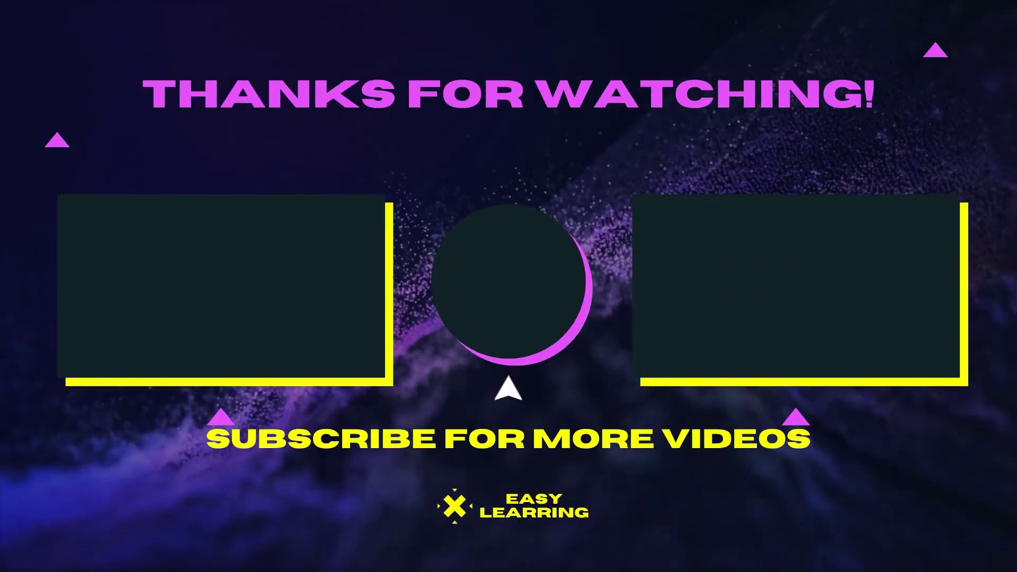